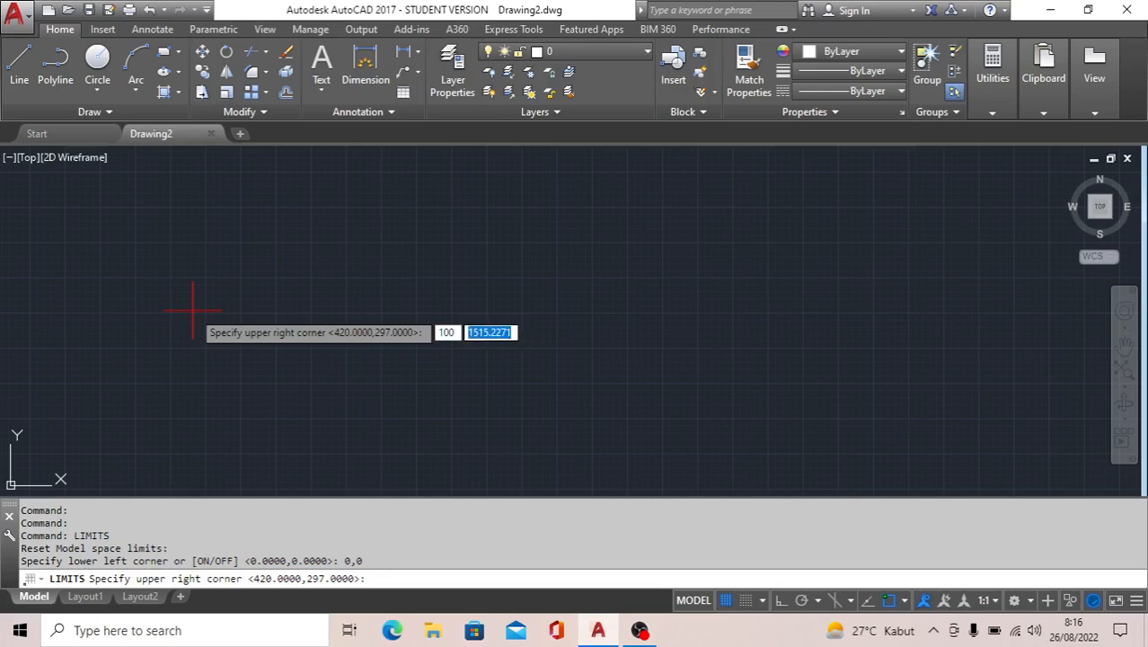
# Step: Set the upper right corner of the drawing limits to 100,100 and zoom to the full limits
pyautogui.press('Return')
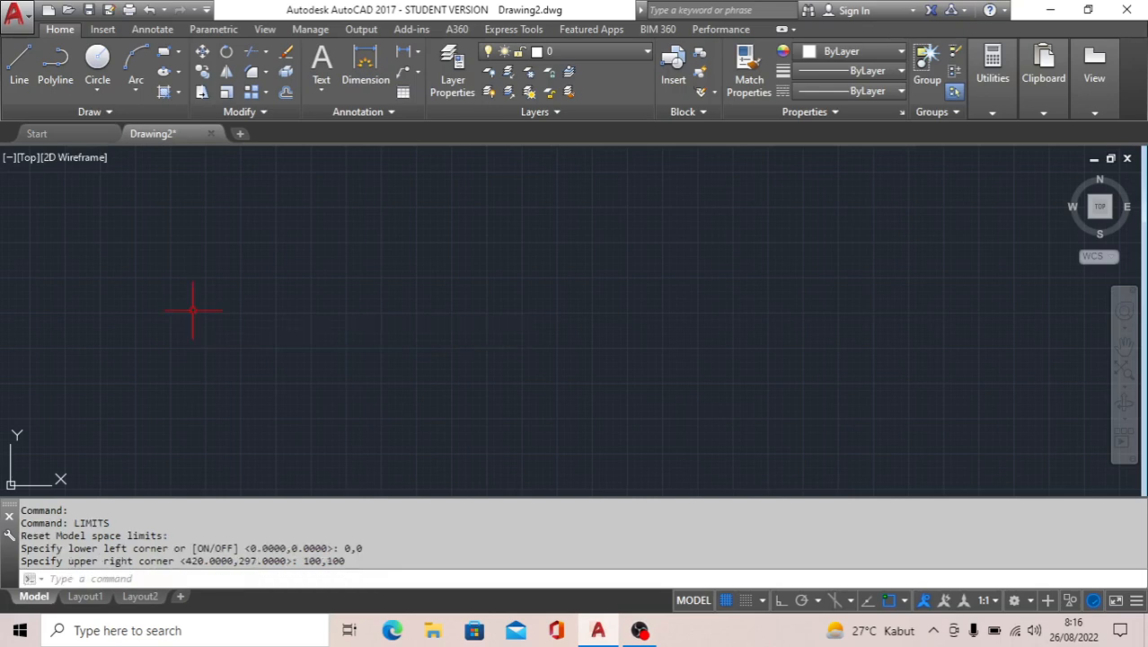
pyautogui.write('ZOOM')
pyautogui.press('Return')
pyautogui.write('ALL')
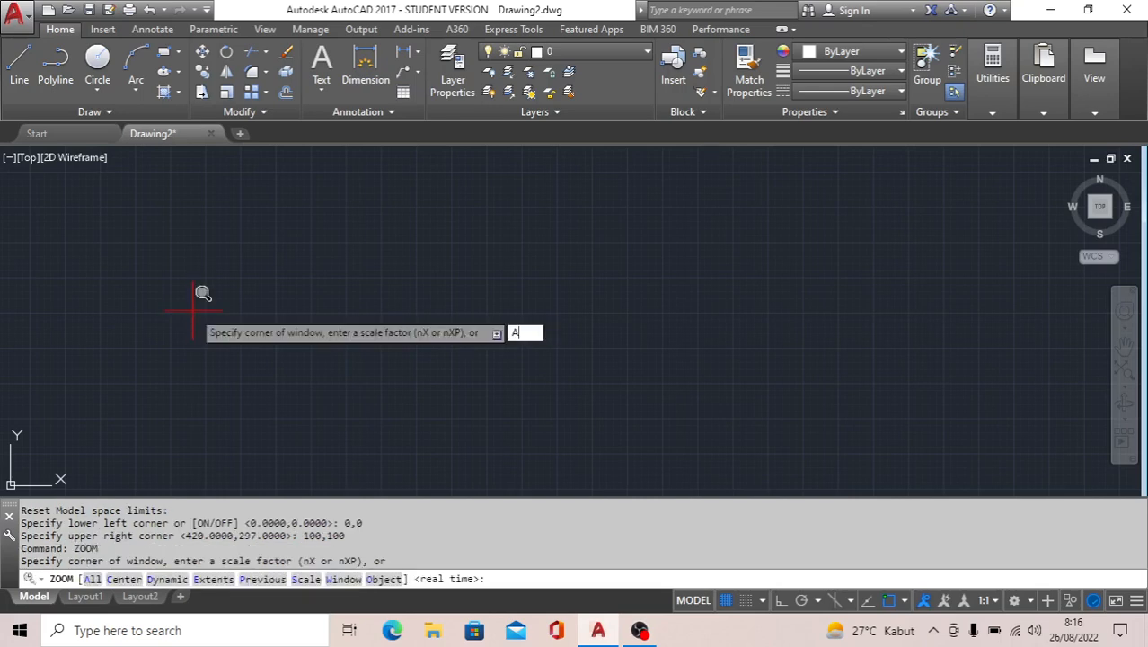
pyautogui.press('Return')
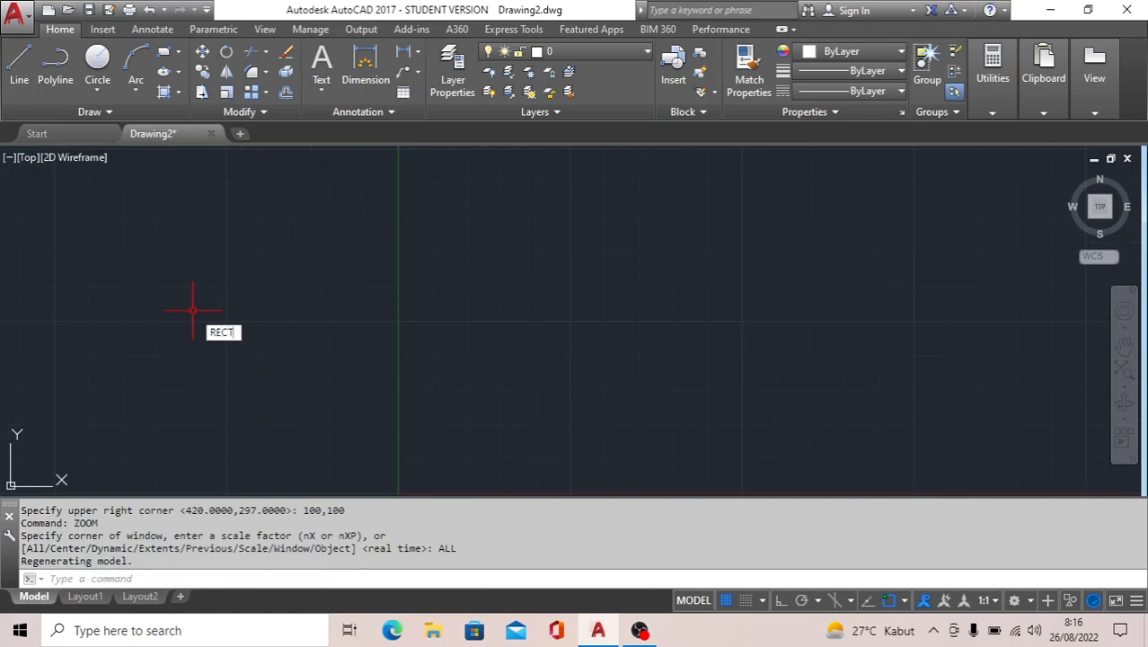
# Step: Draw a 100 by 100 rectangle with its first corner at the origin 0,0
pyautogui.write('RECTANGLE')
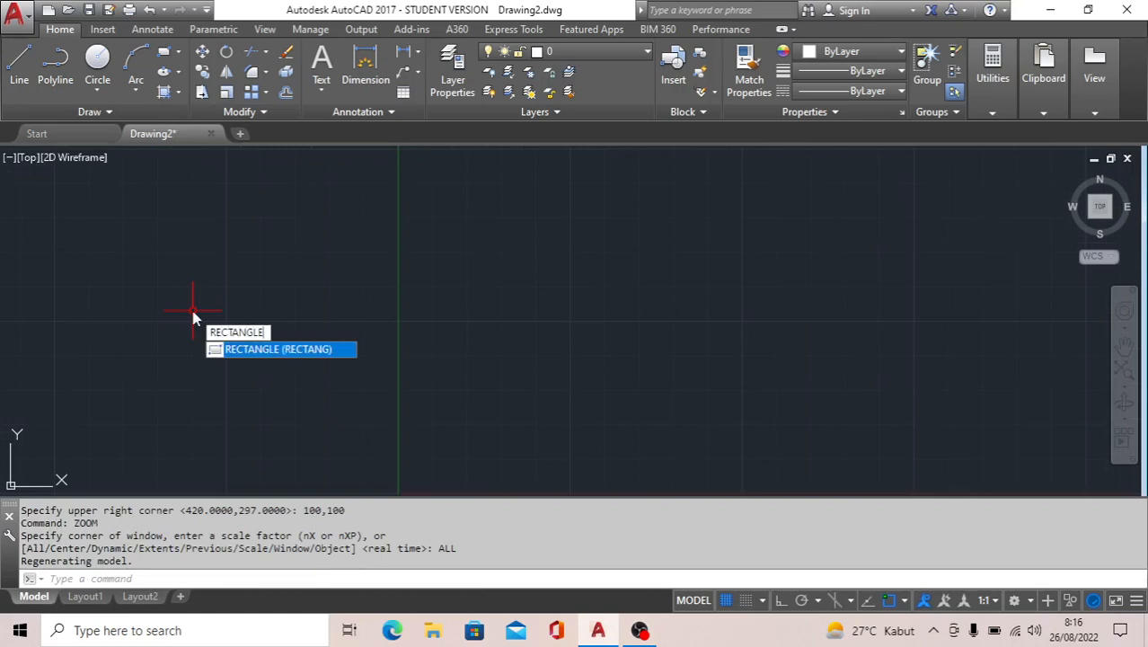
pyautogui.press('Return')
pyautogui.write('0,0')
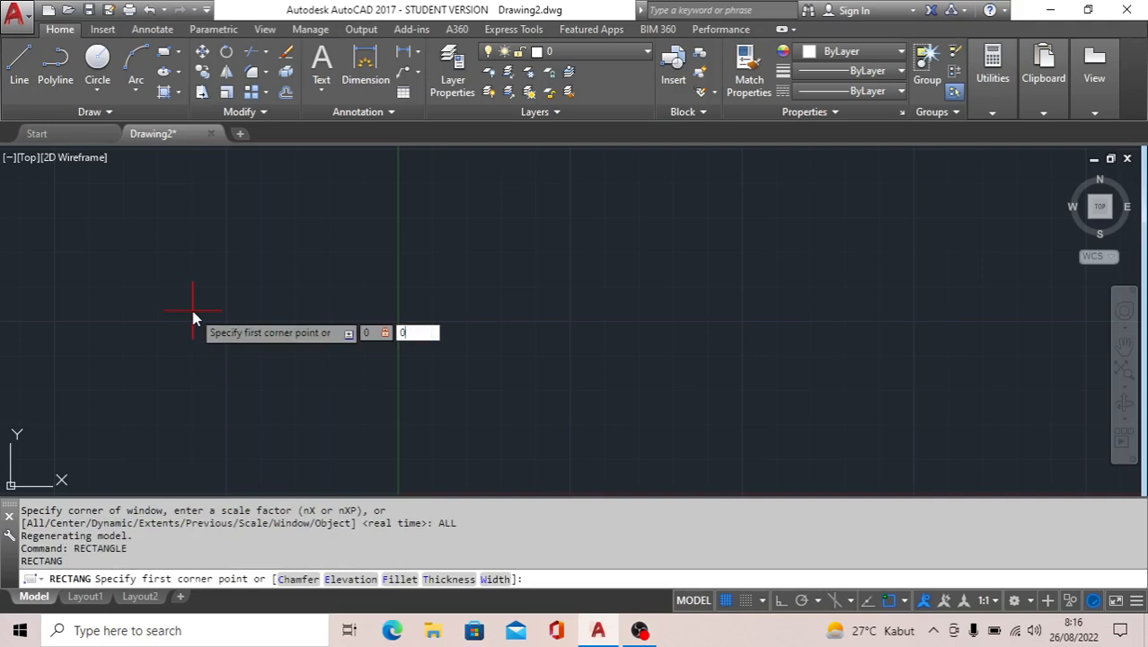
pyautogui.press('Return')
pyautogui.write('100,100')
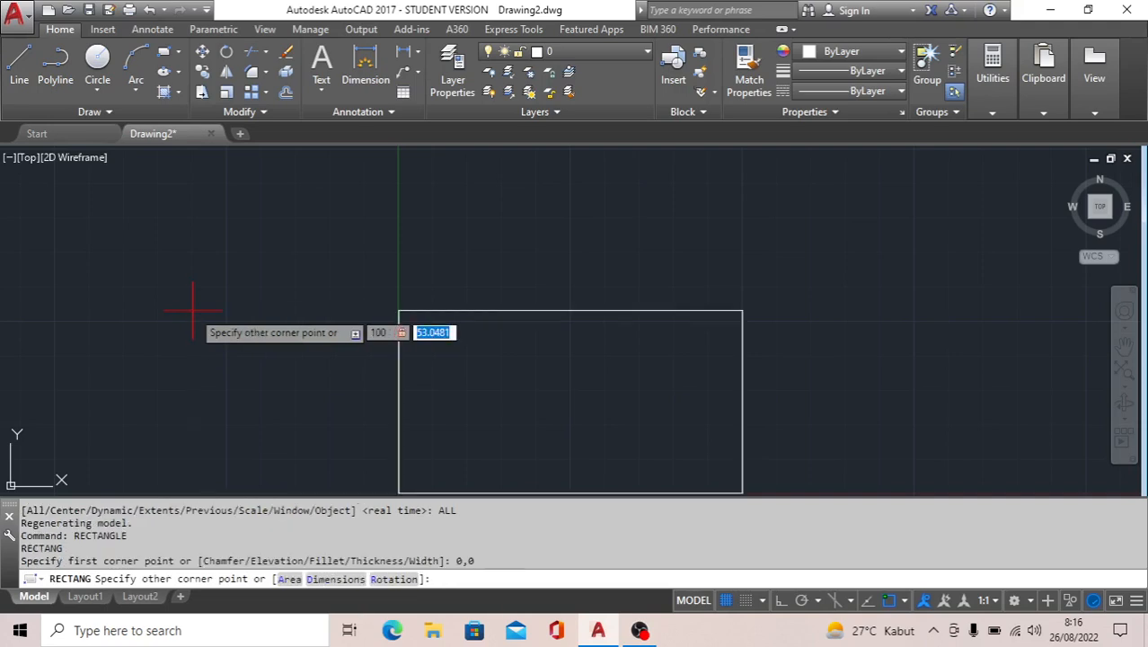
pyautogui.press('Return')
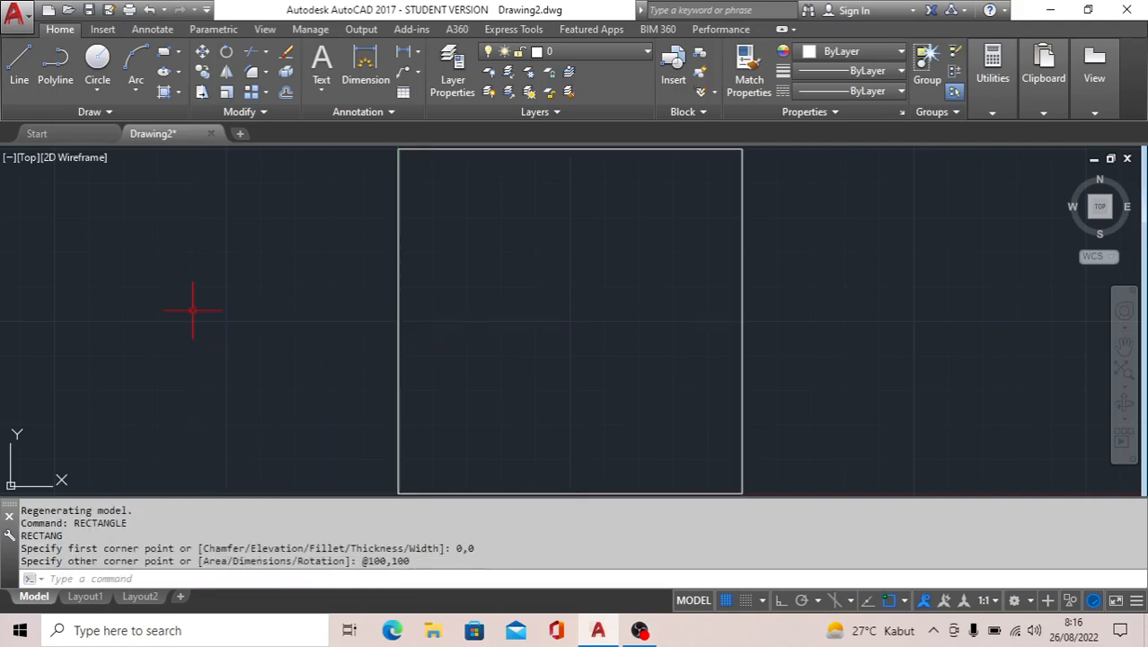
pyautogui.scroll(-2, 324, 266)
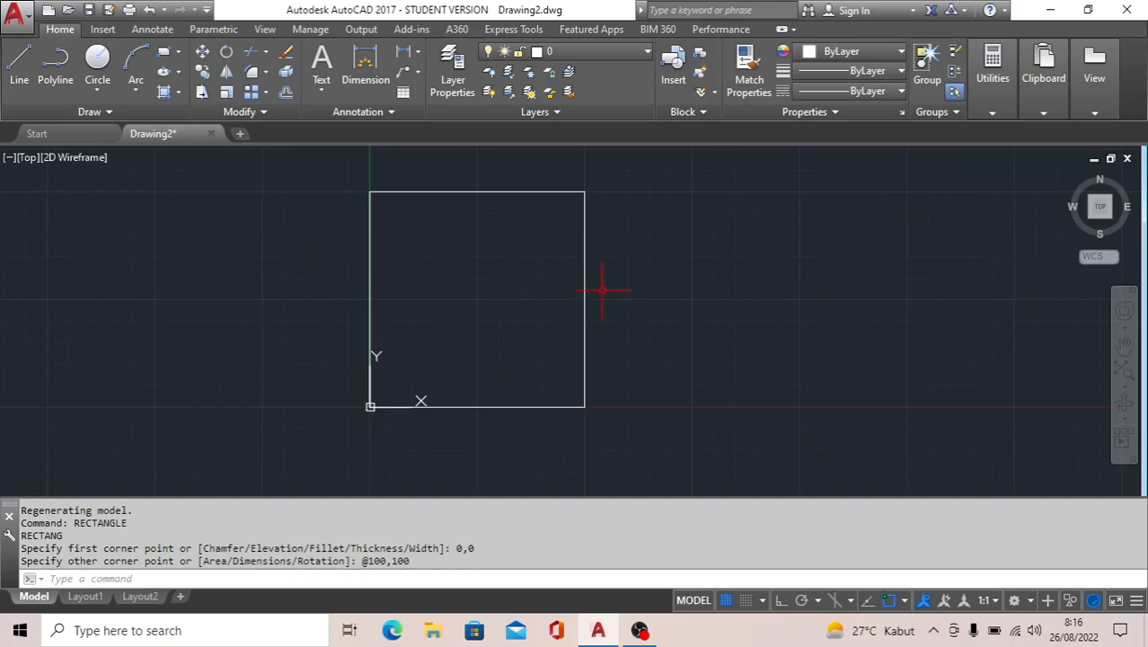
# Step: Chamfer the square's upper left corner with both chamfer distances set to 20
pyautogui.write('CHAMFER')
pyautogui.press('Return')
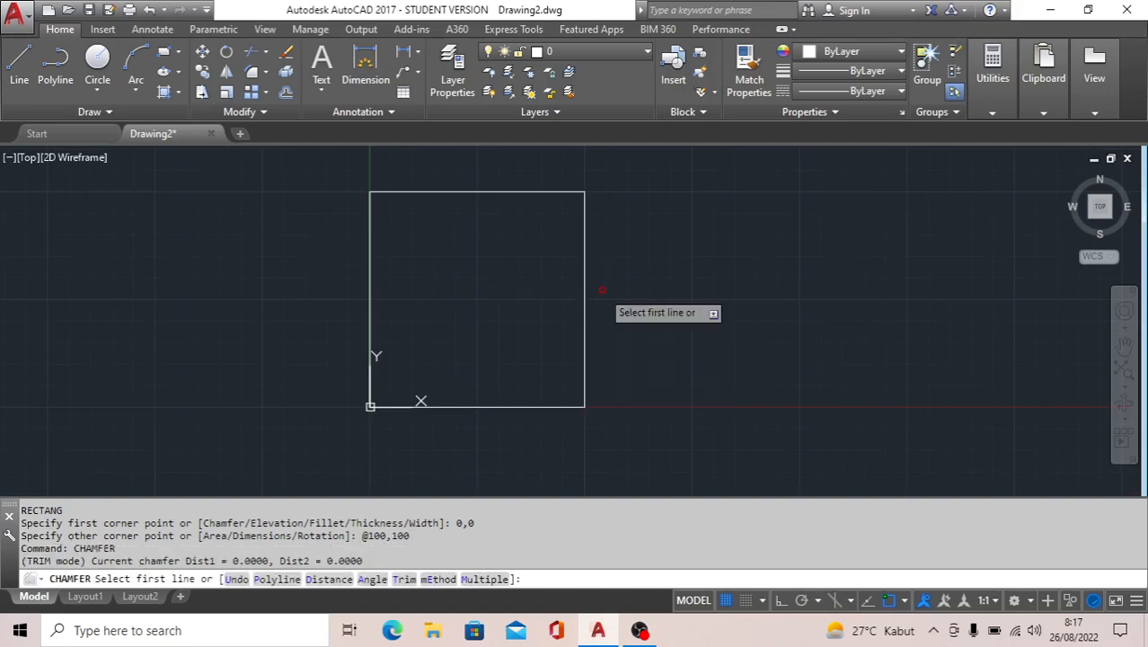
pyautogui.write('DISTANCE')
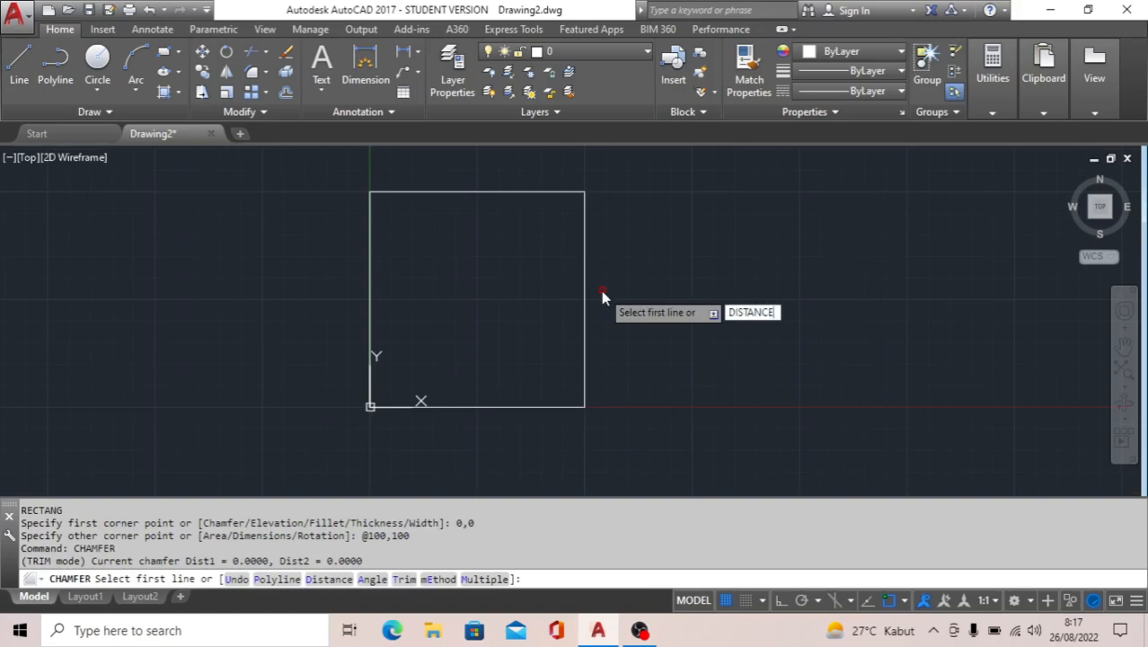
pyautogui.press('Return')
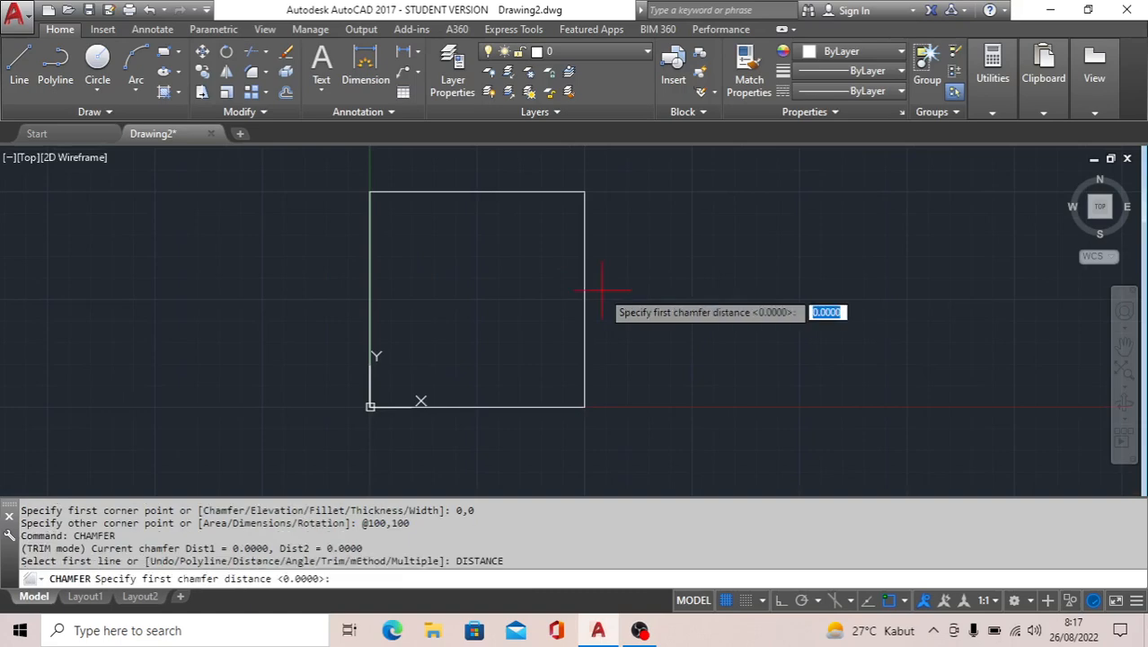
pyautogui.write('20')
pyautogui.press('Return')
pyautogui.press('Return')
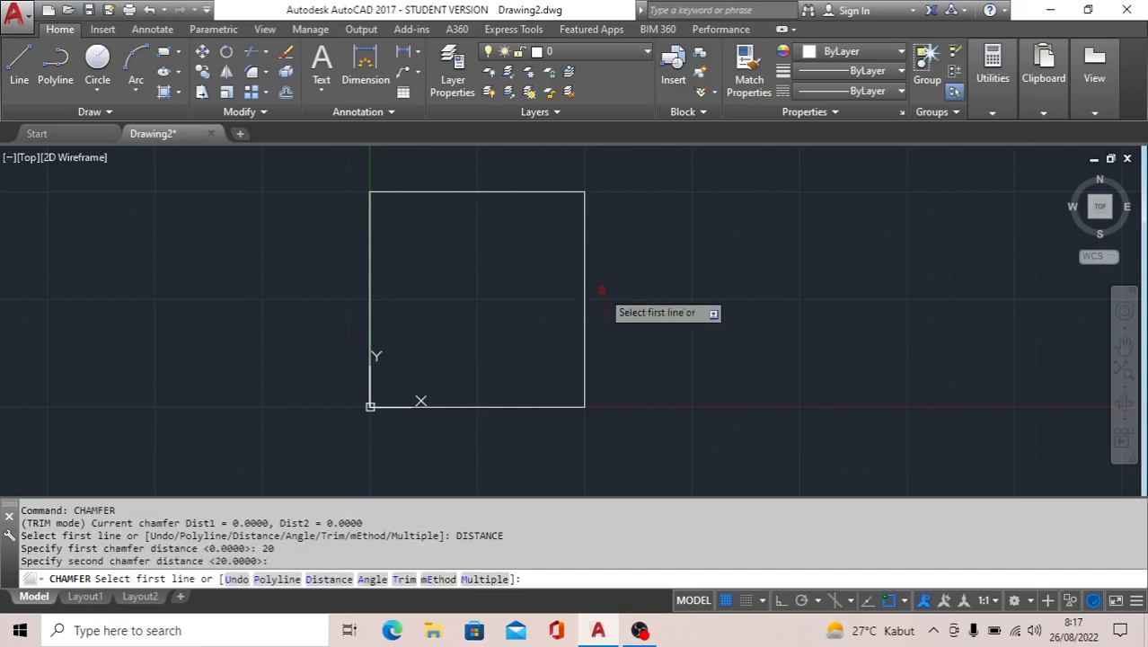
pyautogui.click(391, 194)
pyautogui.click(368, 226)
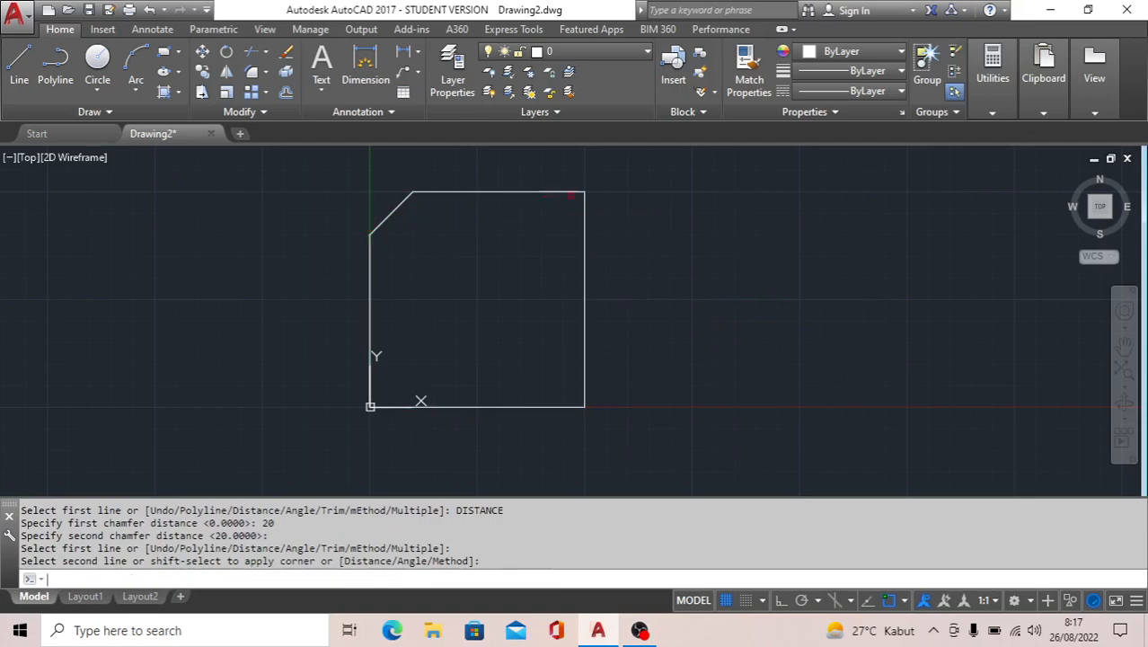
# Step: Chamfer the square's three remaining corners with the same 20-unit distances
pyautogui.press('Return')
pyautogui.click(557, 191)
pyautogui.click(584, 239)
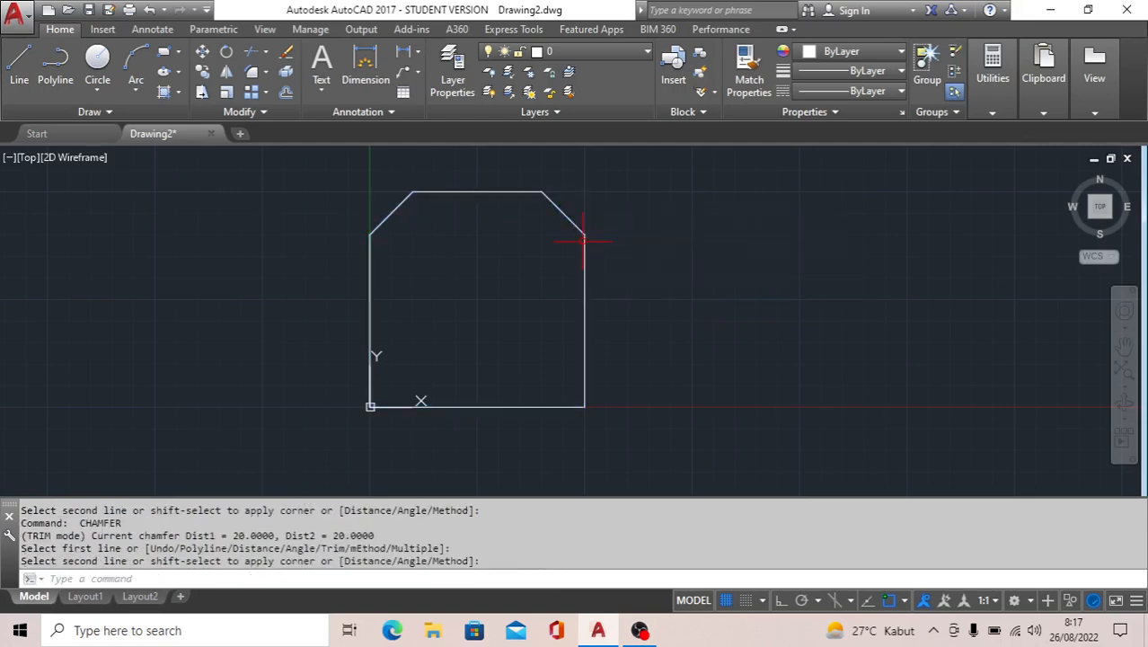
pyautogui.press('Return')
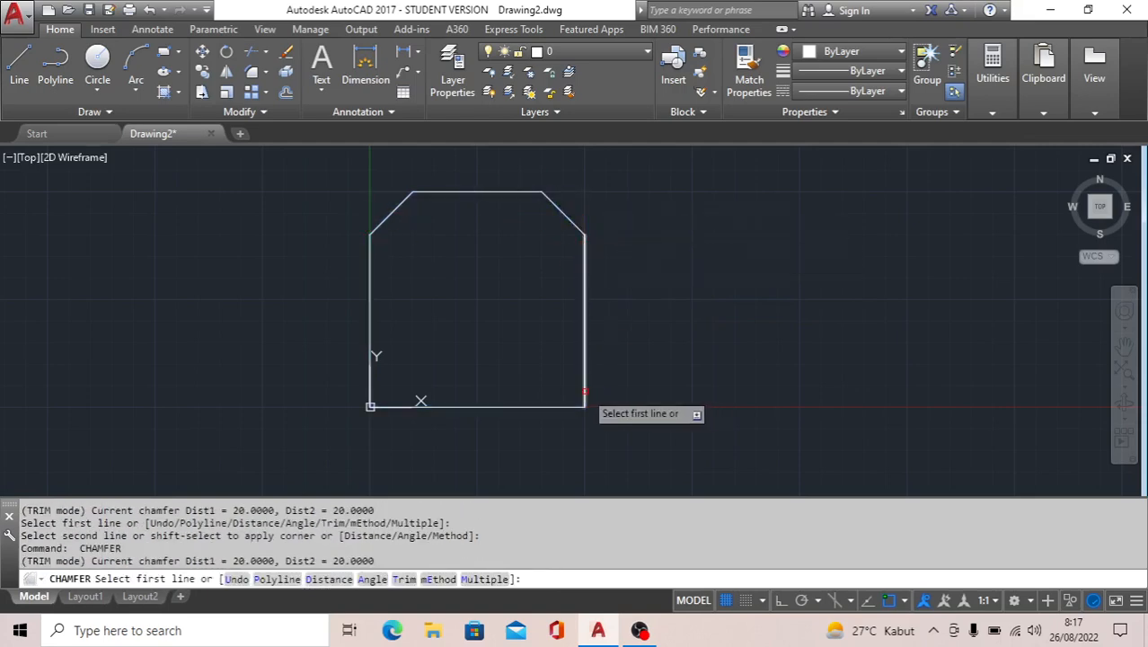
pyautogui.click(584, 400)
pyautogui.click(566, 406)
pyautogui.press('Return')
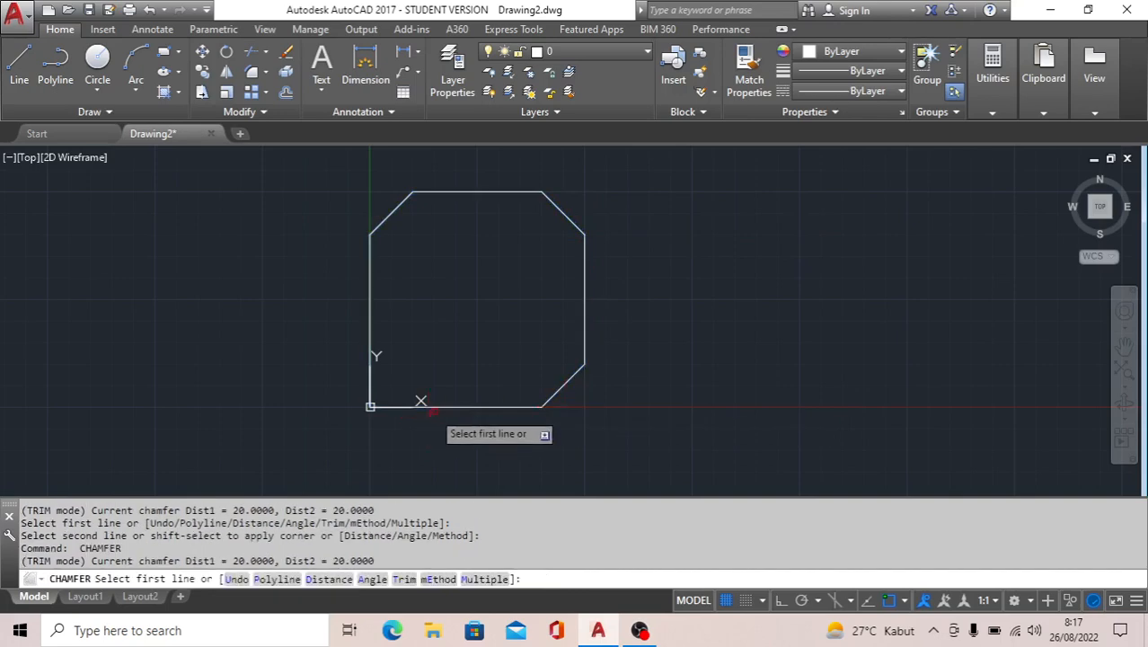
pyautogui.click(423, 406)
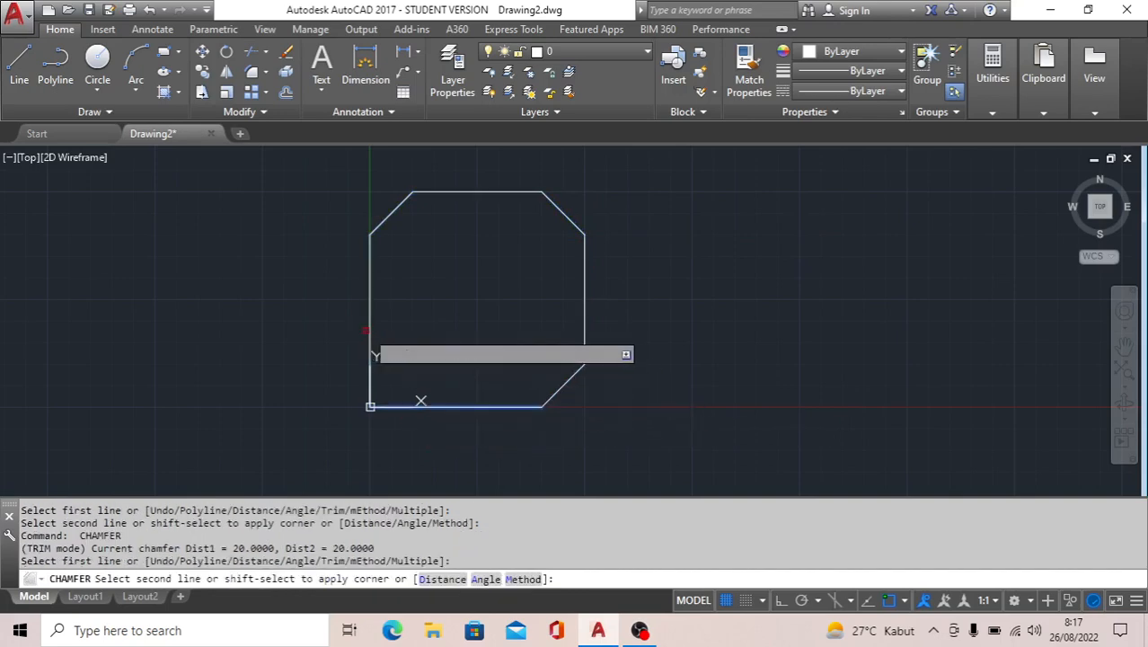
pyautogui.click(372, 325)
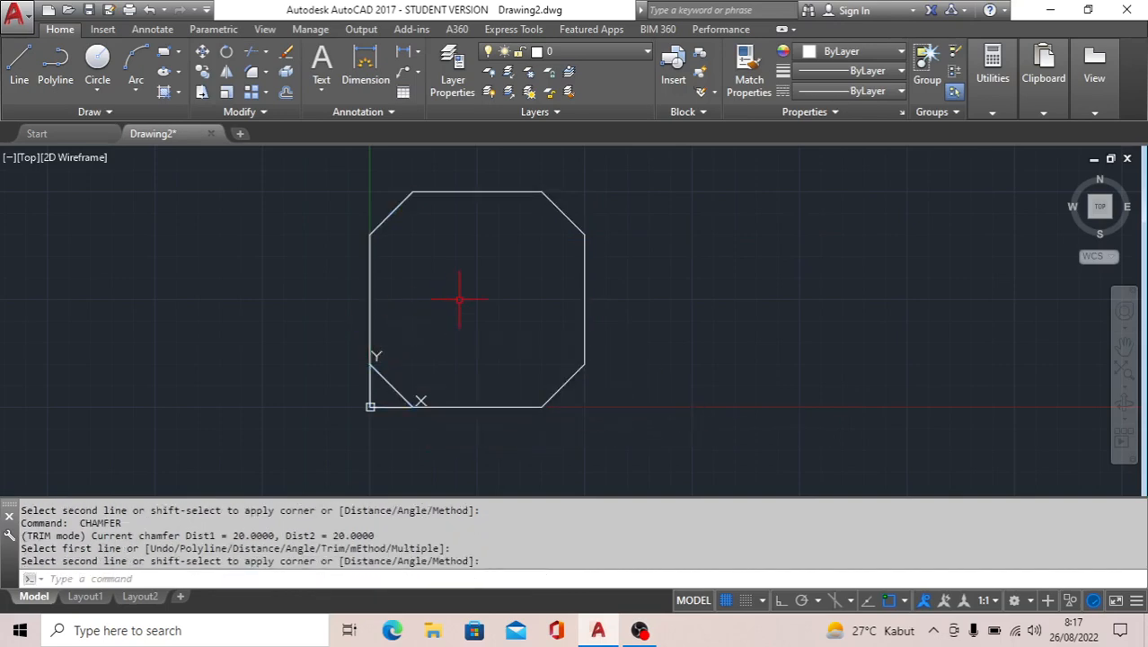
# Step: Offset the chamfered square outline inward by a distance of 20
pyautogui.write('offset')
pyautogui.press('Return')
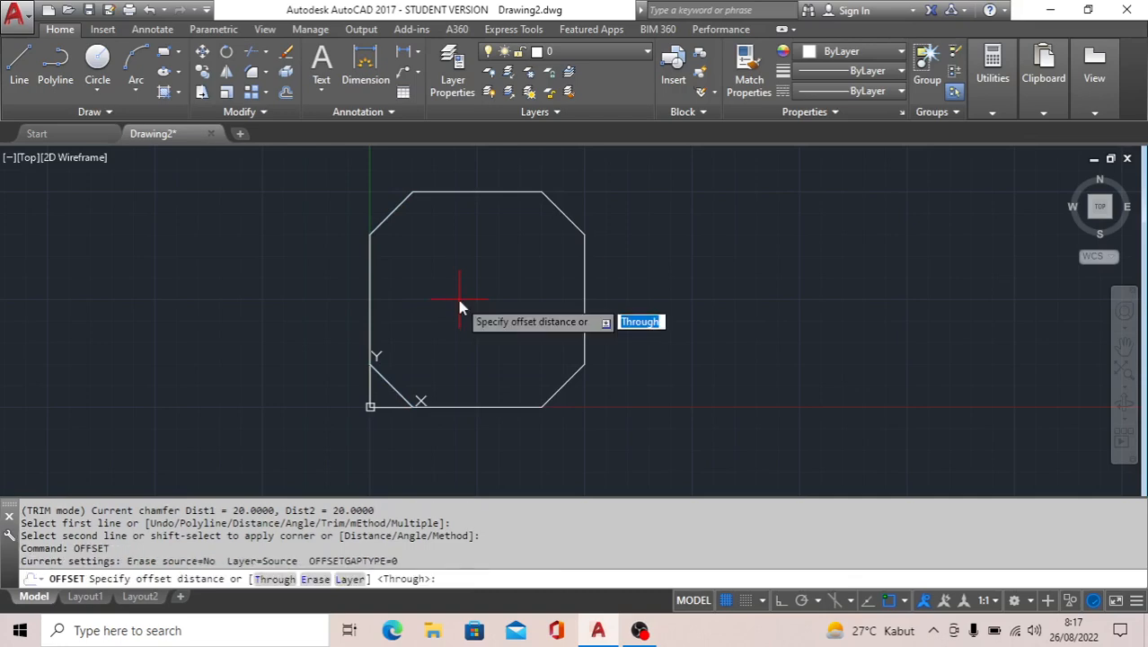
pyautogui.write('20')
pyautogui.press('Return')
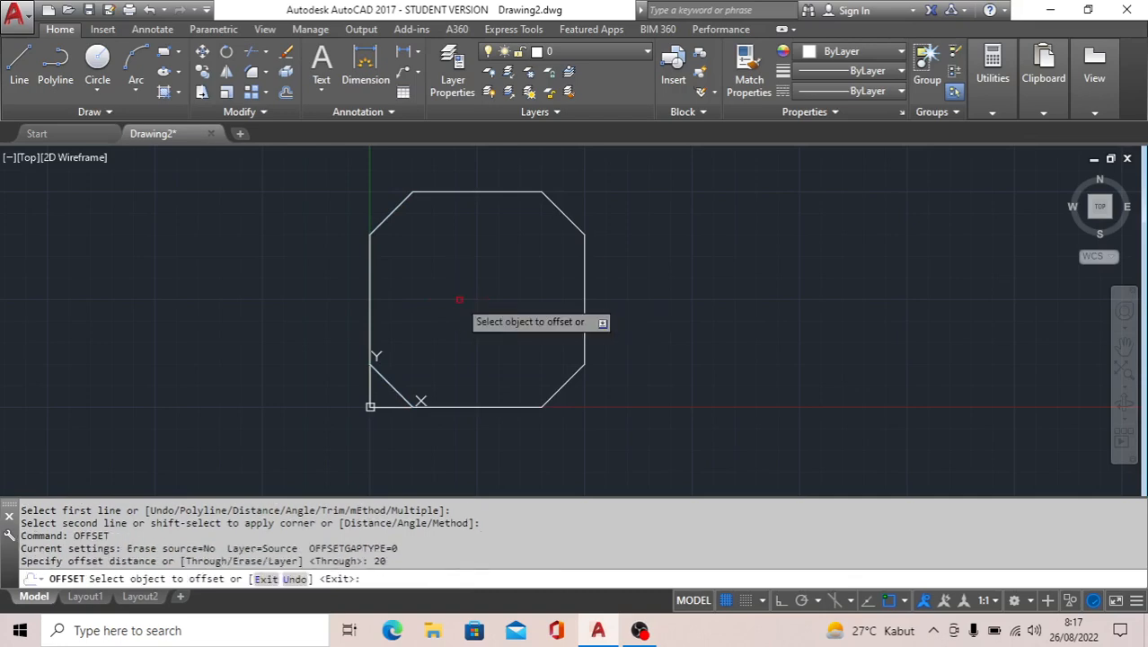
pyautogui.click(410, 197)
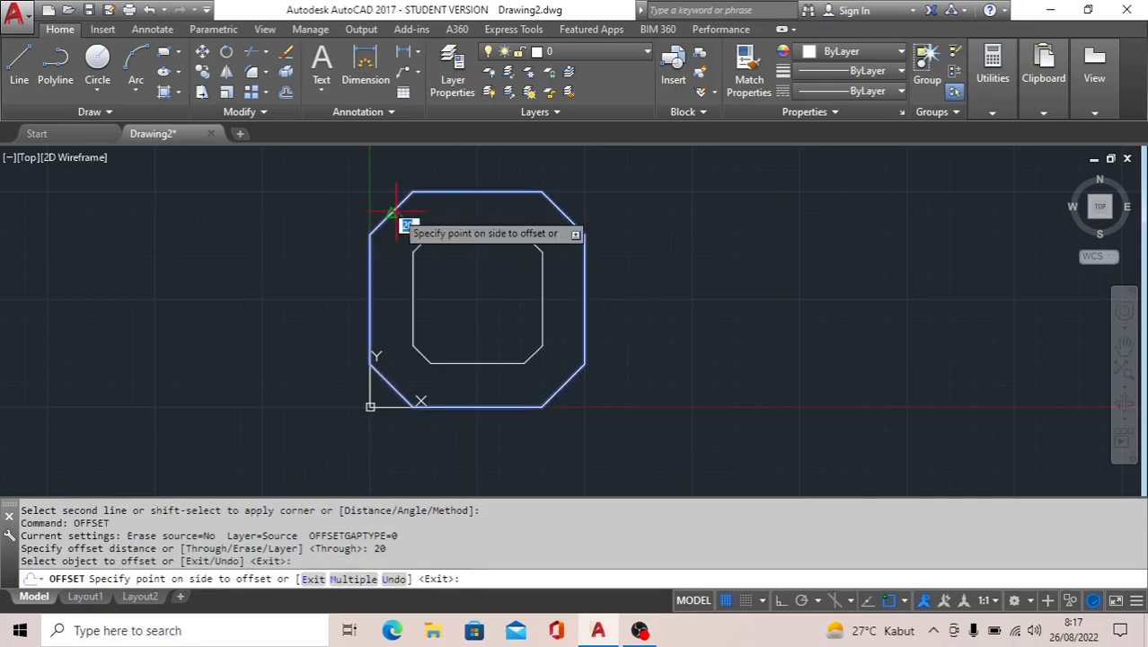
pyautogui.click(440, 268)
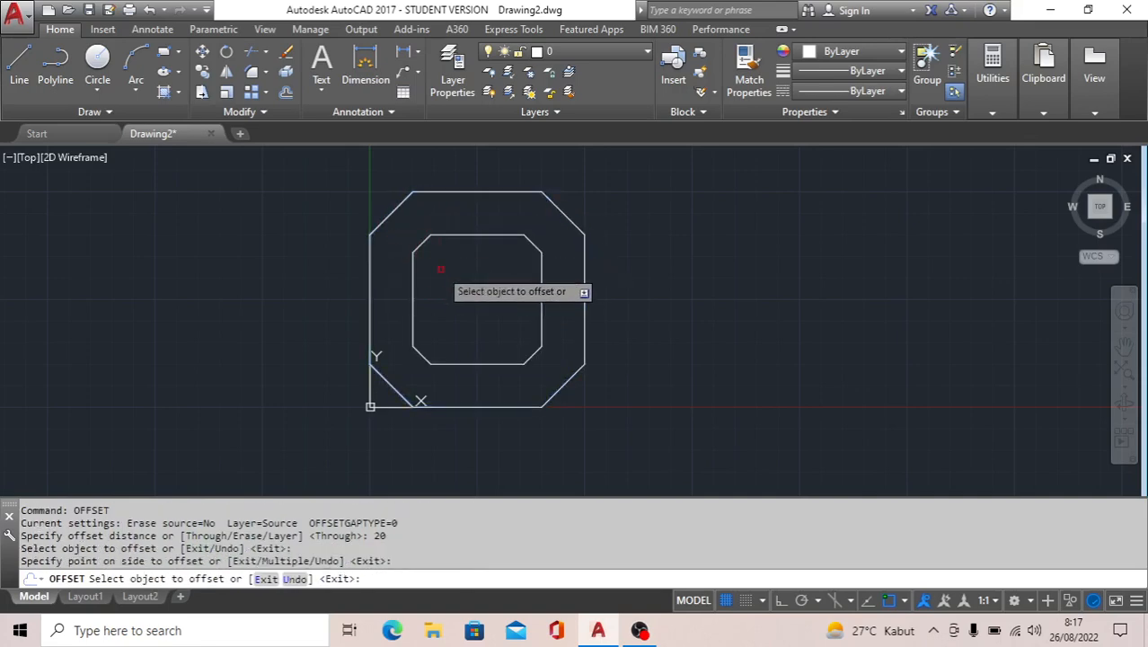
pyautogui.press('Escape')
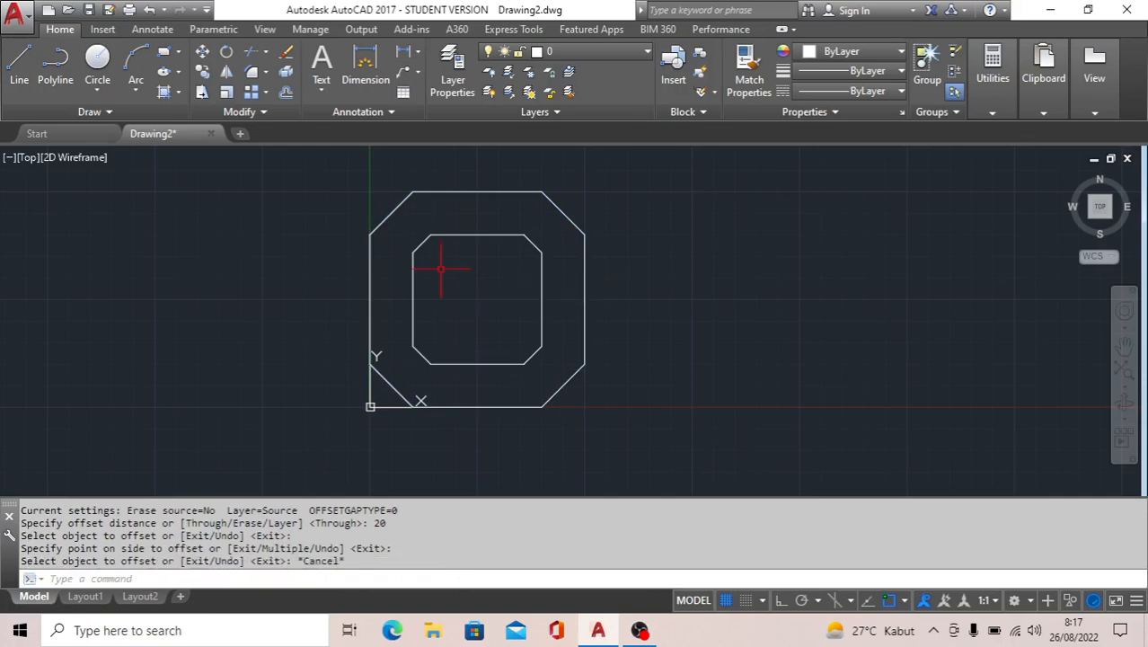
# Step: Draw lines joining the midpoints of the outer and inner outlines across the top side and the right side
pyautogui.write('LINE')
pyautogui.press('Return')
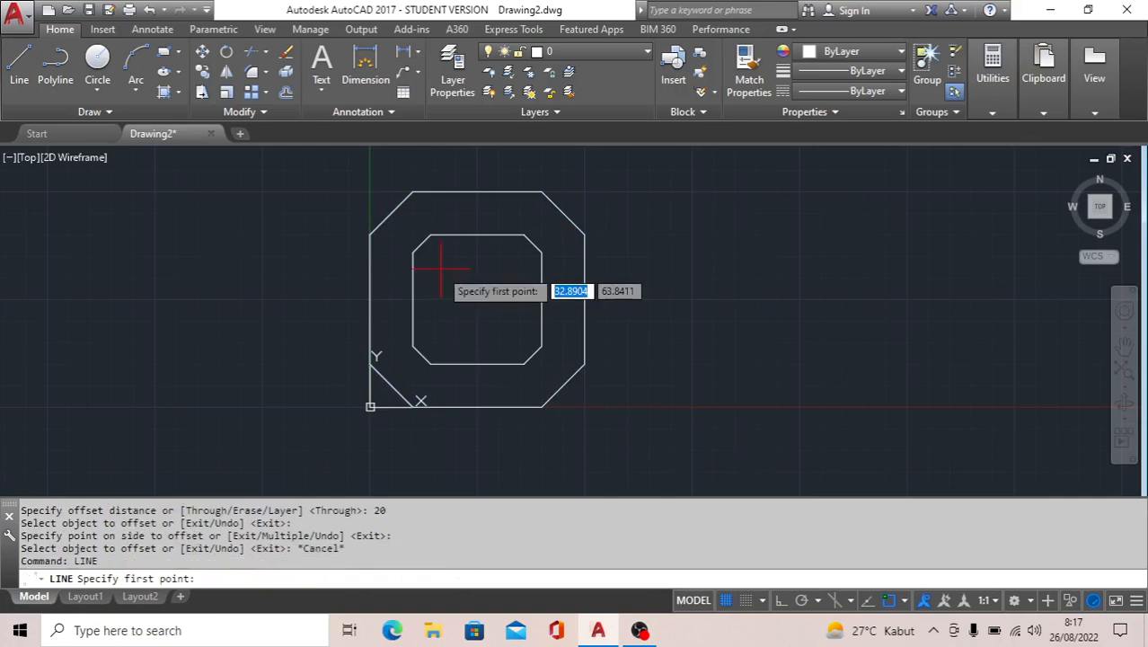
pyautogui.click(479, 191)
pyautogui.click(478, 235)
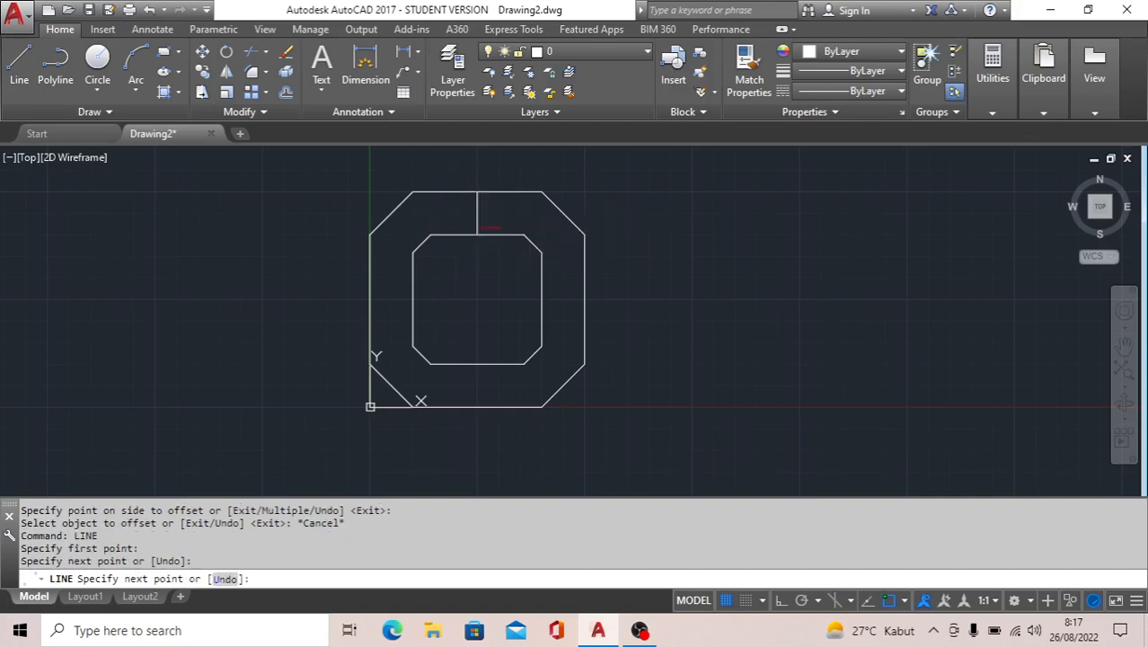
pyautogui.press('Escape')
pyautogui.press('Return')
pyautogui.click(542, 299)
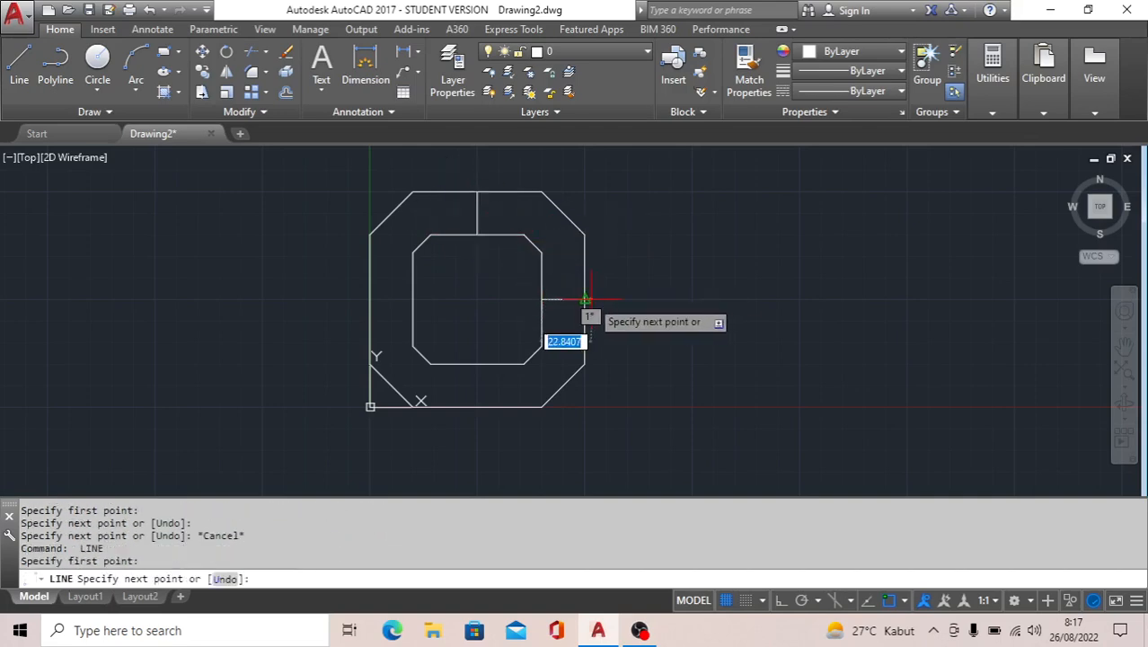
pyautogui.click(585, 299)
pyautogui.press('Escape')
# Step: Draw lines joining the midpoints of the inner and outer outlines across the bottom side and the left side
pyautogui.press('Return')
pyautogui.click(477, 365)
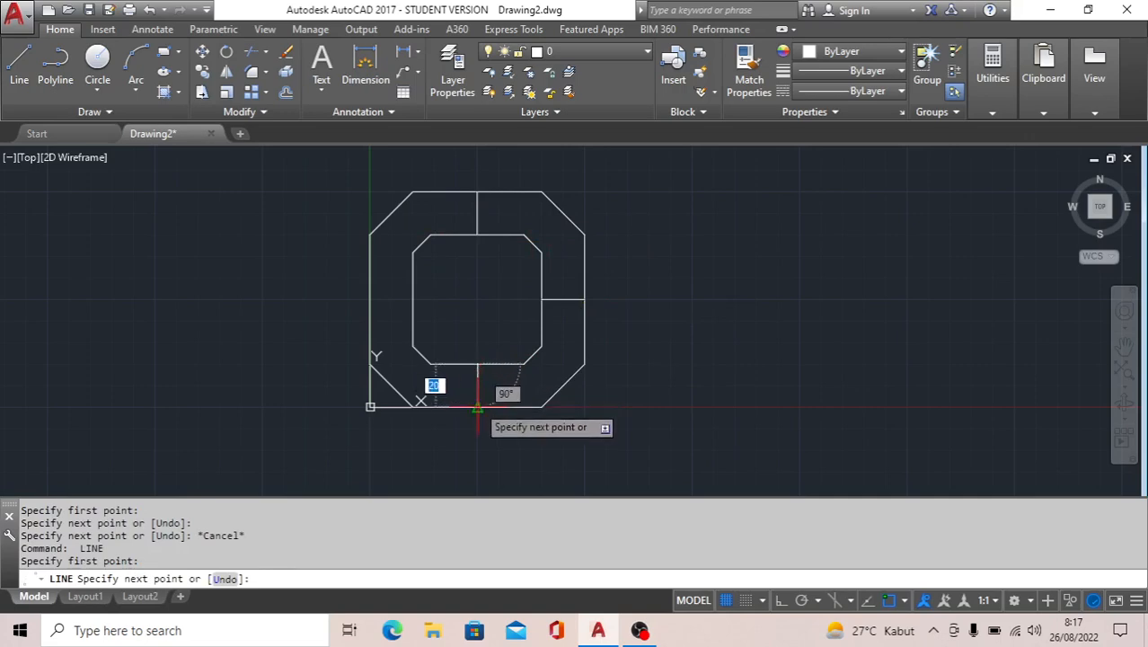
pyautogui.click(477, 406)
pyautogui.press('Escape')
pyautogui.press('Return')
pyautogui.click(369, 299)
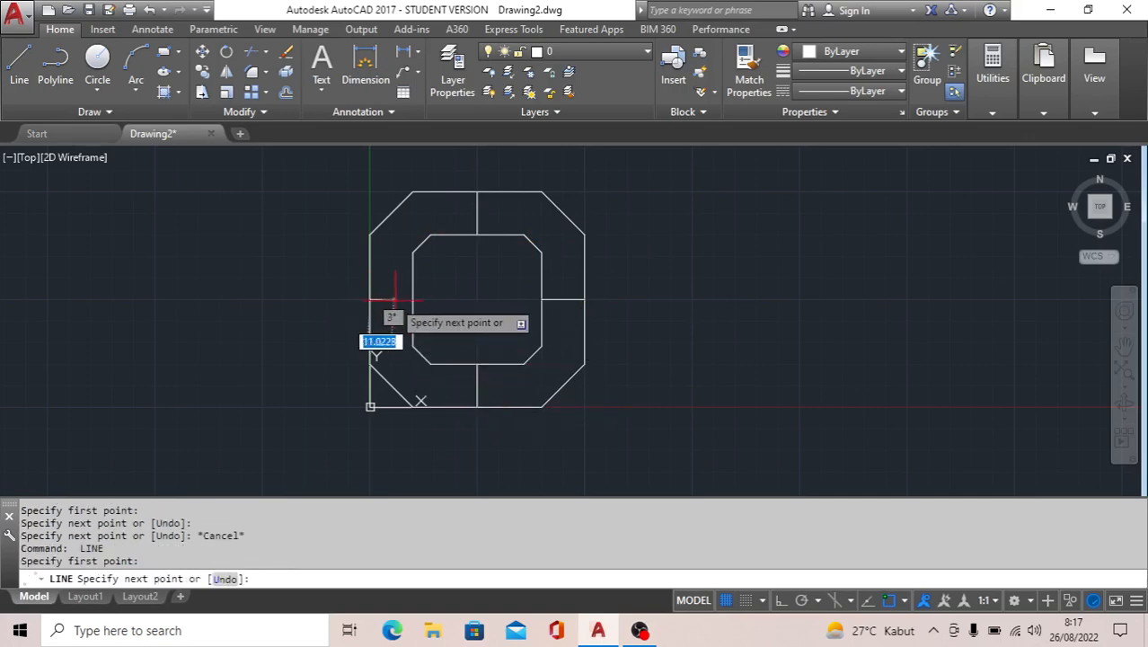
pyautogui.click(412, 300)
pyautogui.press('Escape')
# Step: Draw a circle of diameter 10 centred on the midpoint of the left connecting line
pyautogui.write('C')
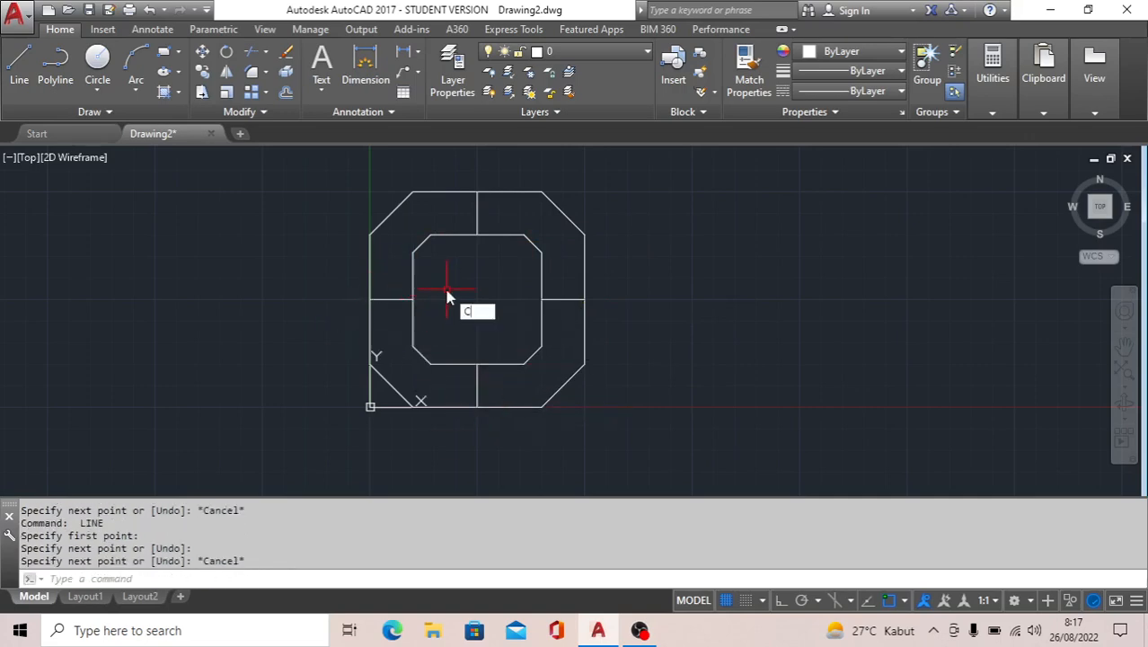
pyautogui.write('IRCLE')
pyautogui.press('Return')
pyautogui.click(391, 299)
pyautogui.write('D')
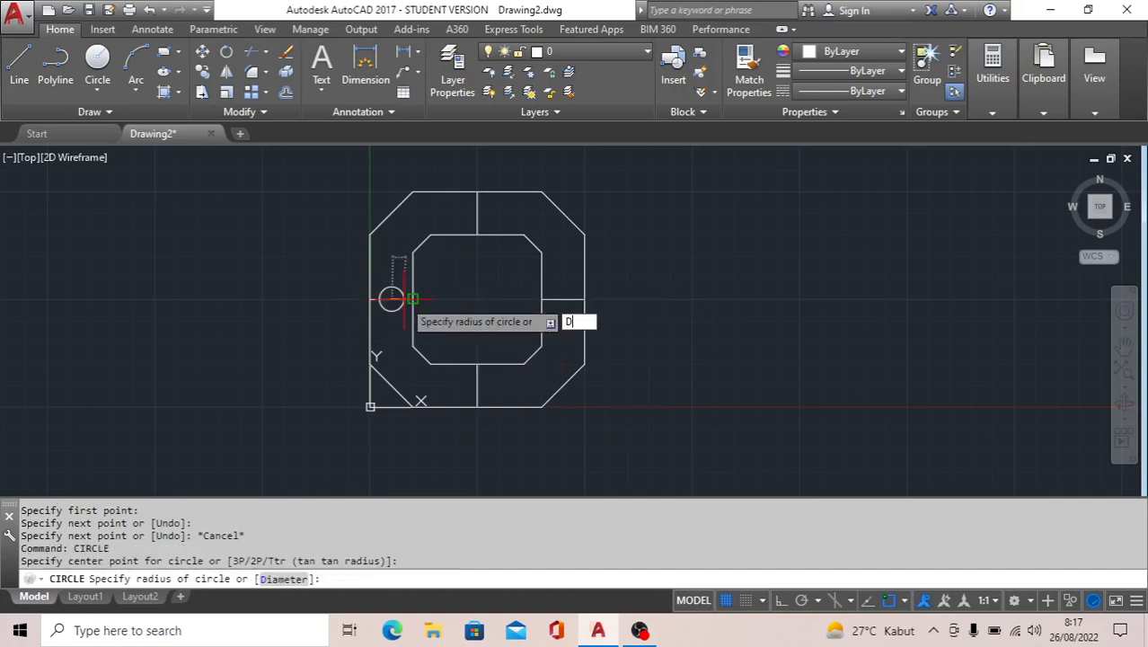
pyautogui.press('Return')
pyautogui.write('10')
pyautogui.press('Return')
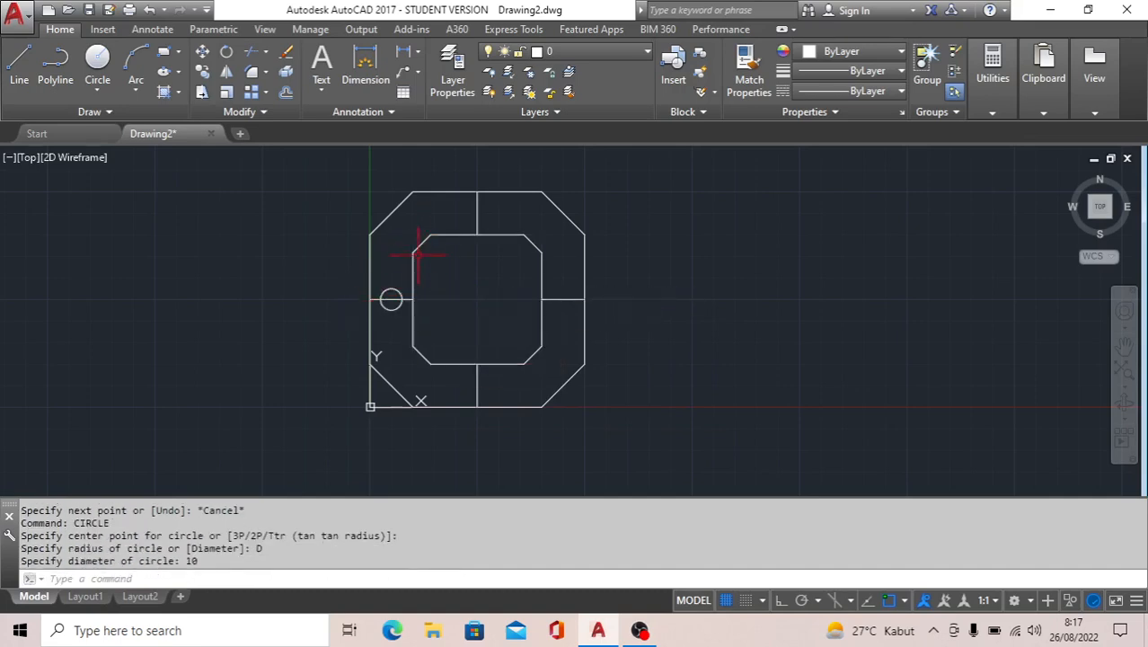
# Step: Draw a circle of diameter 10 centred on the midpoint of the top connecting line
pyautogui.press('Return')
pyautogui.click(477, 213)
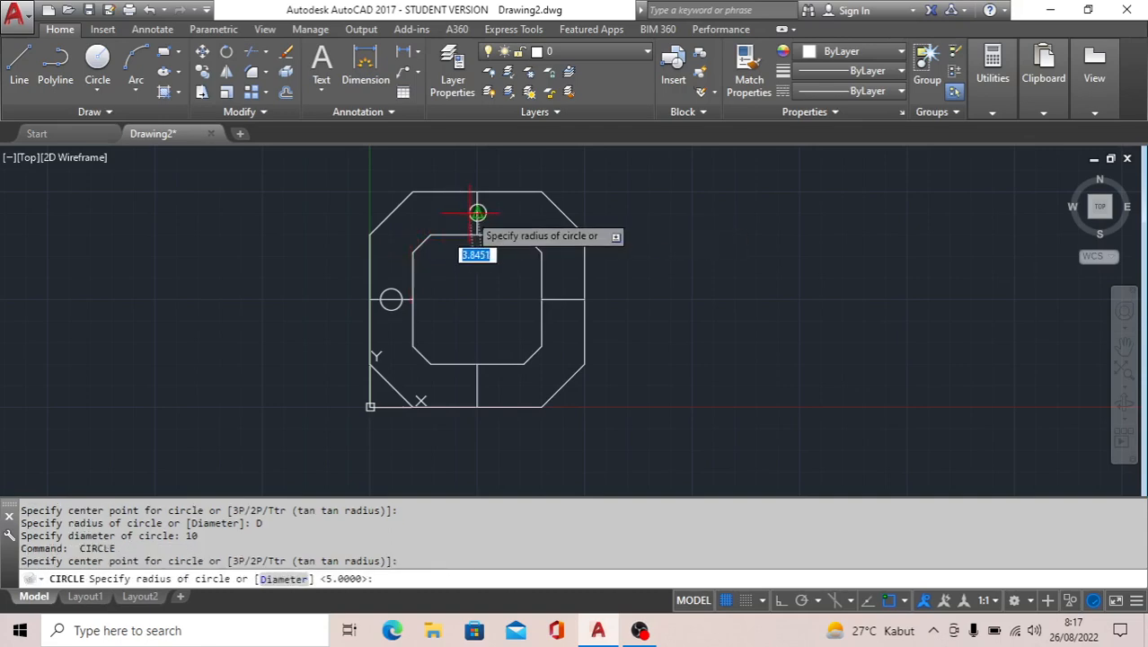
pyautogui.write('D')
pyautogui.press('Return')
pyautogui.write('10')
pyautogui.press('Return')
# Step: Draw a circle of diameter 10 centred on the midpoint of the right connecting line
pyautogui.press('Return')
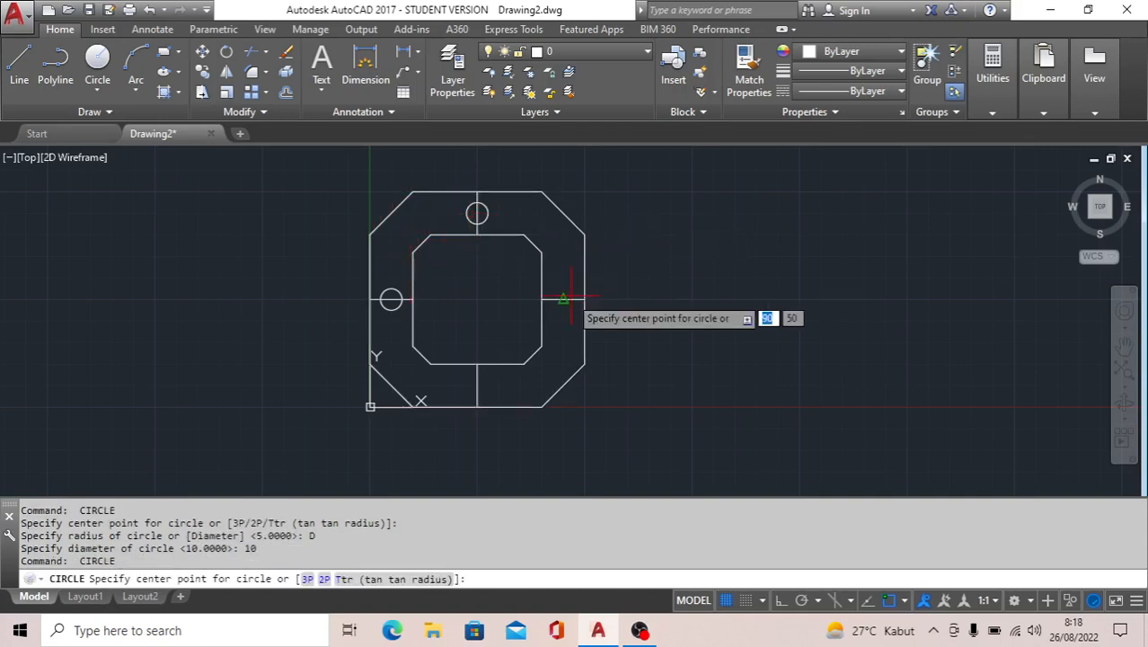
pyautogui.click(562, 299)
pyautogui.write('D')
pyautogui.press('Return')
pyautogui.write('10')
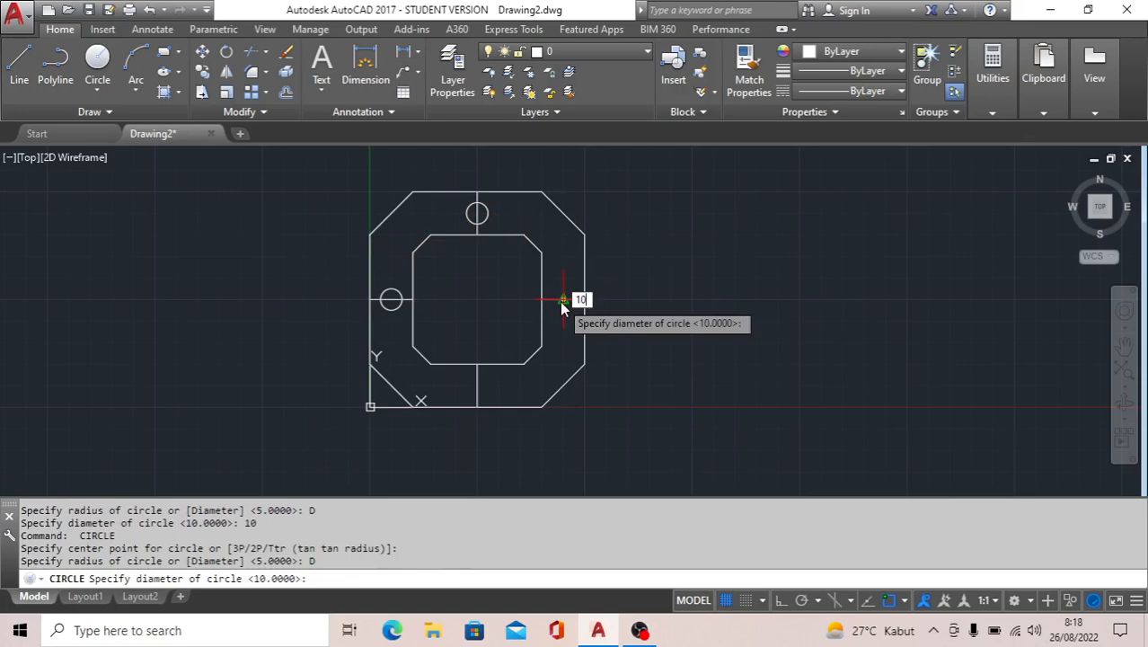
pyautogui.press('Return')
# Step: Draw a circle of diameter 10 centred on the midpoint of the bottom connecting line
pyautogui.press('Return')
pyautogui.click(478, 385)
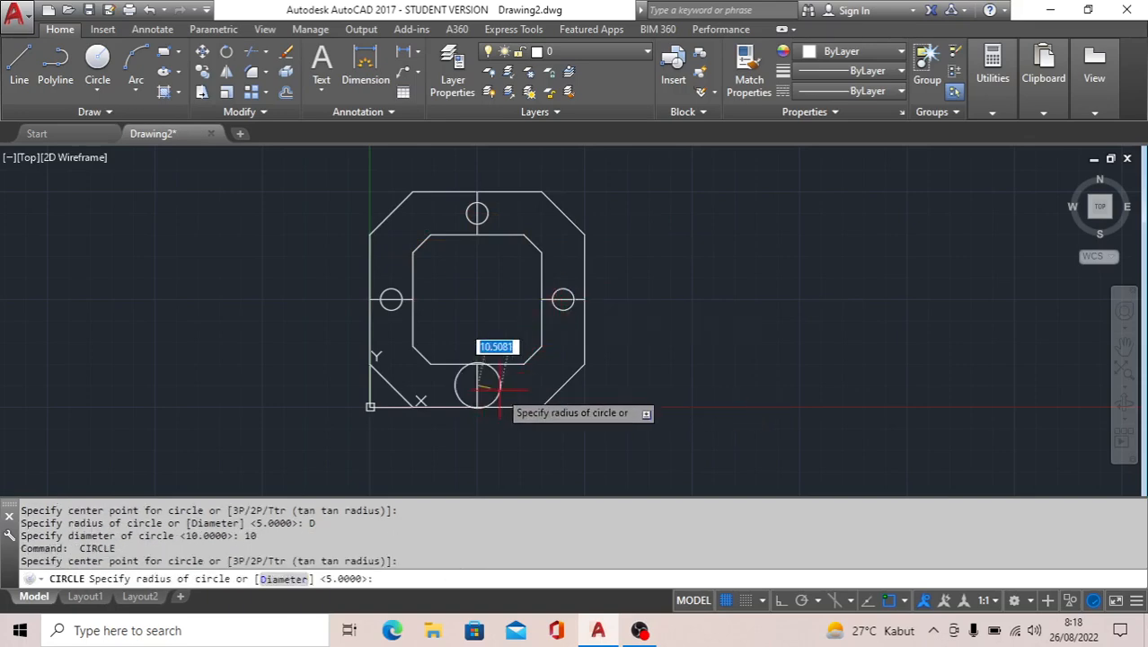
pyautogui.write('D')
pyautogui.press('Return')
pyautogui.write('10')
pyautogui.press('Return')
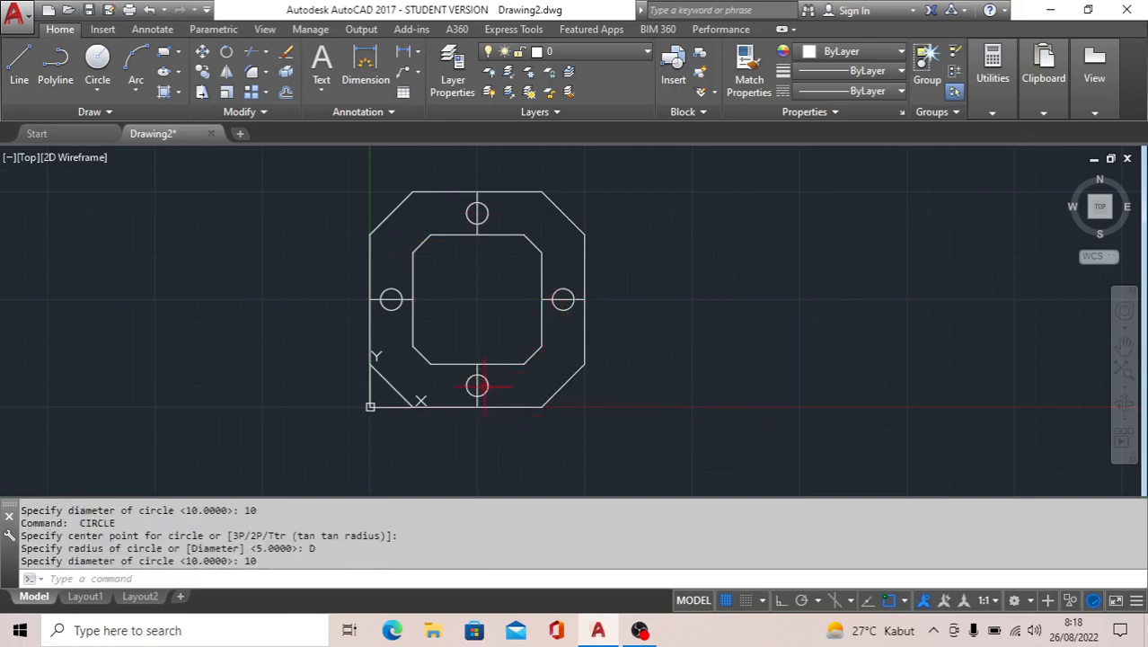
# Step: Delete the four connecting lines that run through the small circles between the inner and outer outlines
pyautogui.scroll(4, 485, 387)
pyautogui.click(467, 385)
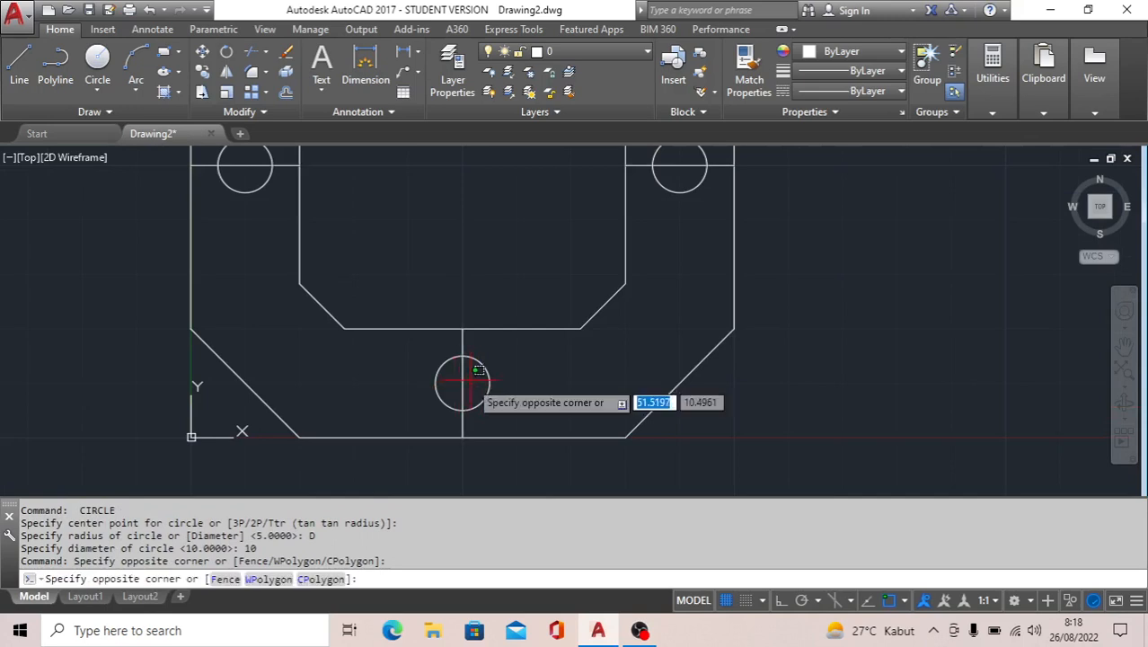
pyautogui.click(461, 389)
pyautogui.scroll(-3, 461, 390)
pyautogui.scroll(5, 339, 268)
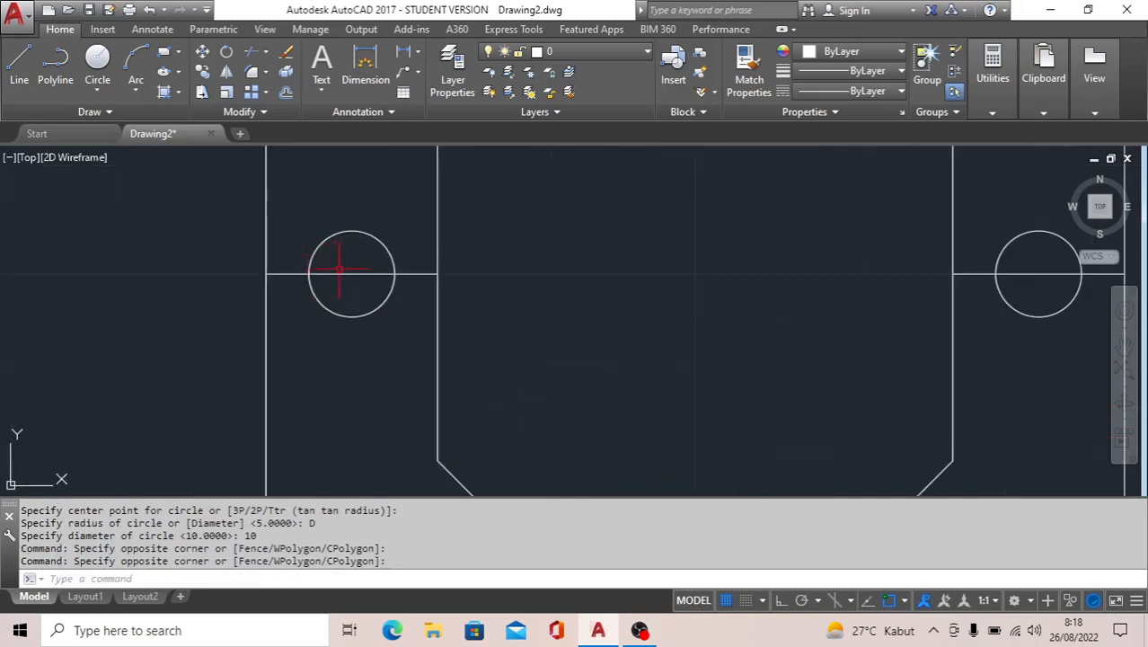
pyautogui.click(350, 261)
pyautogui.click(337, 287)
pyautogui.click(336, 287)
pyautogui.scroll(-6, 345, 316)
pyautogui.press('Escape')
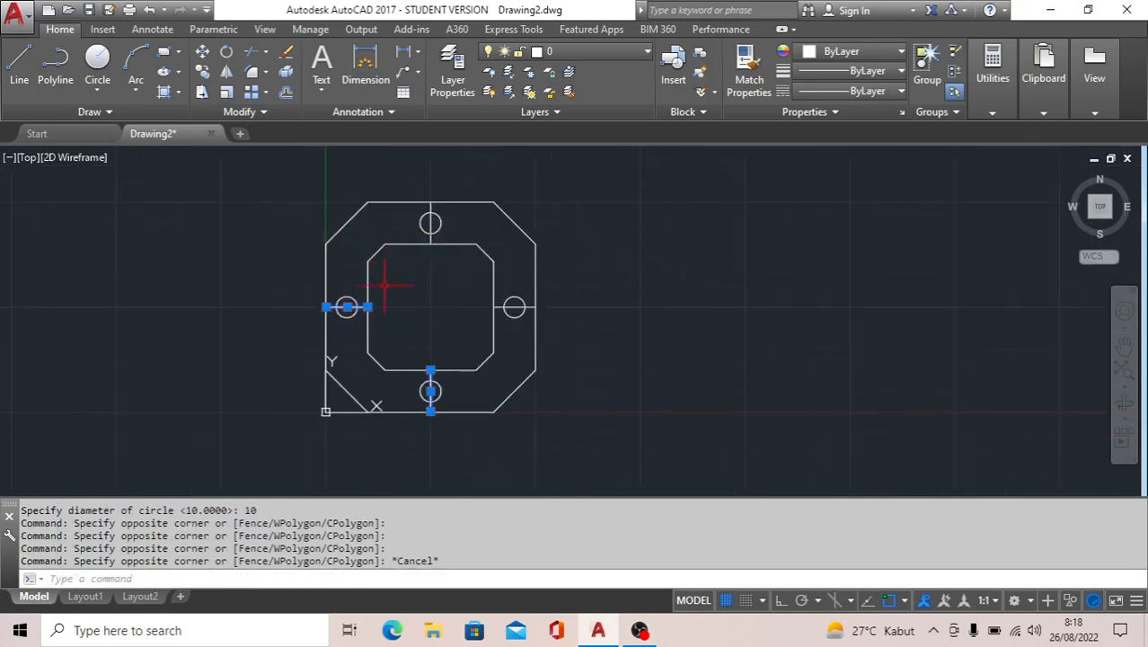
pyautogui.scroll(5, 430, 226)
pyautogui.click(442, 214)
pyautogui.click(401, 212)
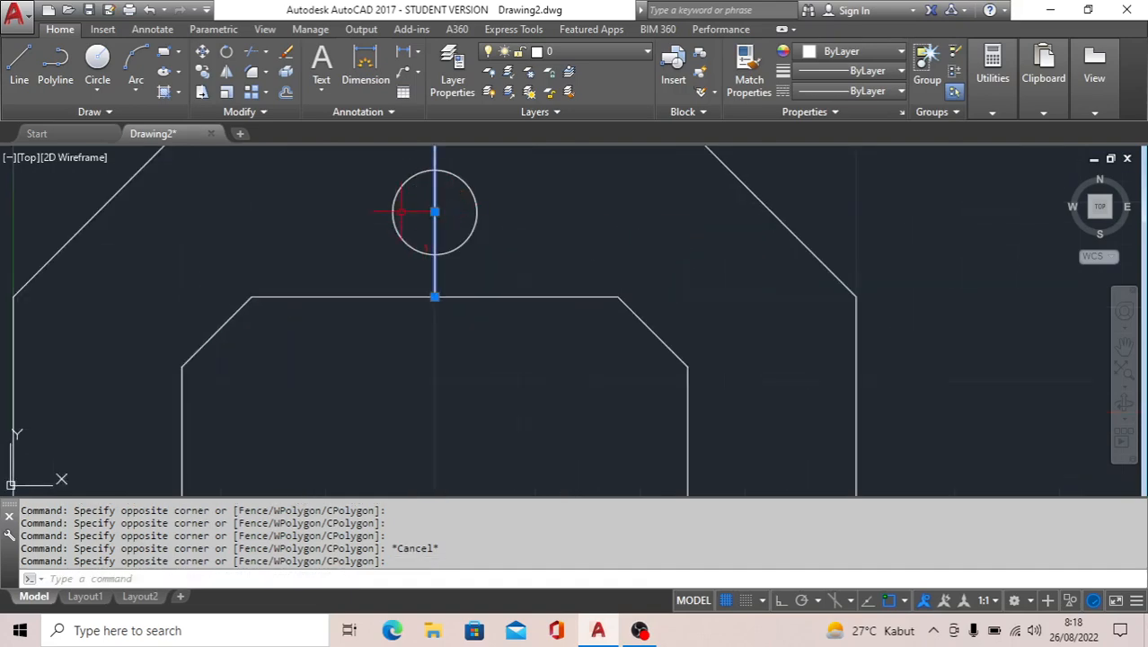
pyautogui.scroll(-5, 402, 212)
pyautogui.scroll(5, 540, 342)
pyautogui.click(568, 307)
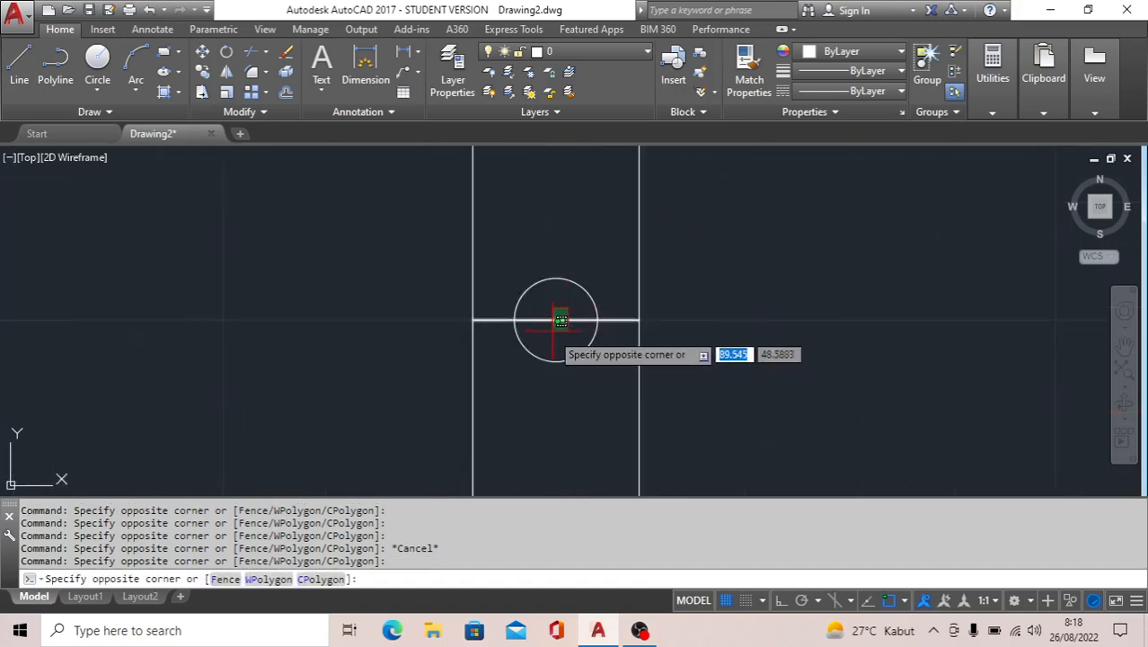
pyautogui.click(552, 331)
pyautogui.press('Delete')
pyautogui.scroll(-5, 553, 285)
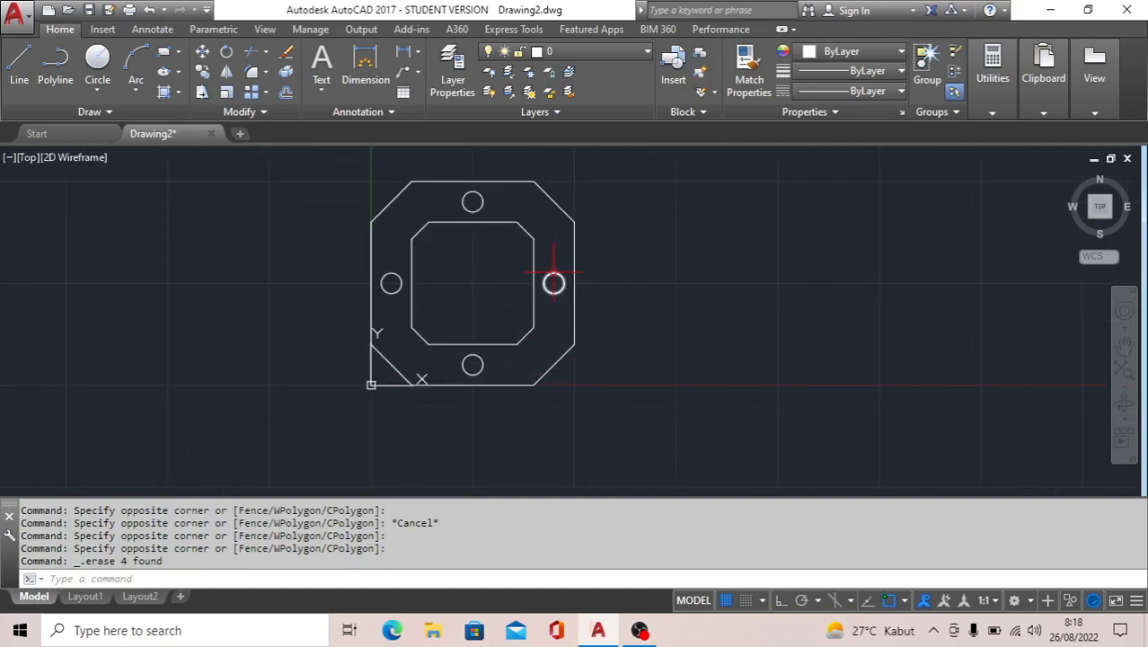
# Step: Offset the inner chamfered outline inward by 7.5
pyautogui.write('o')
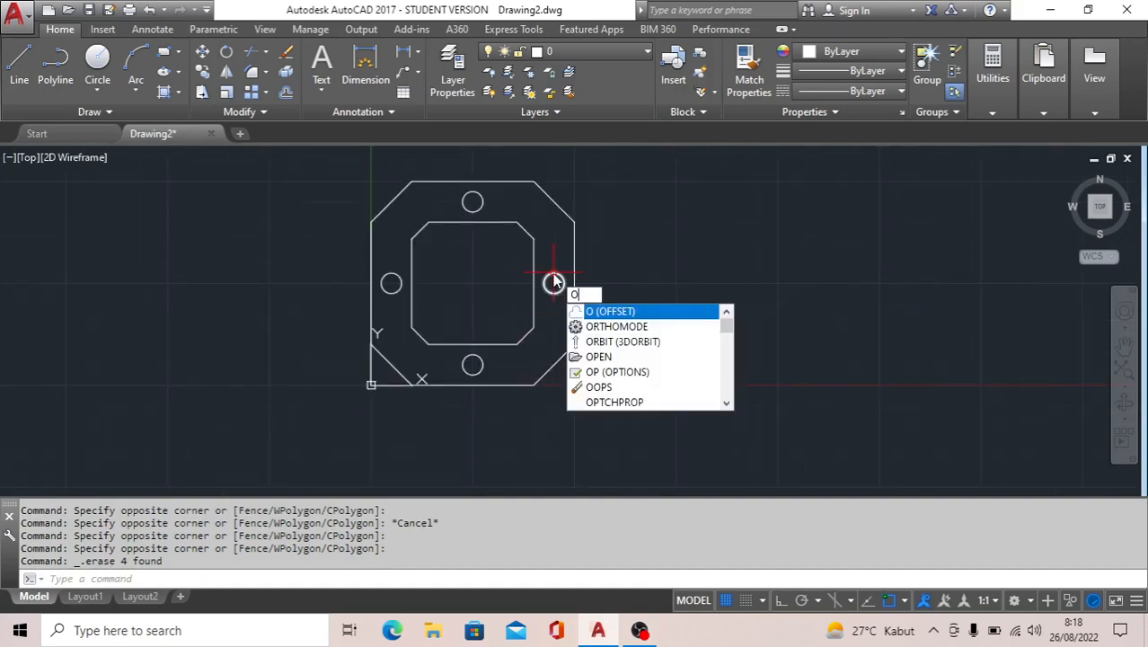
pyautogui.press('Return')
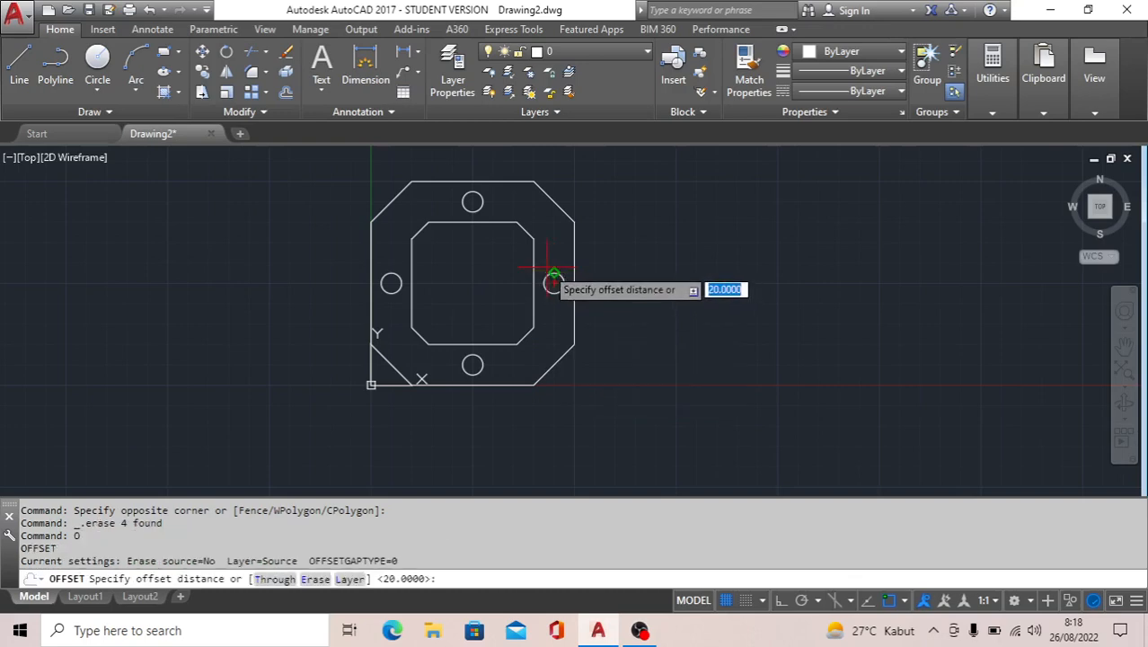
pyautogui.write('7.5')
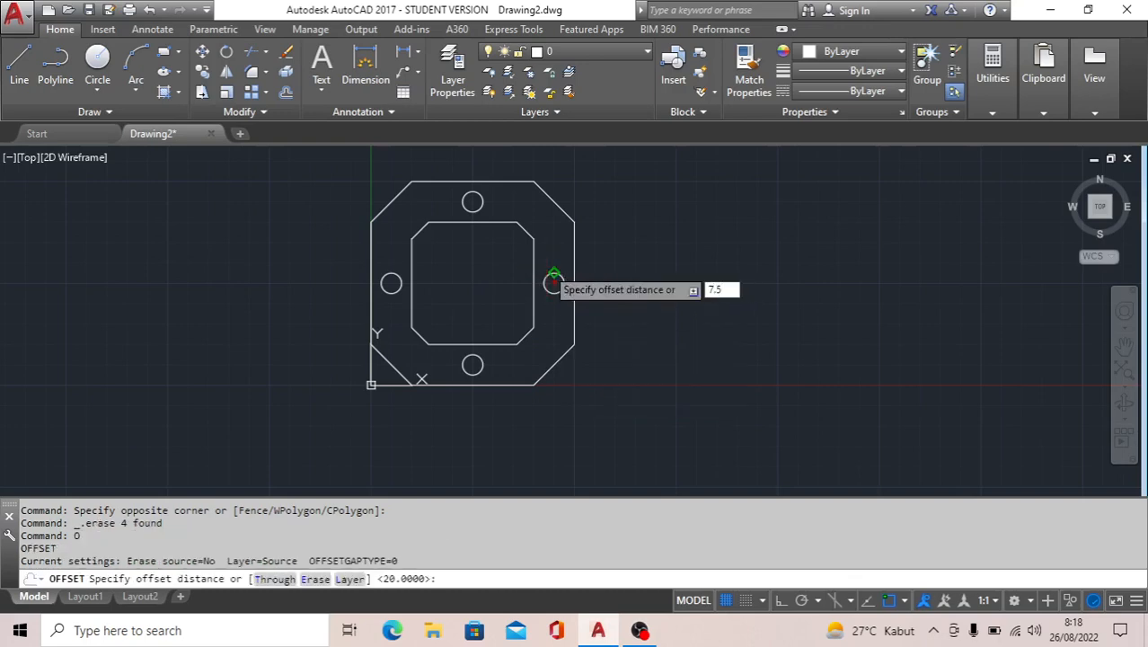
pyautogui.press('Return')
pyautogui.scroll(2, 464, 243)
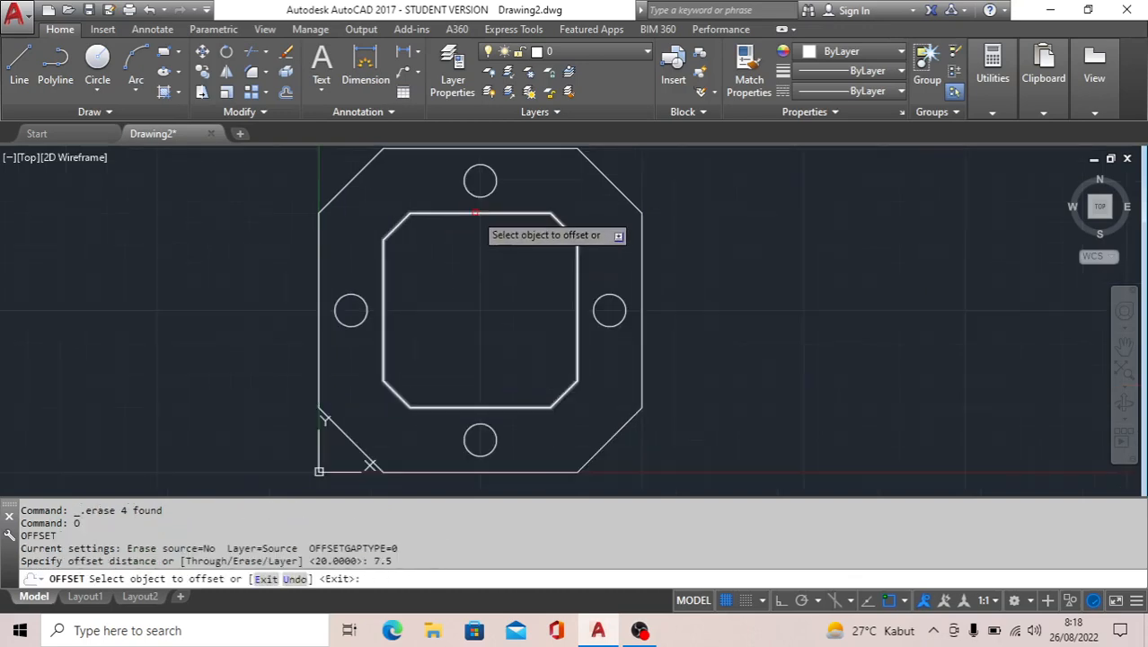
pyautogui.click(476, 213)
pyautogui.click(469, 267)
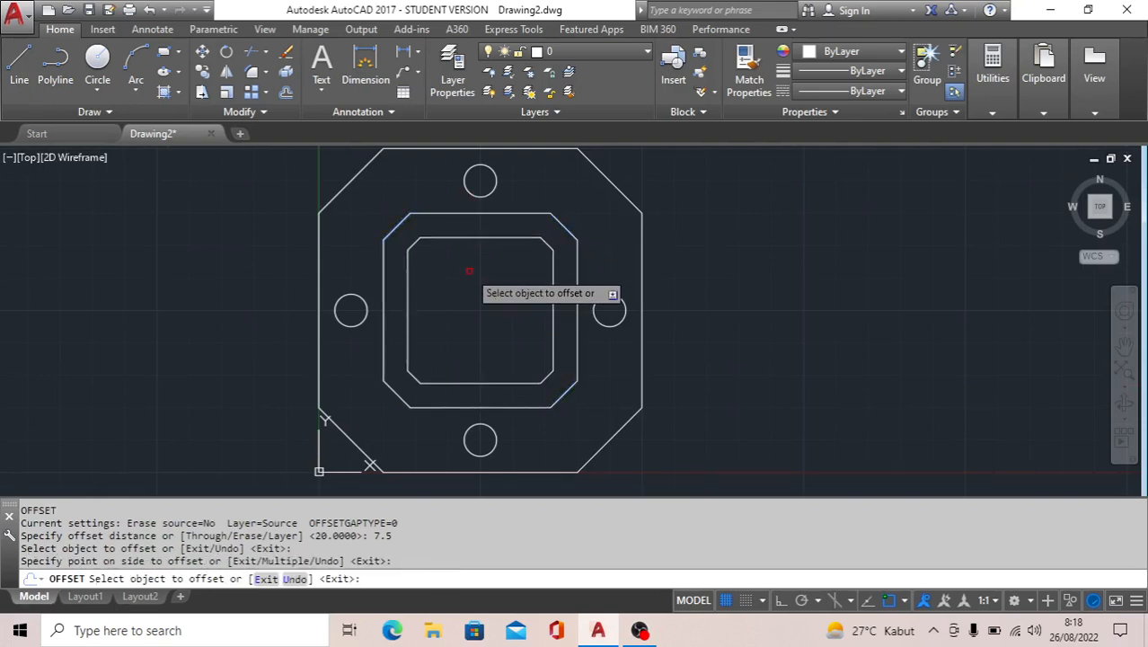
pyautogui.press('Escape')
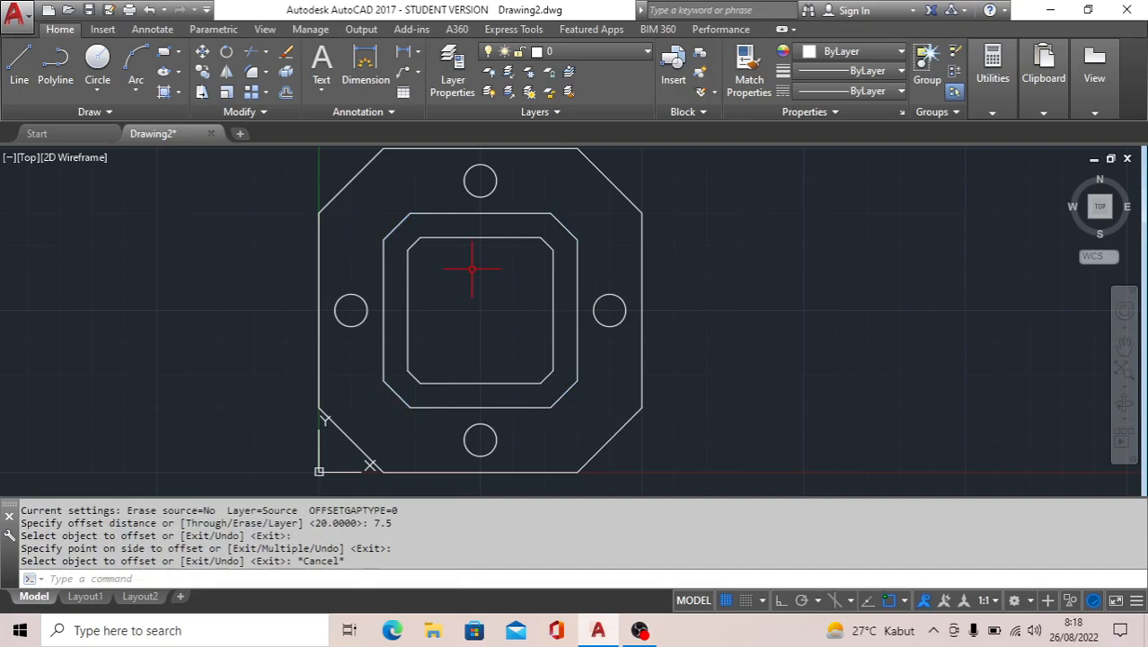
# Step: Draw a horizontal line joining the midpoints of the innermost outline's left and right sides
pyautogui.write('c')
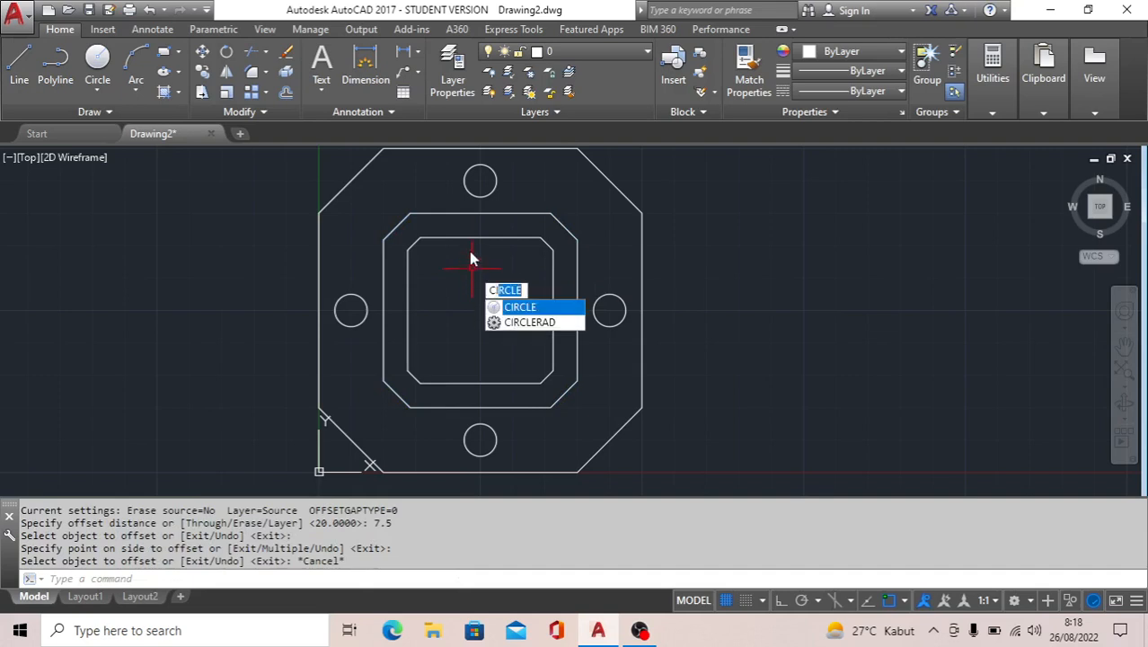
pyautogui.press('Escape')
pyautogui.write('Li')
pyautogui.press('Return')
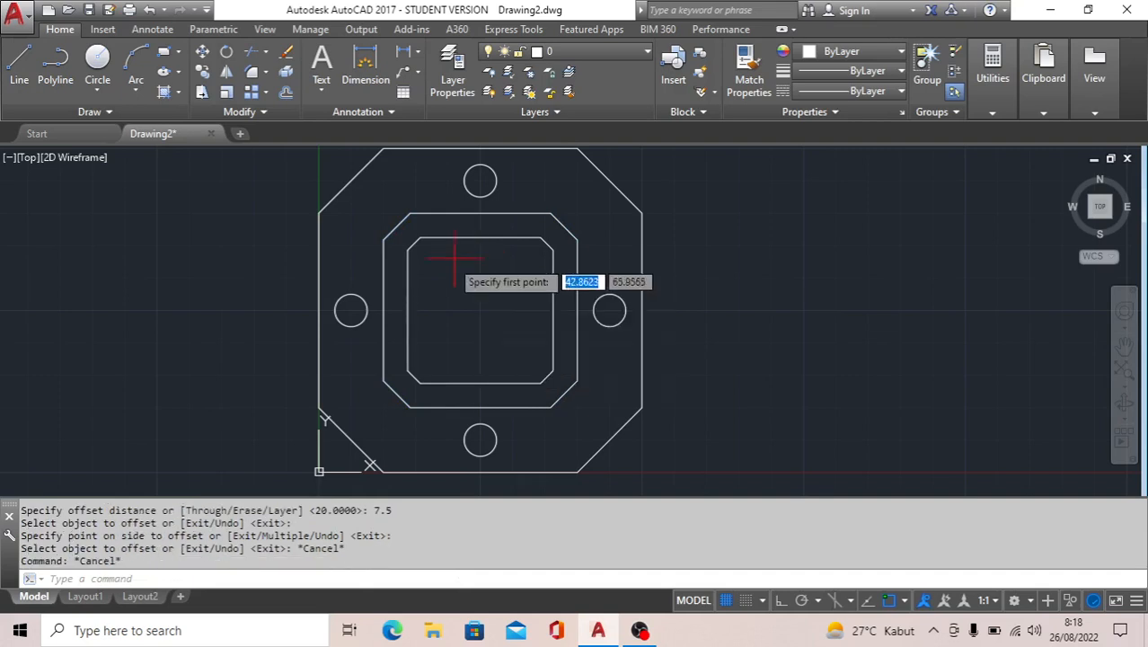
pyautogui.click(407, 311)
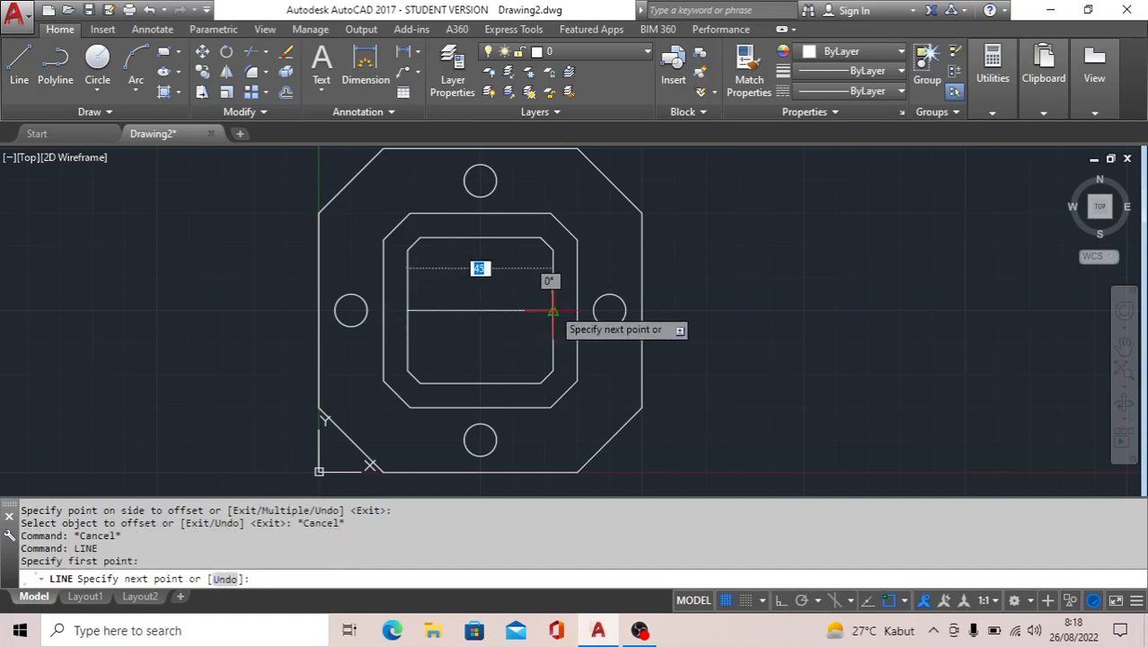
pyautogui.click(553, 311)
pyautogui.press('Escape')
# Step: Draw a circle of diameter 25 centred on the midpoint of the horizontal line in the innermost outline
pyautogui.write('c')
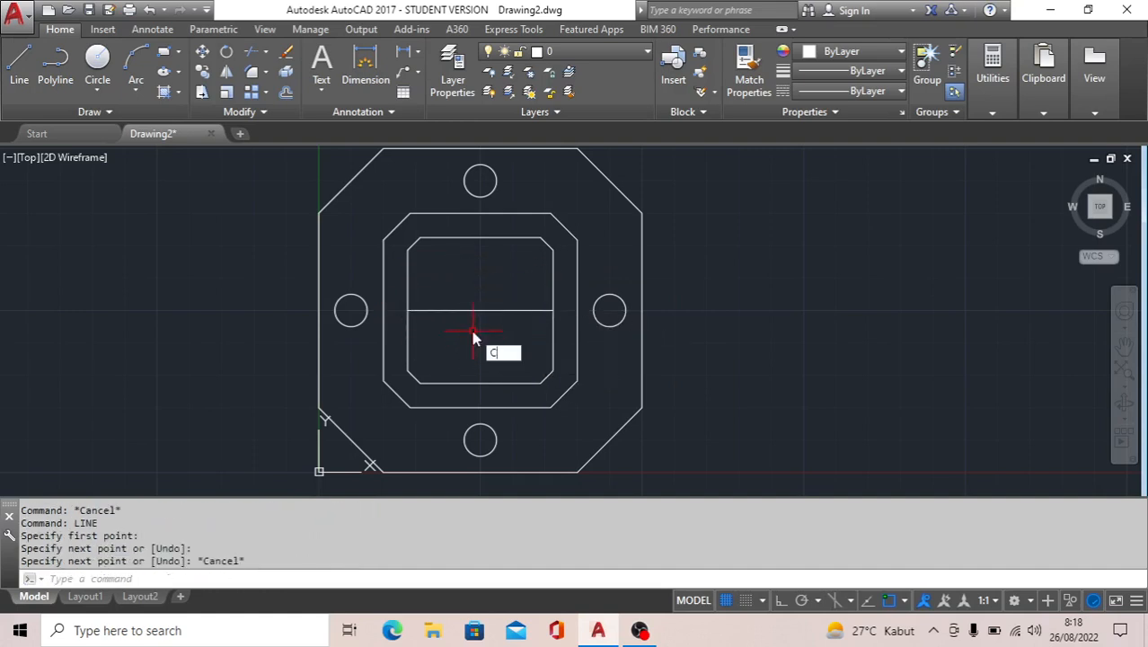
pyautogui.press('Return')
pyautogui.click(481, 311)
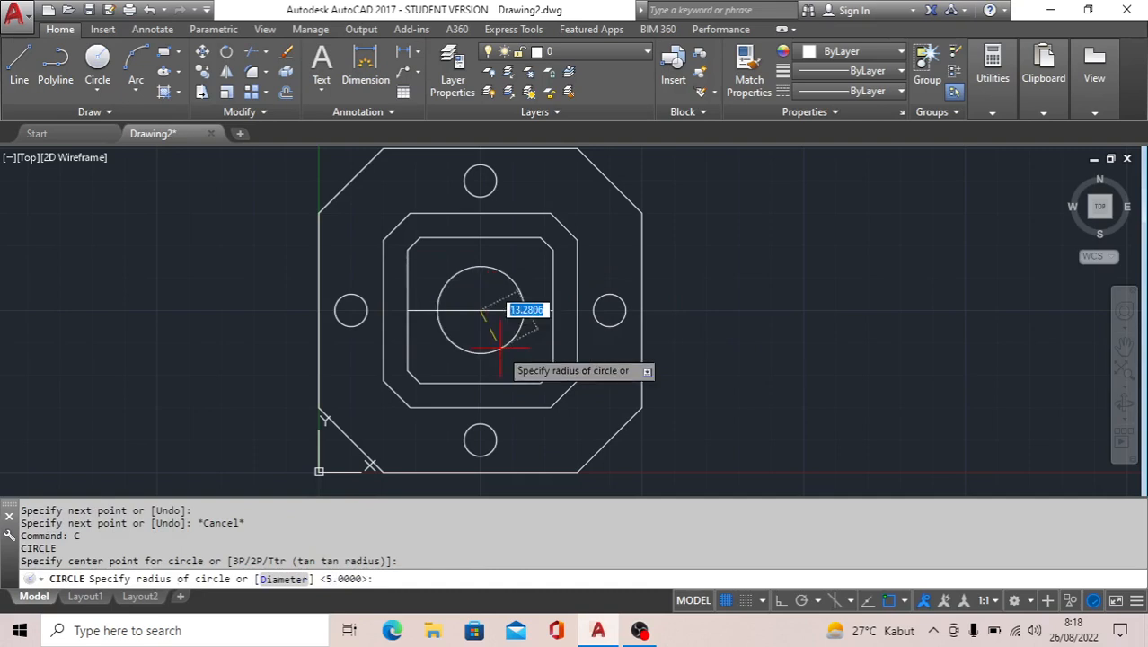
pyautogui.write('d')
pyautogui.press('Return')
pyautogui.write('25')
pyautogui.press('Return')
# Step: Delete the horizontal construction line through the central circle
pyautogui.click(488, 310)
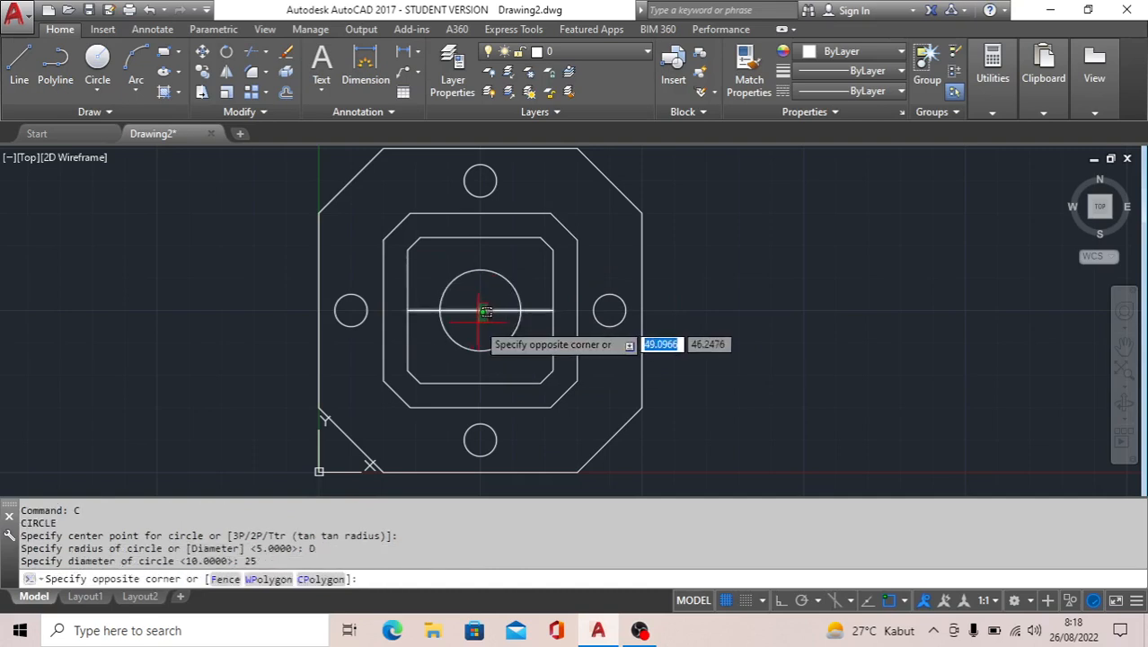
pyautogui.click(486, 313)
pyautogui.press('Delete')
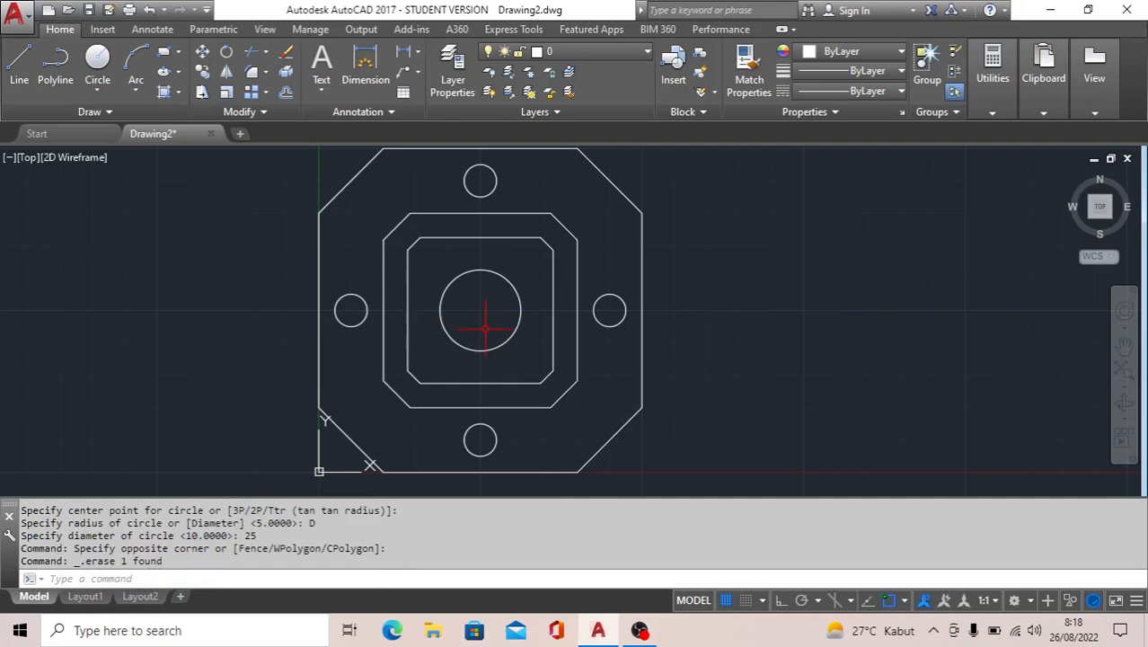
# Step: In the SE Isometric view, extrude the outer outline, innermost outline, central circle and four small circles downward by 30
pyautogui.click(1114, 225)
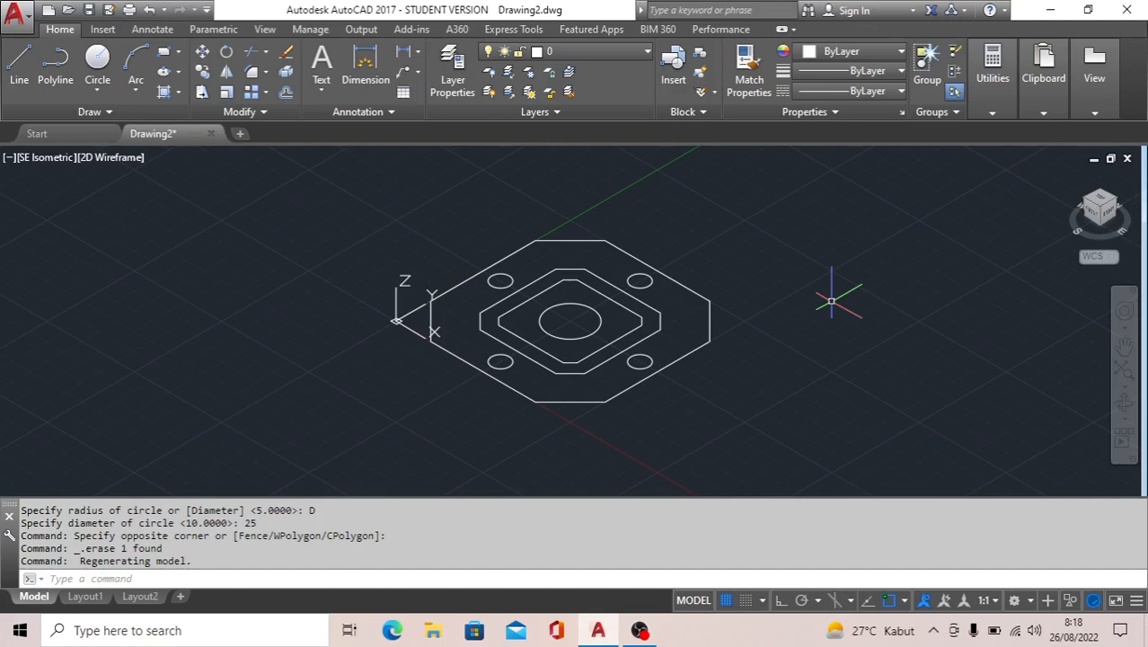
pyautogui.write('EXTRUSW')
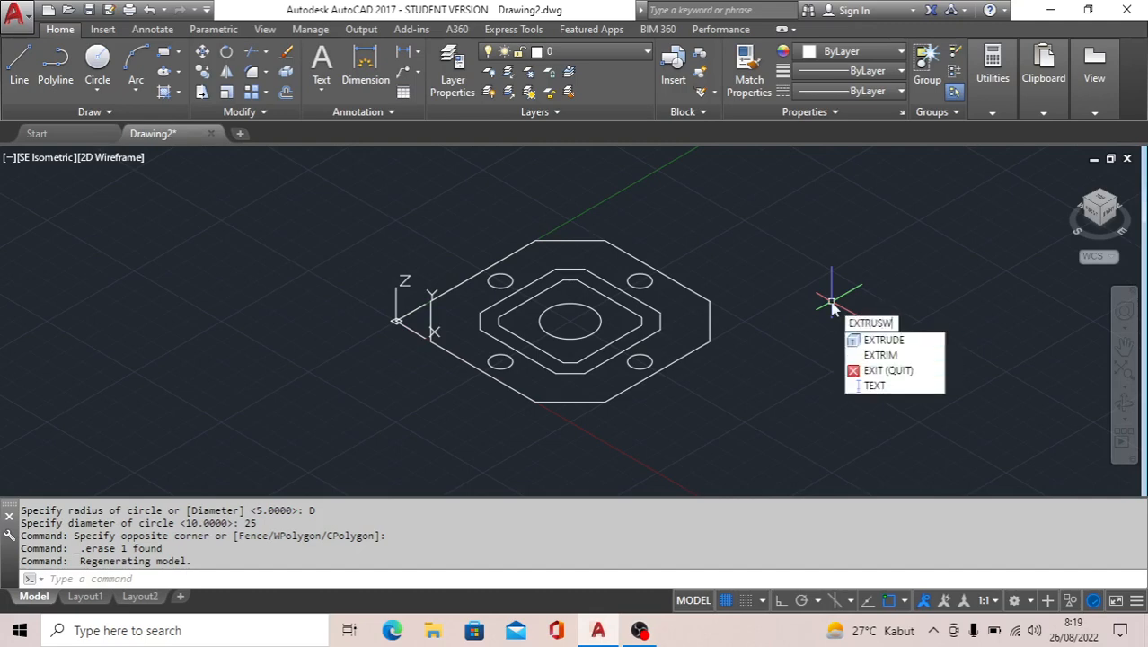
pyautogui.press('Escape')
pyautogui.write('EXTRU')
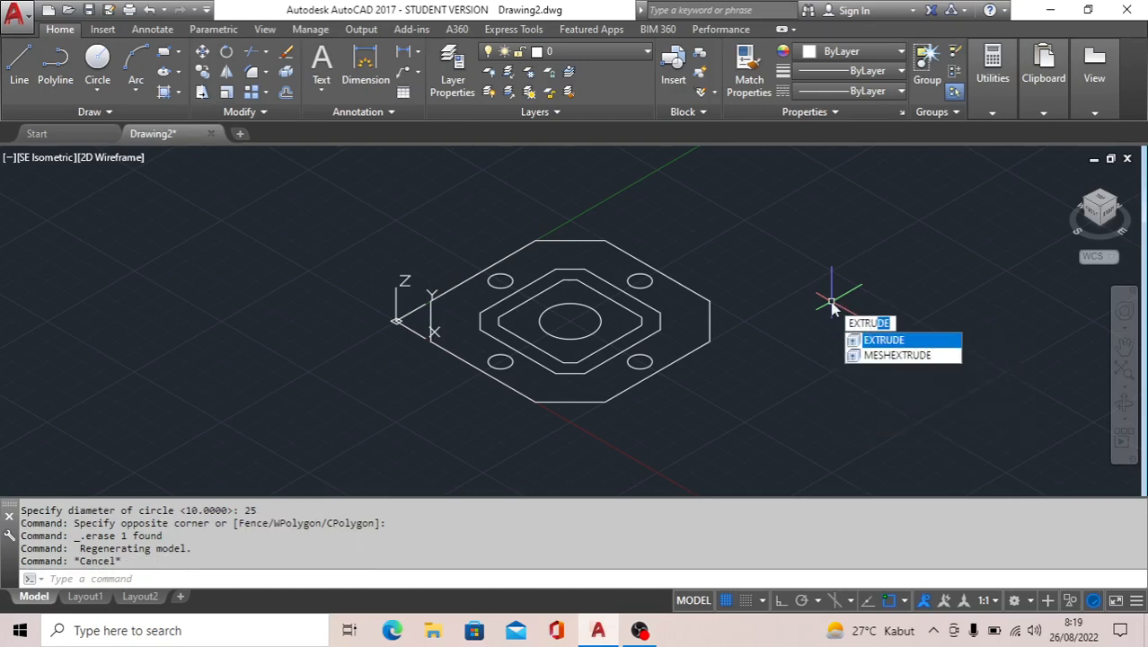
pyautogui.press('Return')
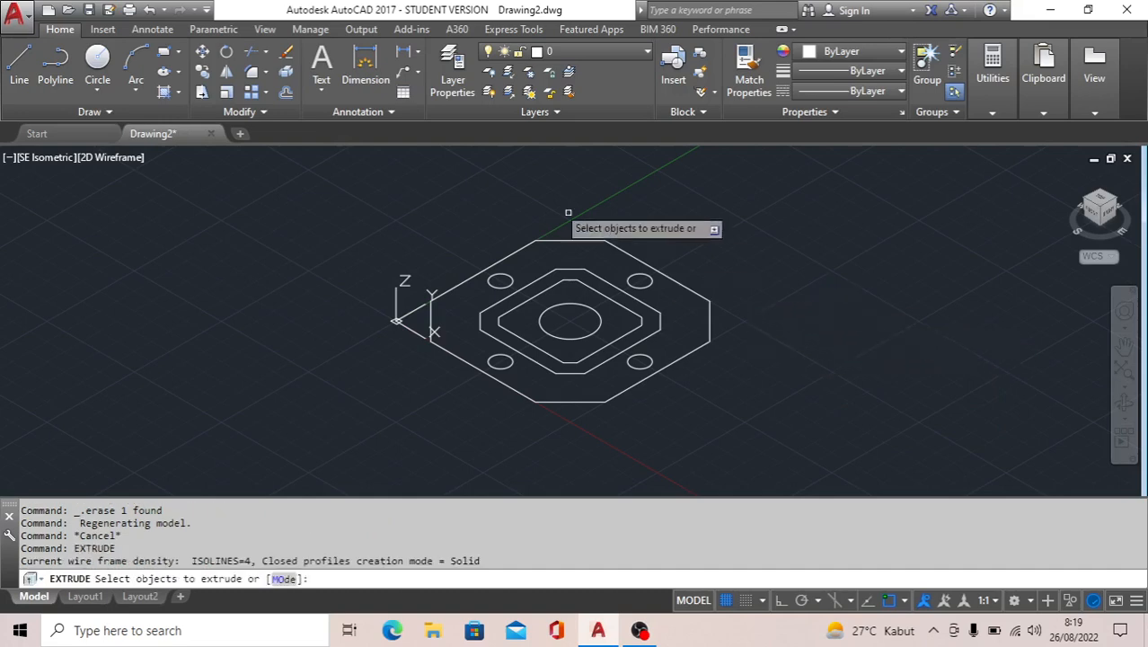
pyautogui.click(493, 252)
pyautogui.click(494, 251)
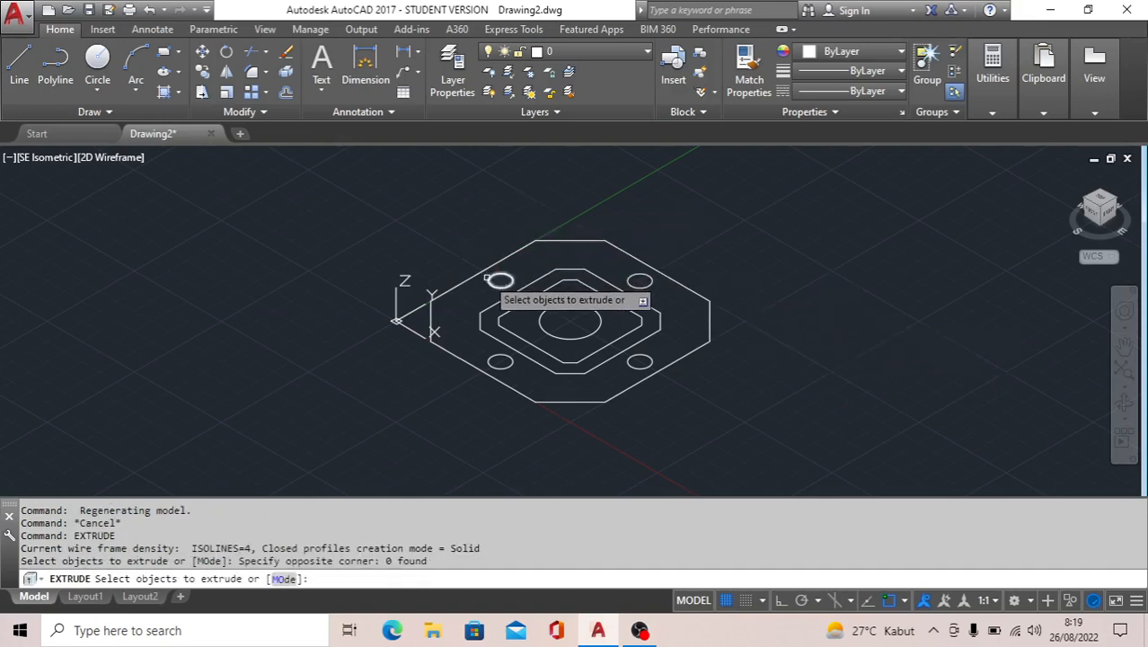
pyautogui.click(488, 280)
pyautogui.click(479, 278)
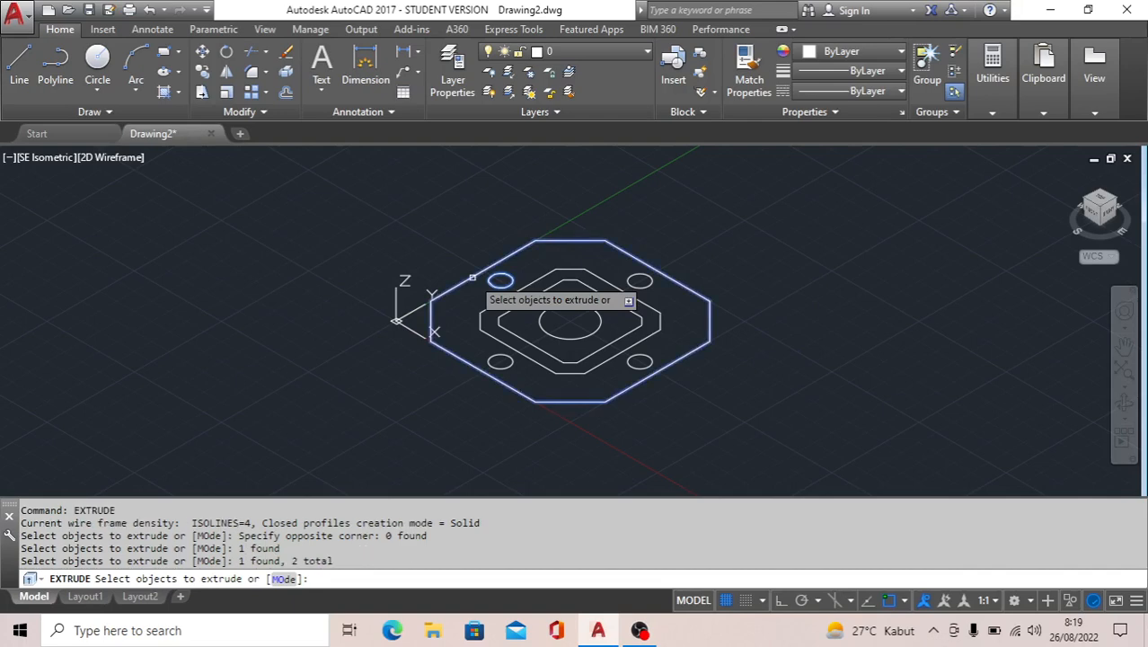
pyautogui.click(493, 361)
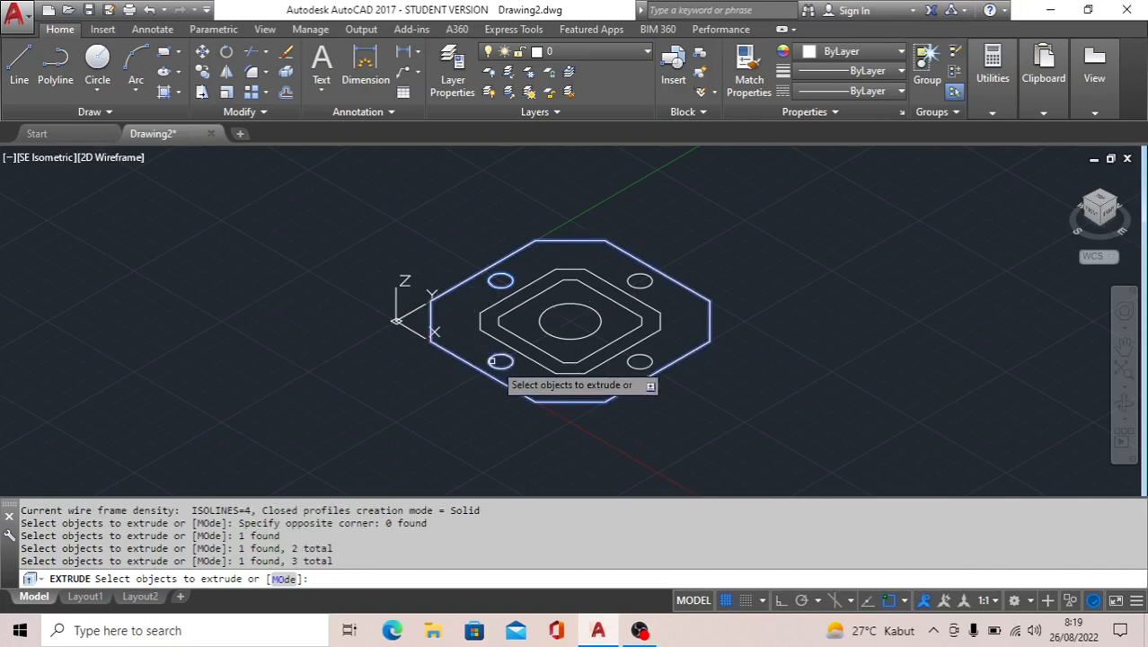
pyautogui.click(633, 362)
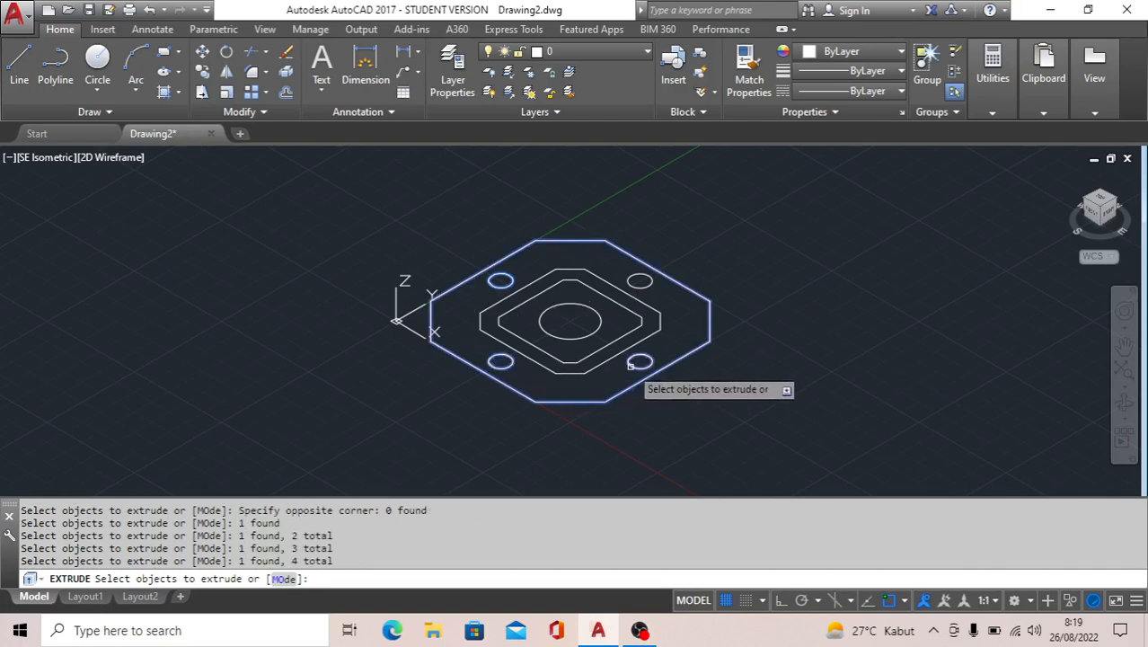
pyautogui.click(588, 335)
pyautogui.click(641, 282)
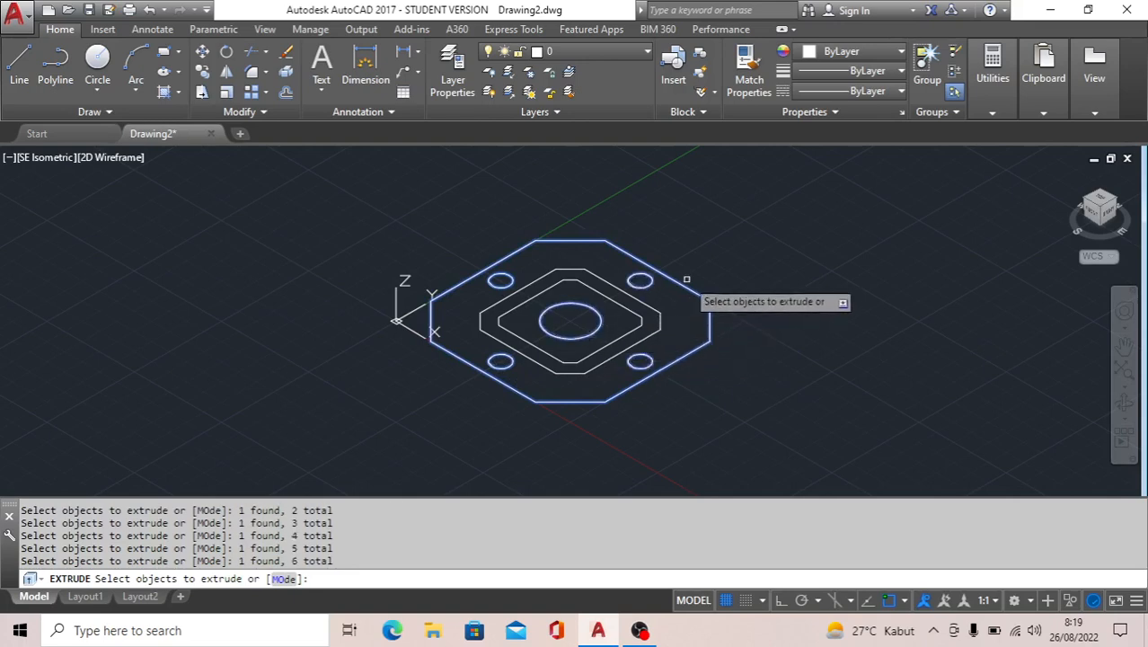
pyautogui.click(640, 323)
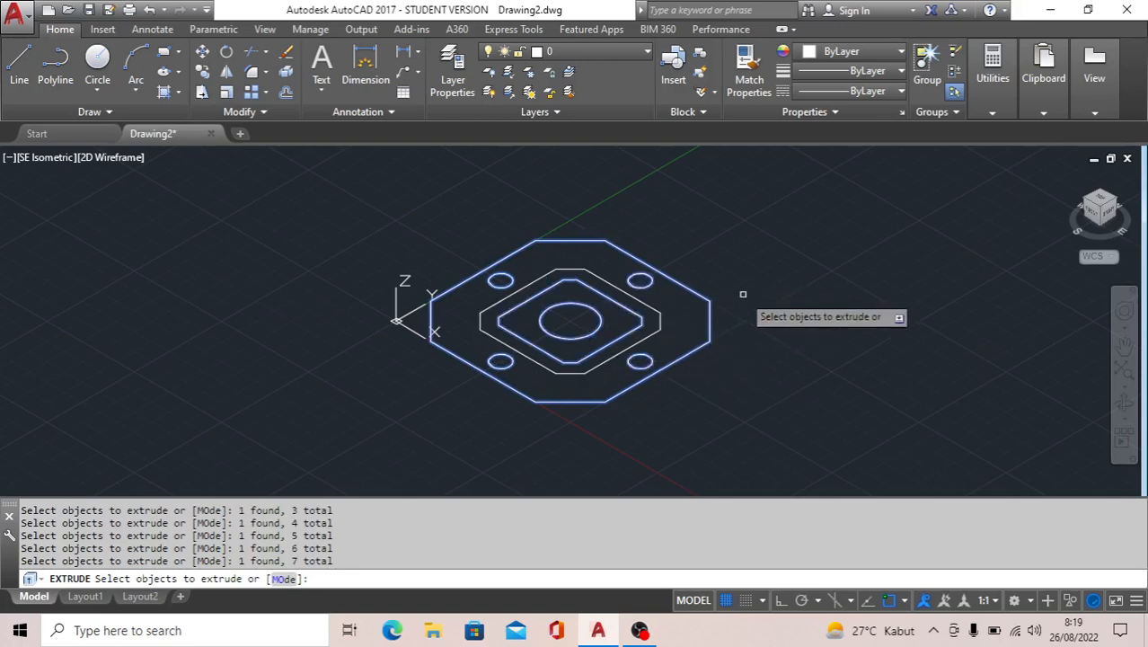
pyautogui.press('Return')
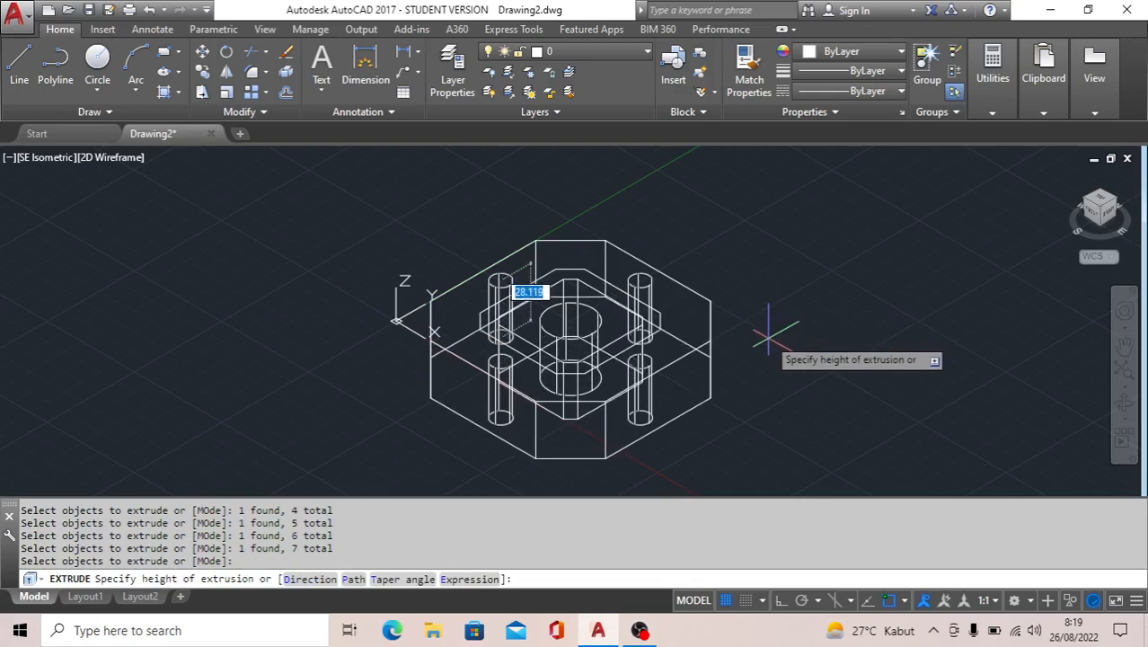
pyautogui.write('30')
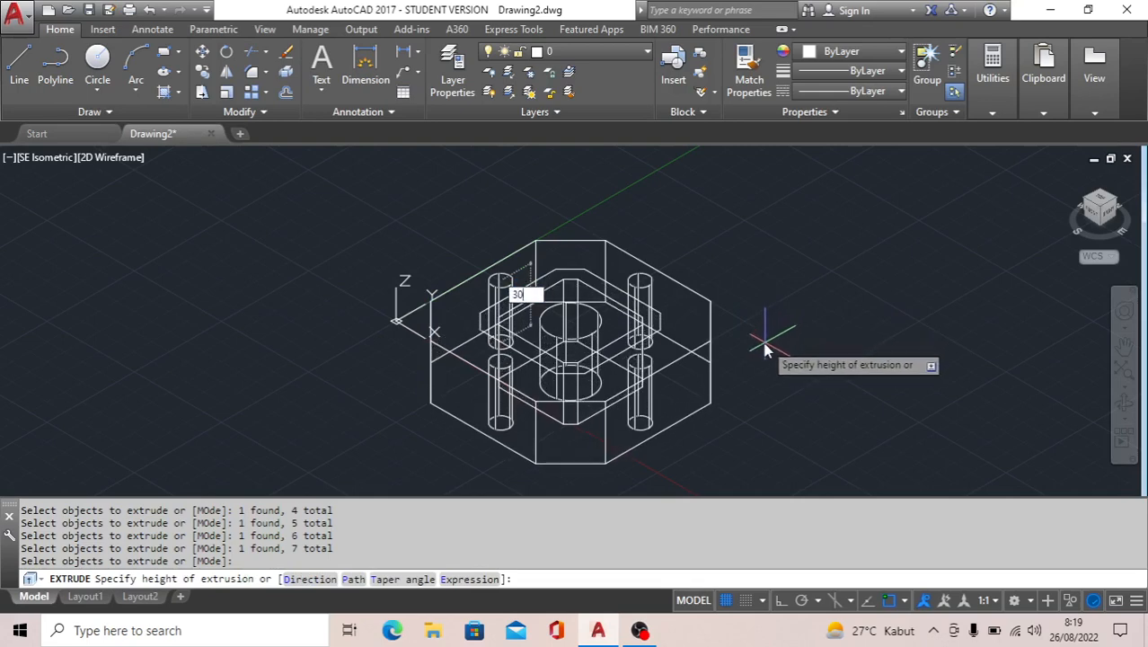
pyautogui.press('Return')
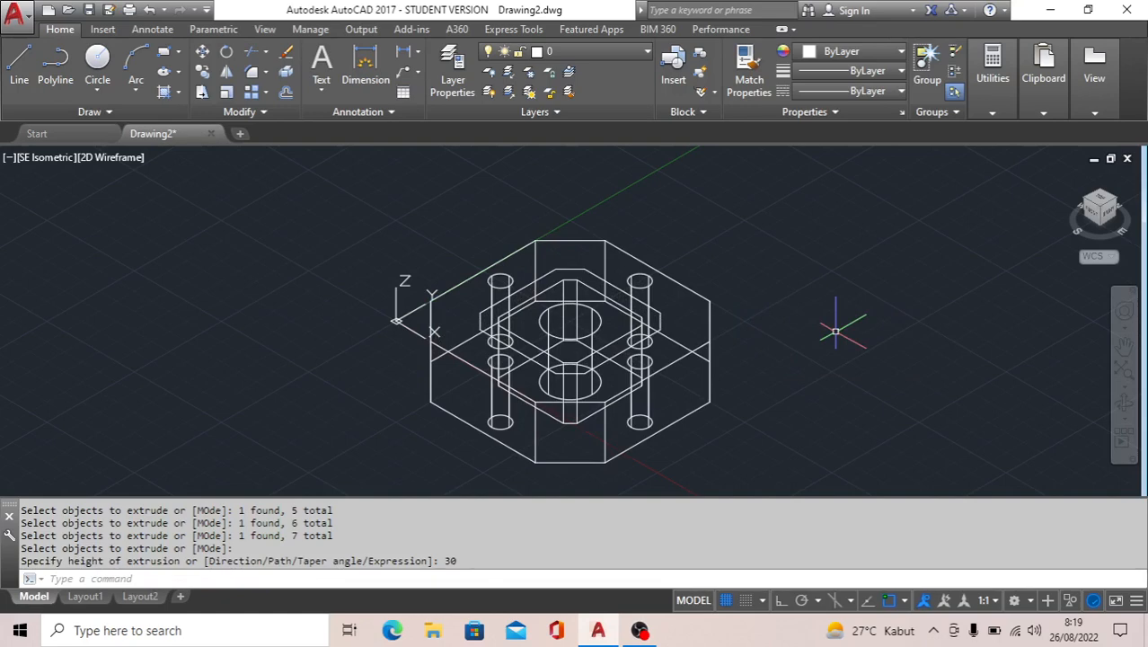
# Step: Extrude the middle offset outline downward by 7
pyautogui.press('Return')
pyautogui.click(479, 313)
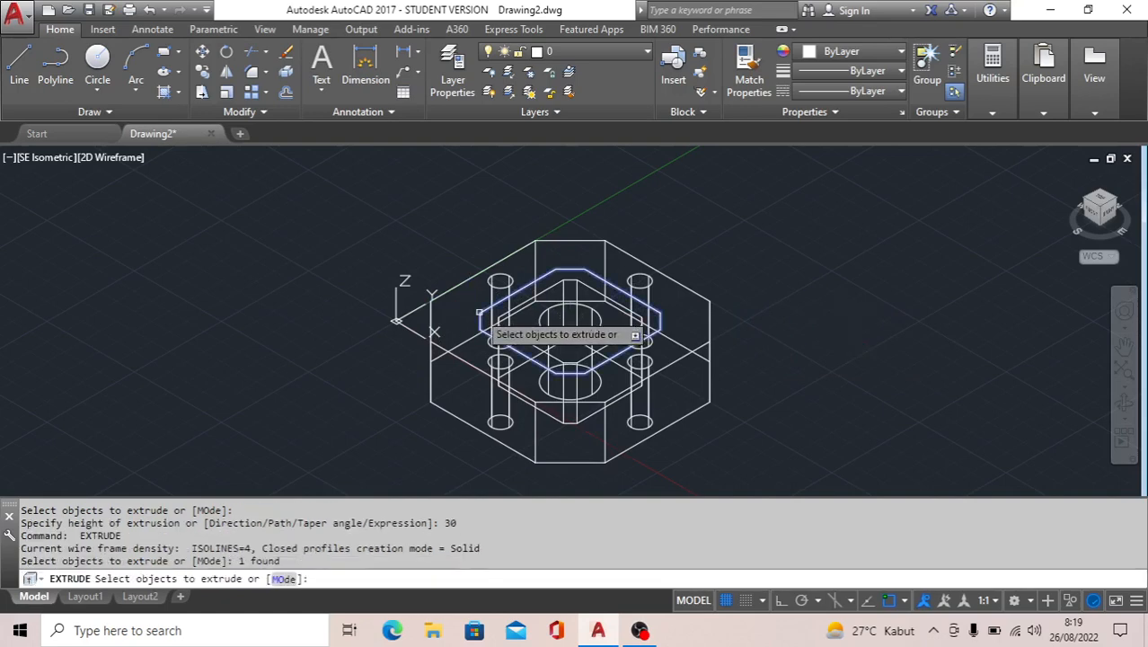
pyautogui.press('Return')
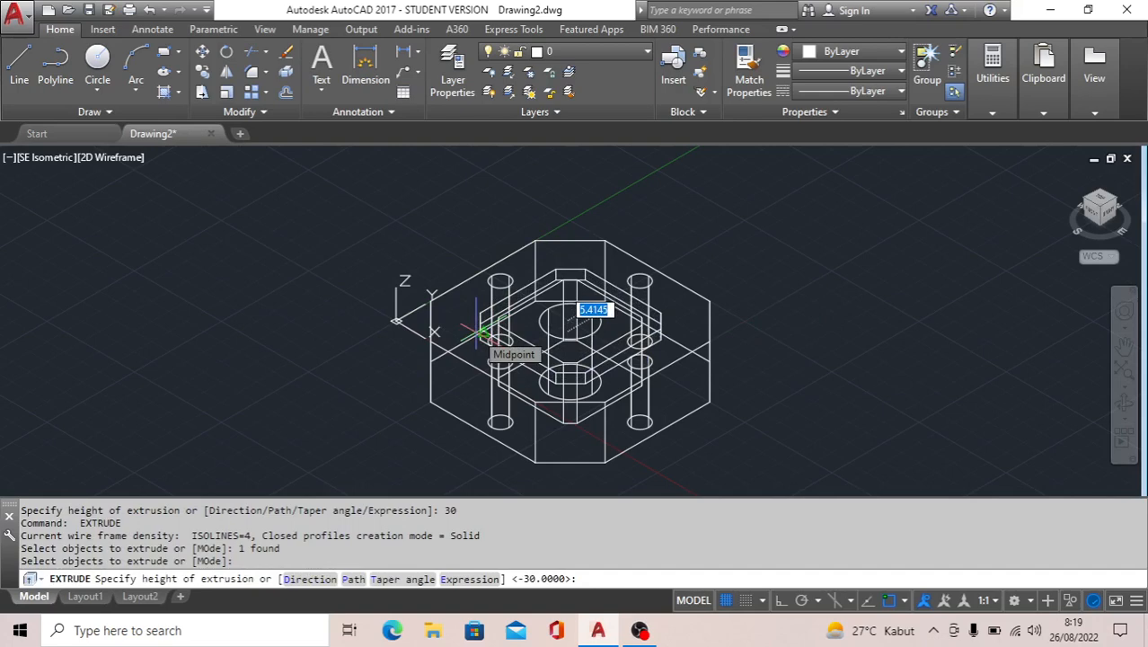
pyautogui.write('7')
pyautogui.press('Return')
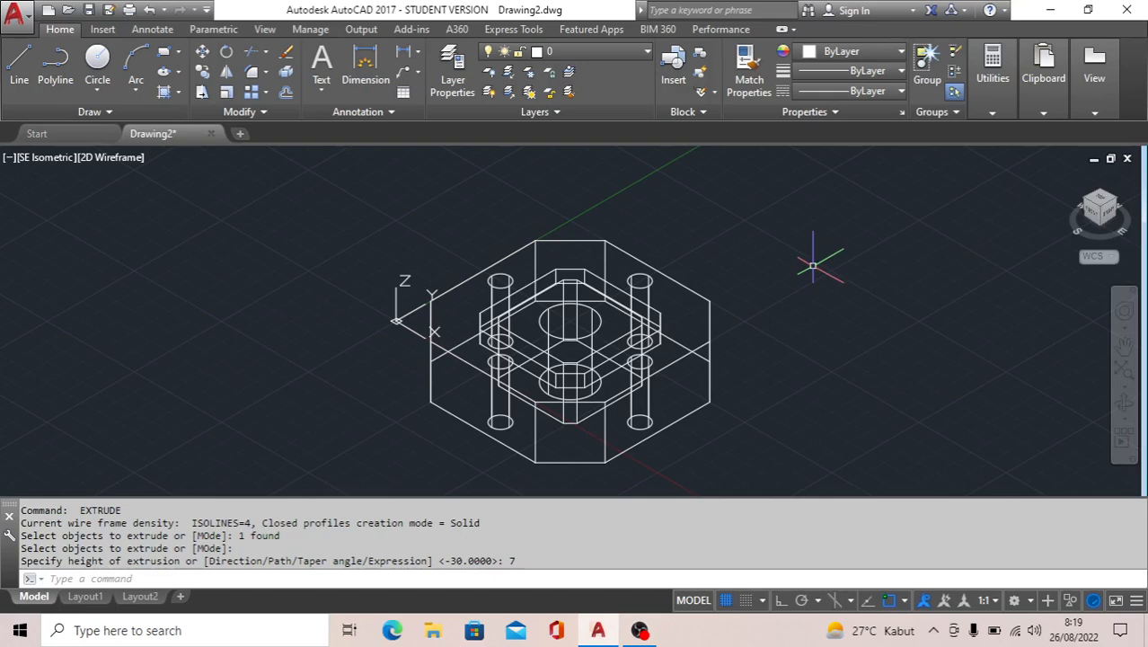
# Step: Try to subtract the 7-high middle solid from the outer and innermost solids together, and undo it
pyautogui.write('S')
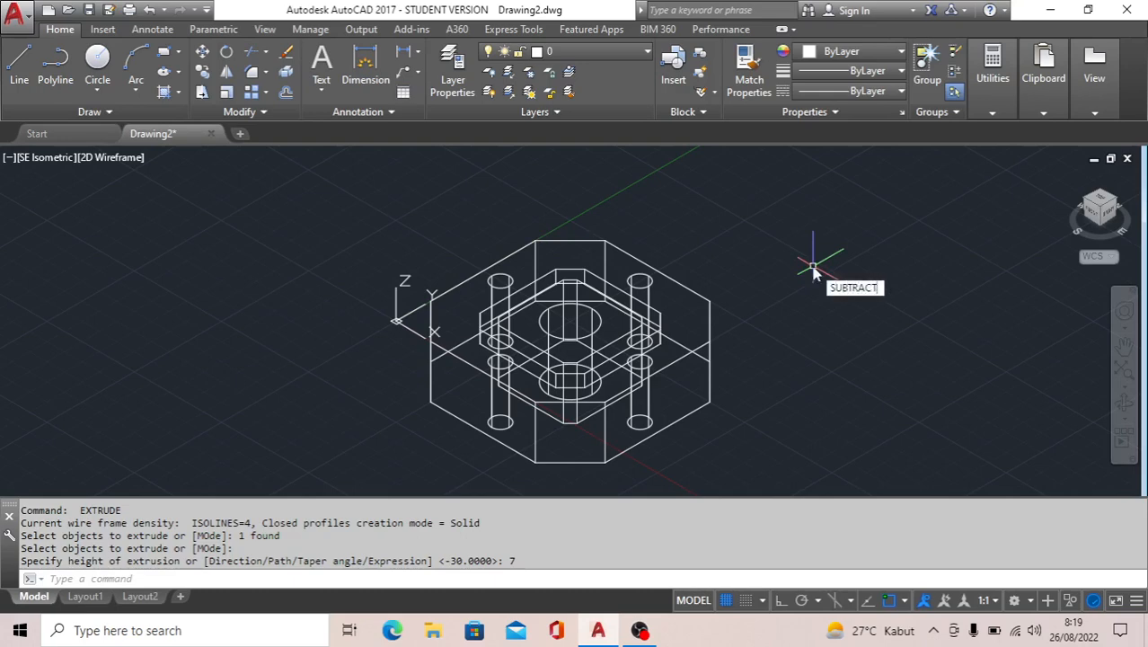
pyautogui.write('UBTRACT')
pyautogui.press('Return')
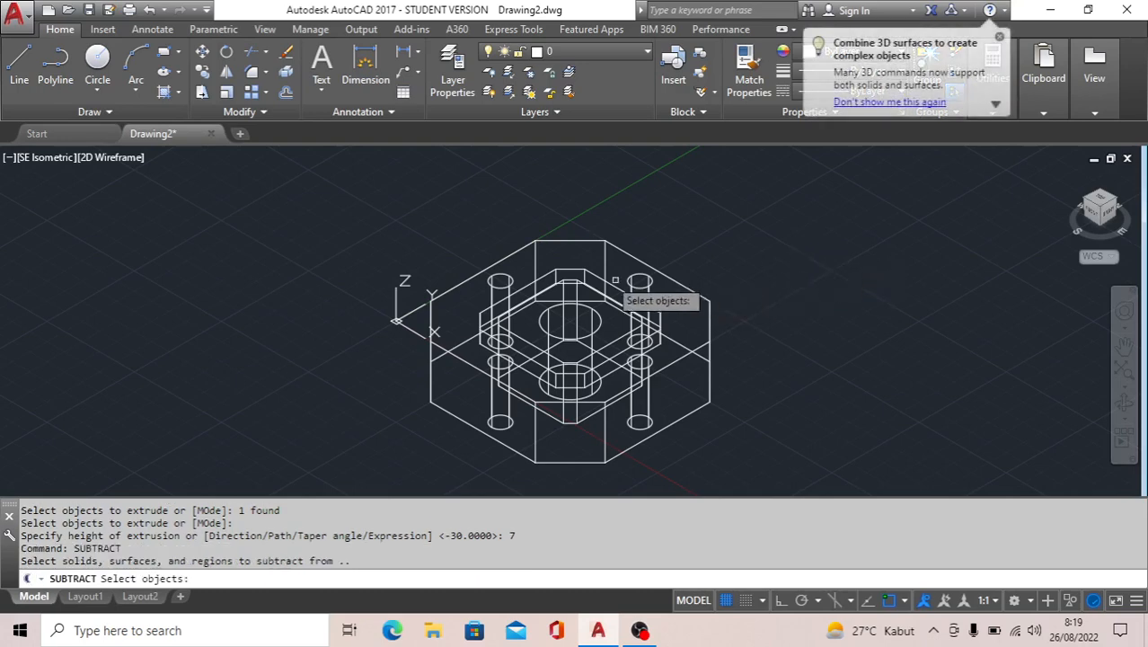
pyautogui.scroll(6, 576, 274)
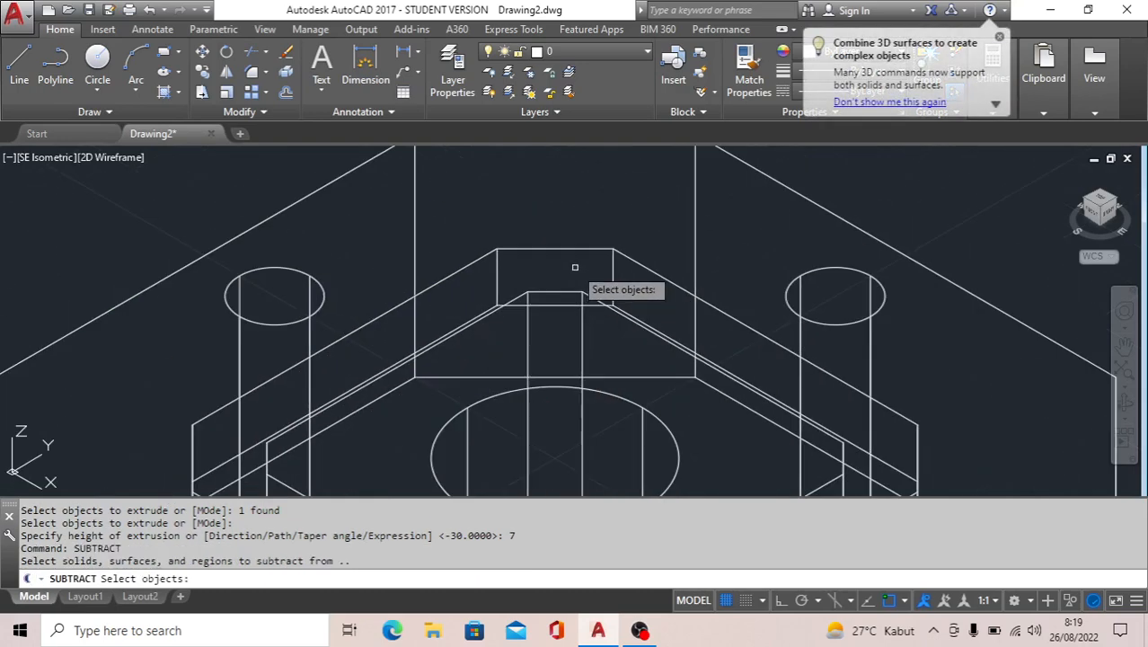
pyautogui.click(786, 187)
pyautogui.click(556, 288)
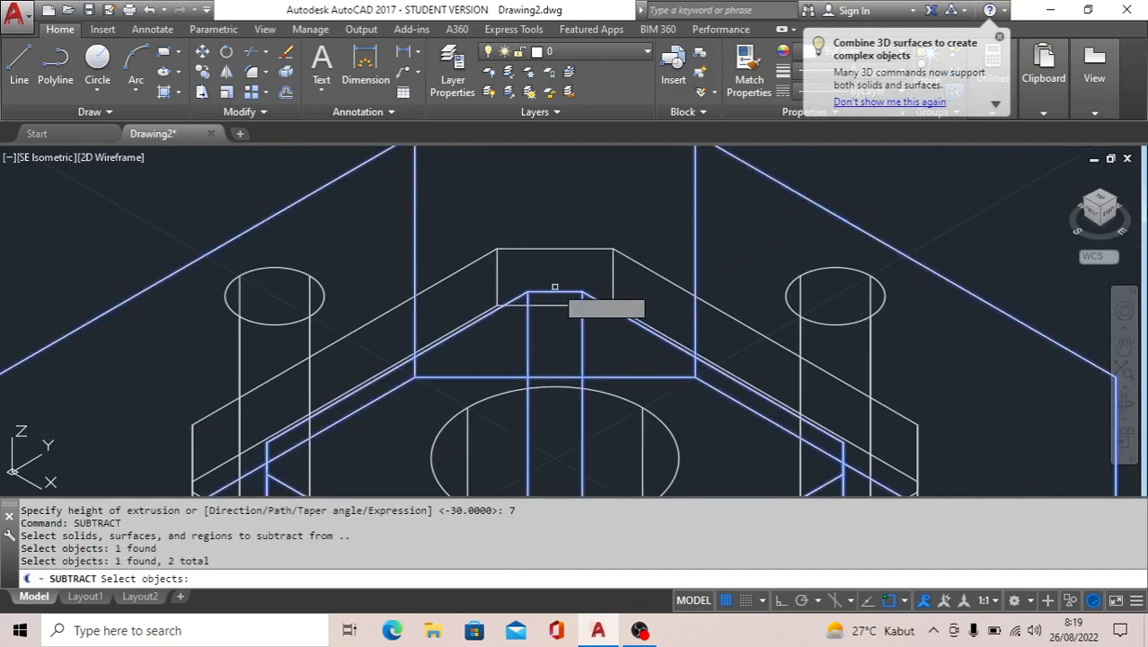
pyautogui.press('Return')
pyautogui.click(557, 249)
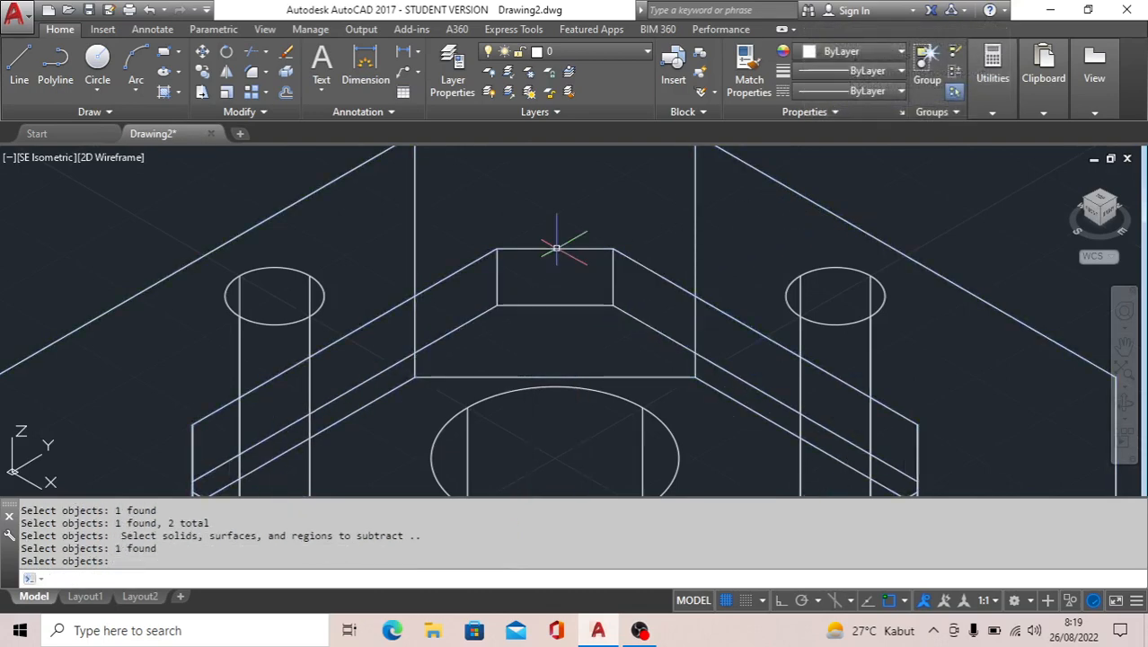
pyautogui.hotkey('ctrl', 'z')
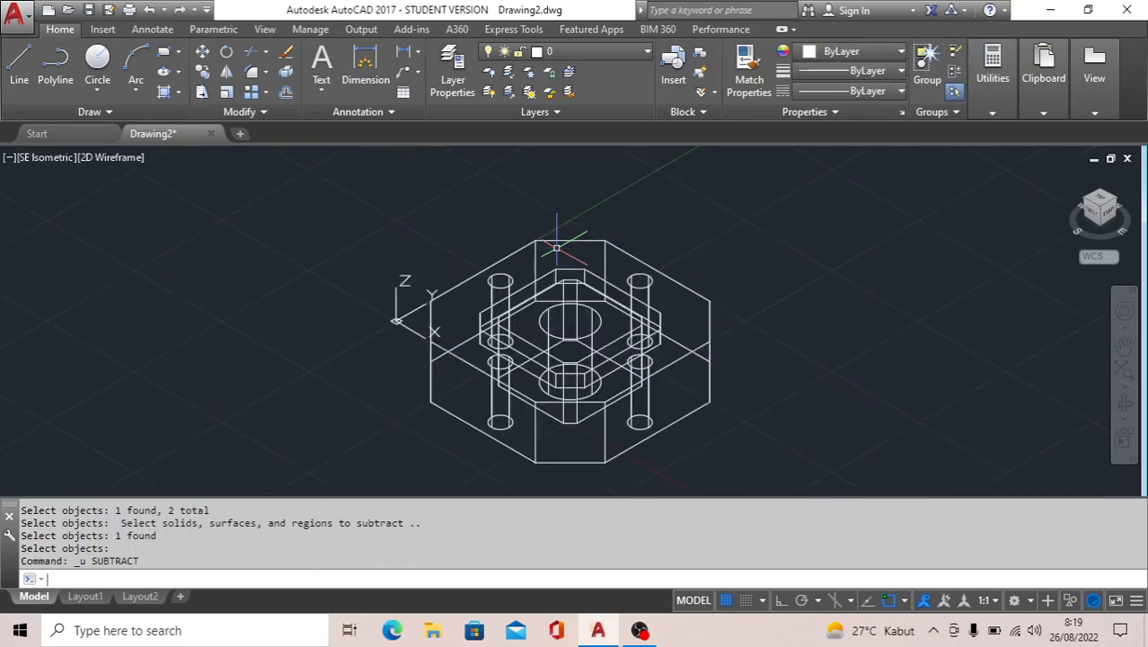
# Step: In the Top view with Ortho on, copy the middle and innermost solids about 117 units horizontally to the right of the plate
pyautogui.scroll(3, 556, 249)
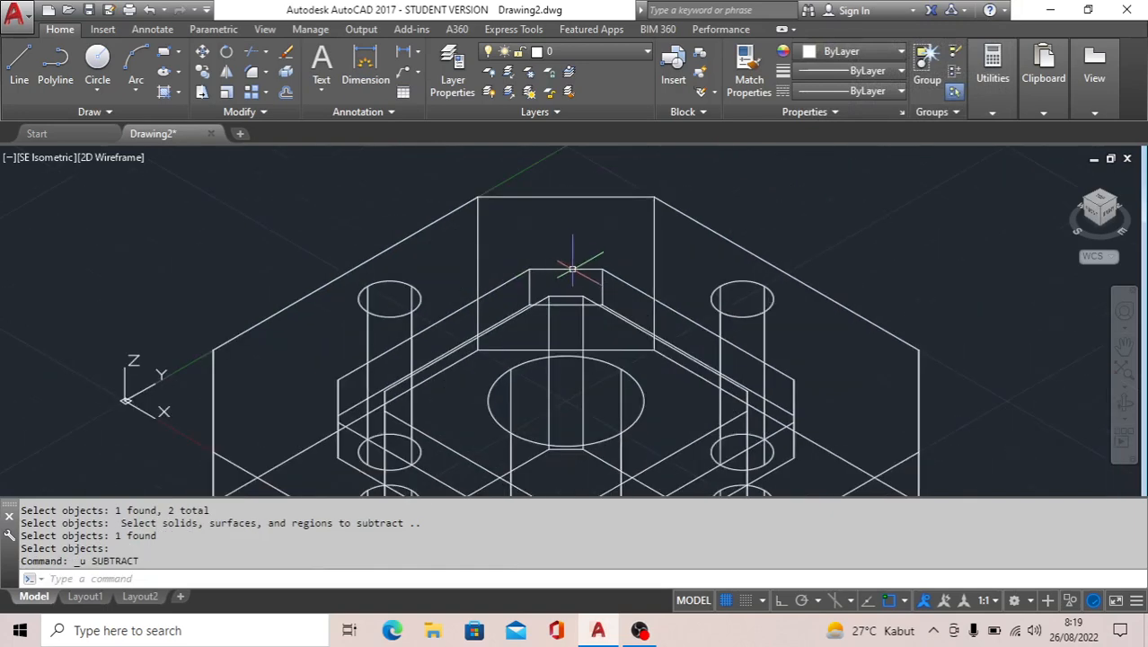
pyautogui.click(1099, 203)
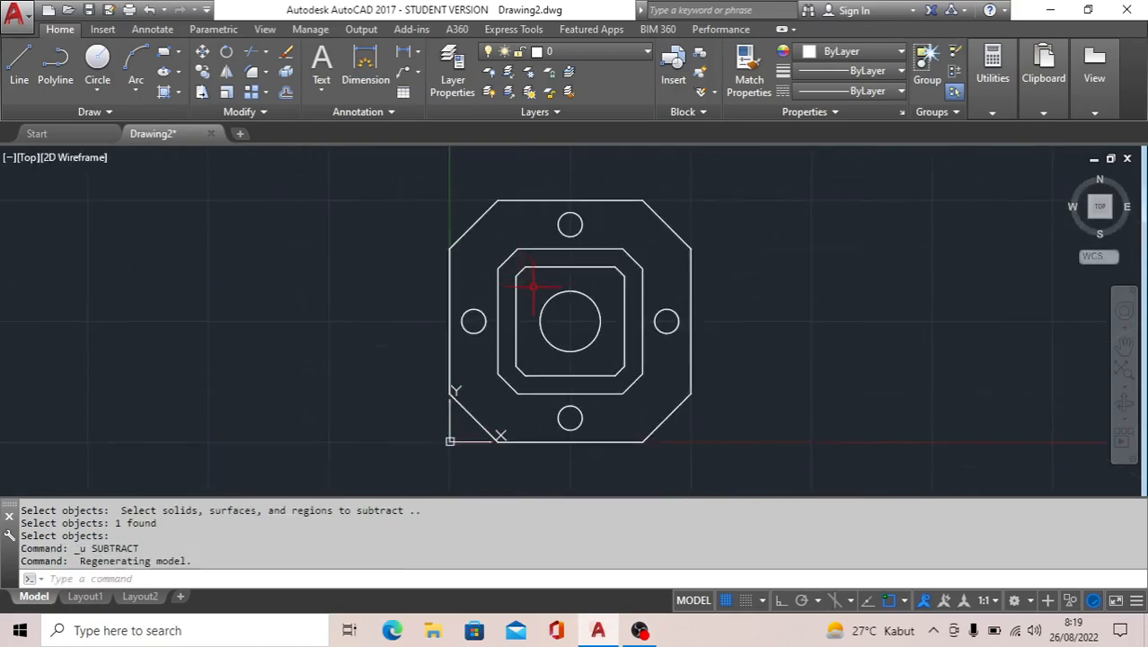
pyautogui.click(533, 286)
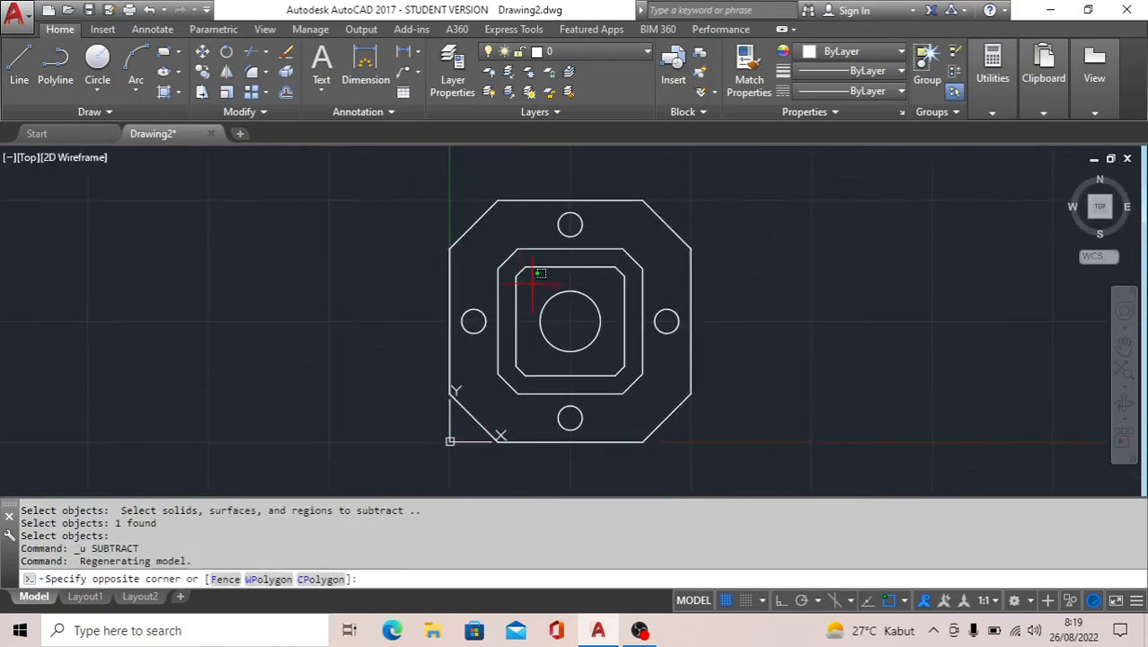
pyautogui.click(490, 243)
pyautogui.write('c')
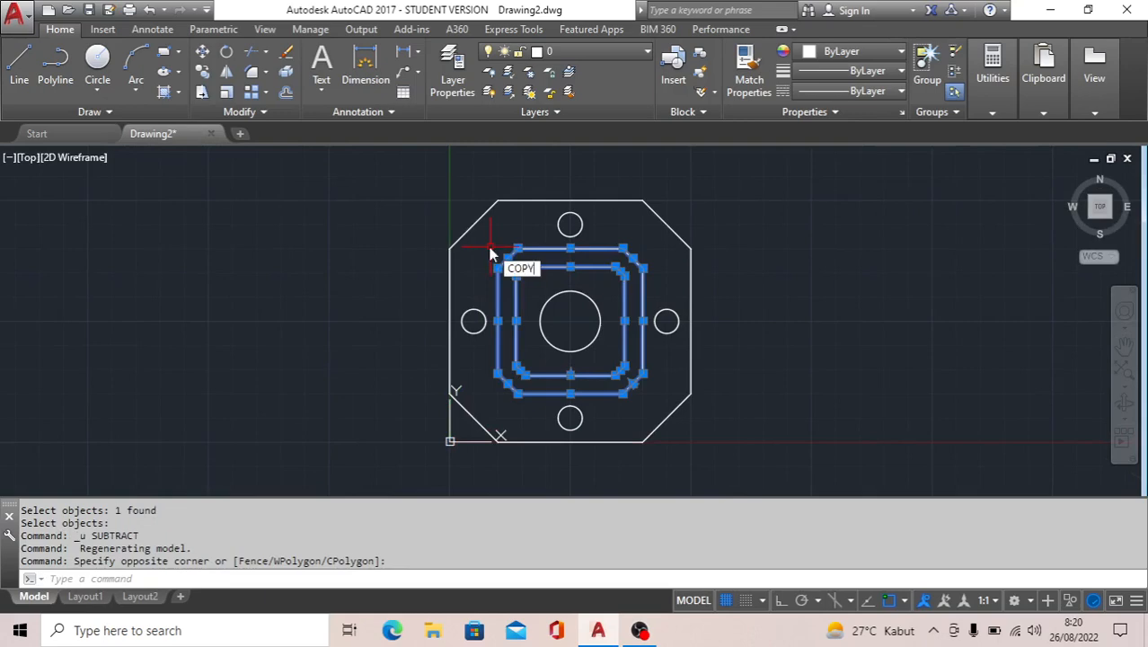
pyautogui.press('Return')
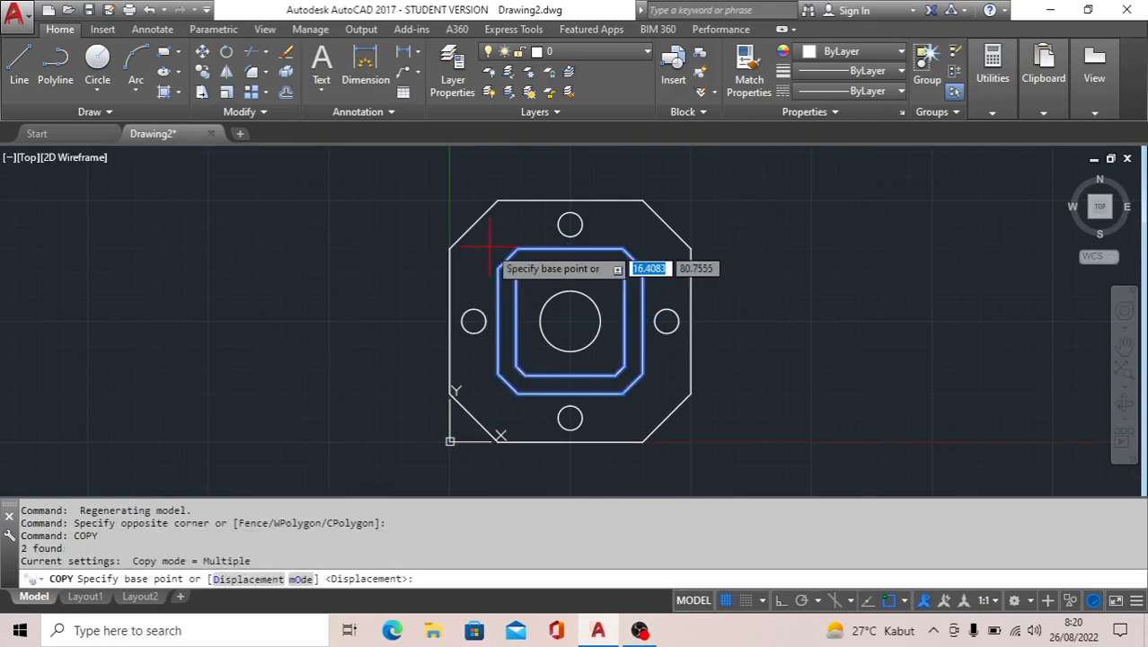
pyautogui.click(569, 320)
pyautogui.press('F8')
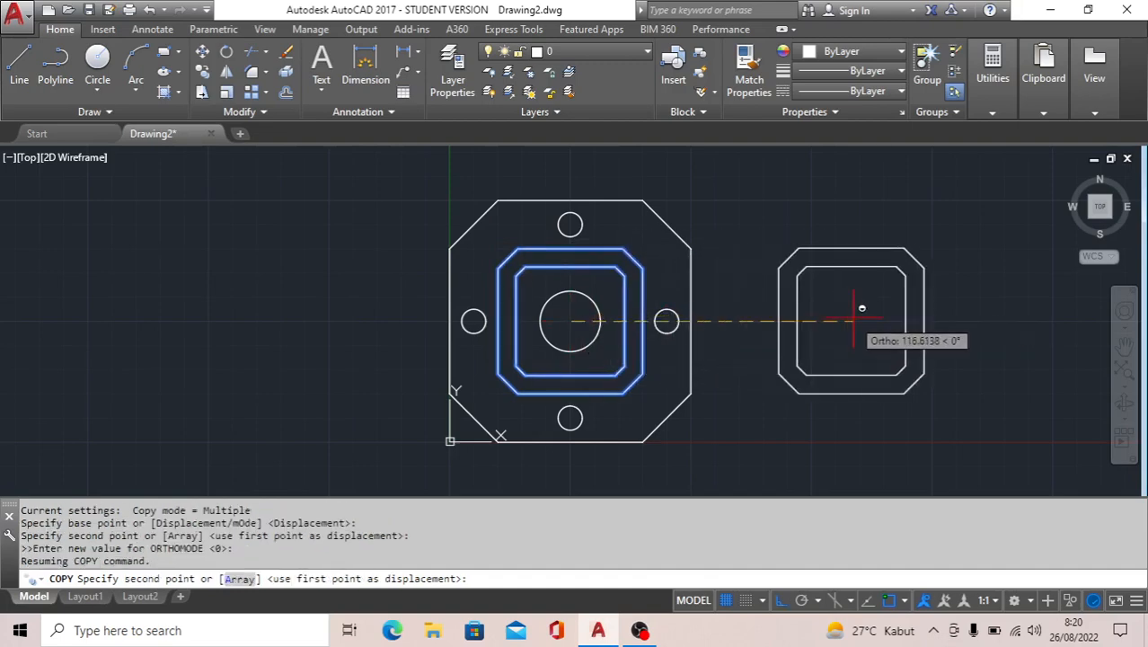
pyautogui.click(852, 315)
pyautogui.press('Escape')
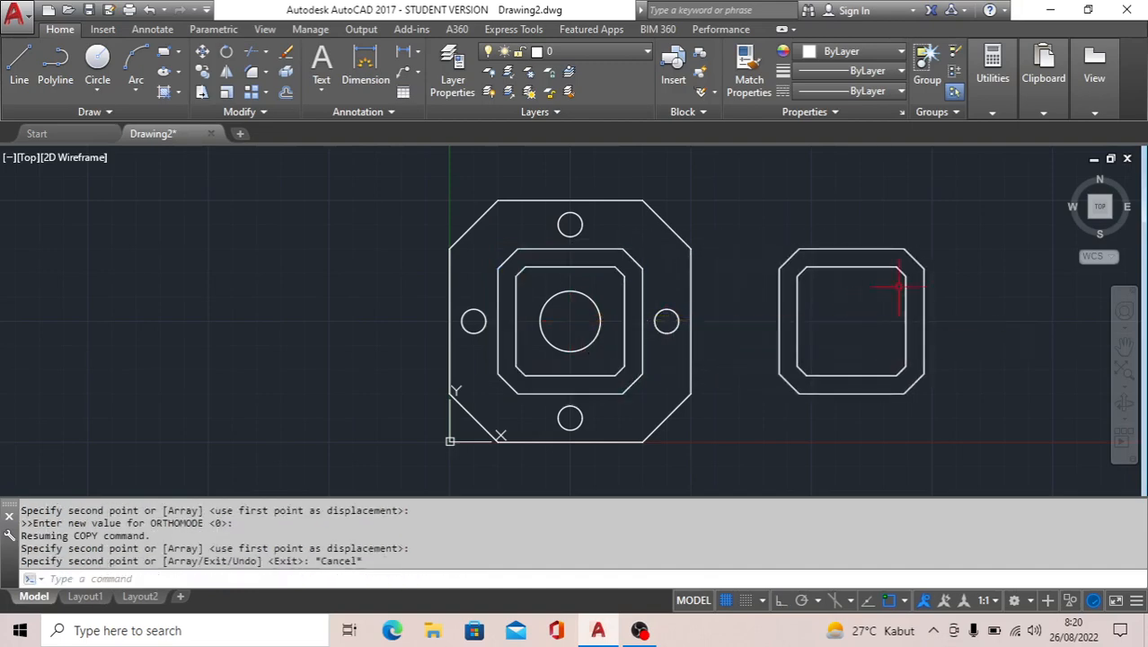
# Step: In the SE Isometric view, delete the original innermost solid inside the plate, keeping its copy beside the plate
pyautogui.click(1115, 232)
pyautogui.scroll(5, 508, 238)
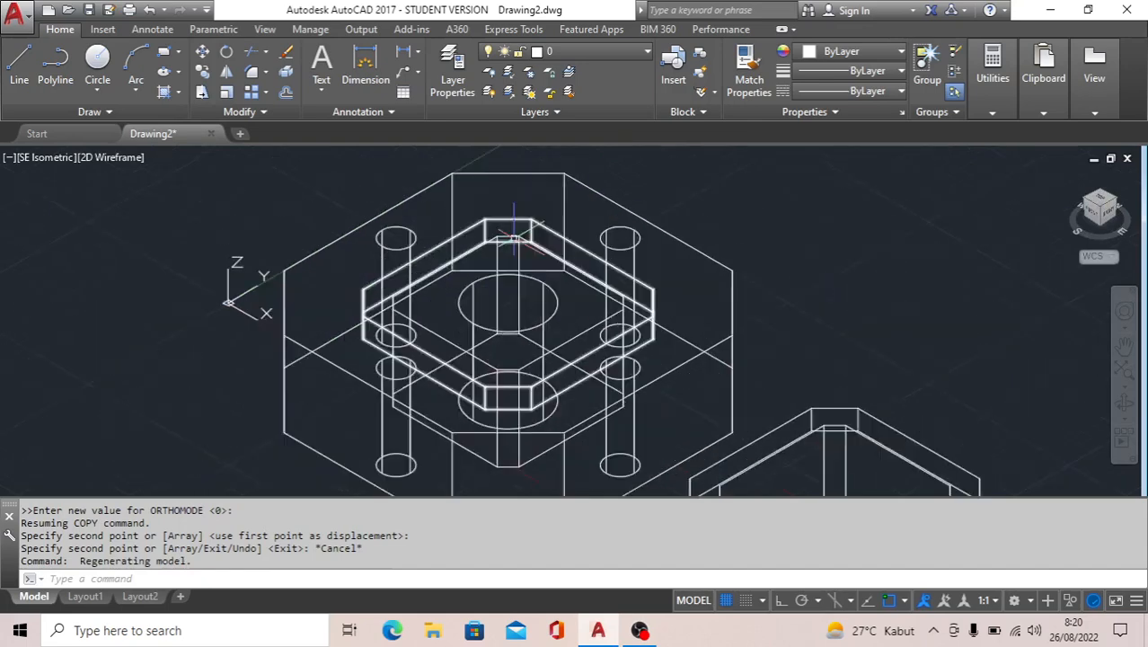
pyautogui.click(501, 236)
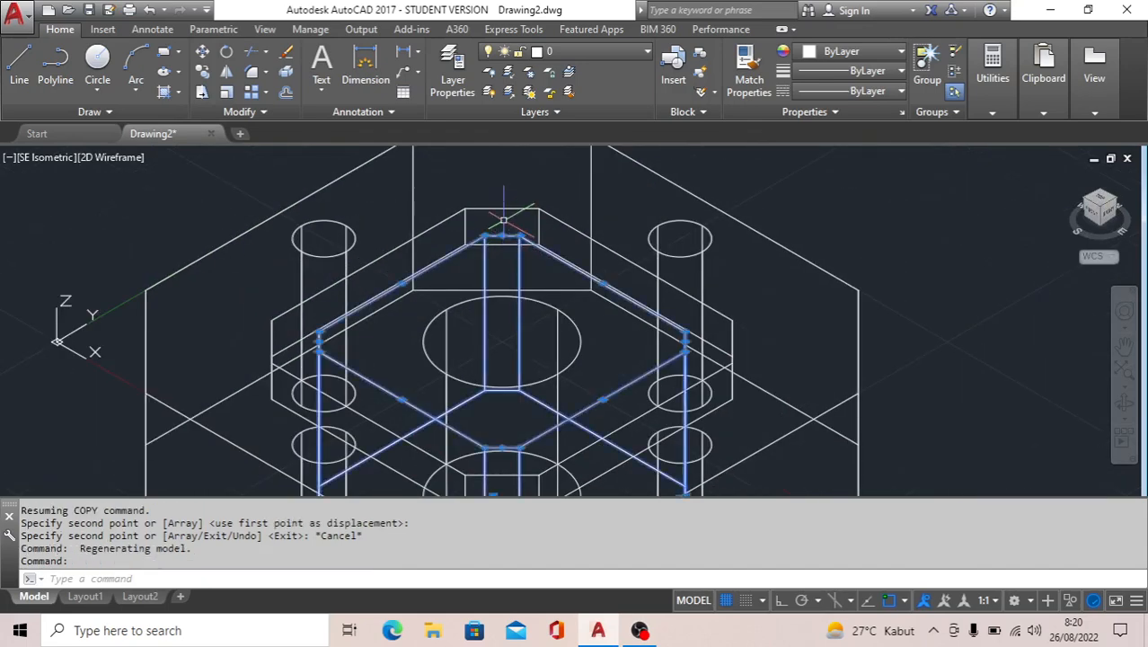
pyautogui.press('Delete')
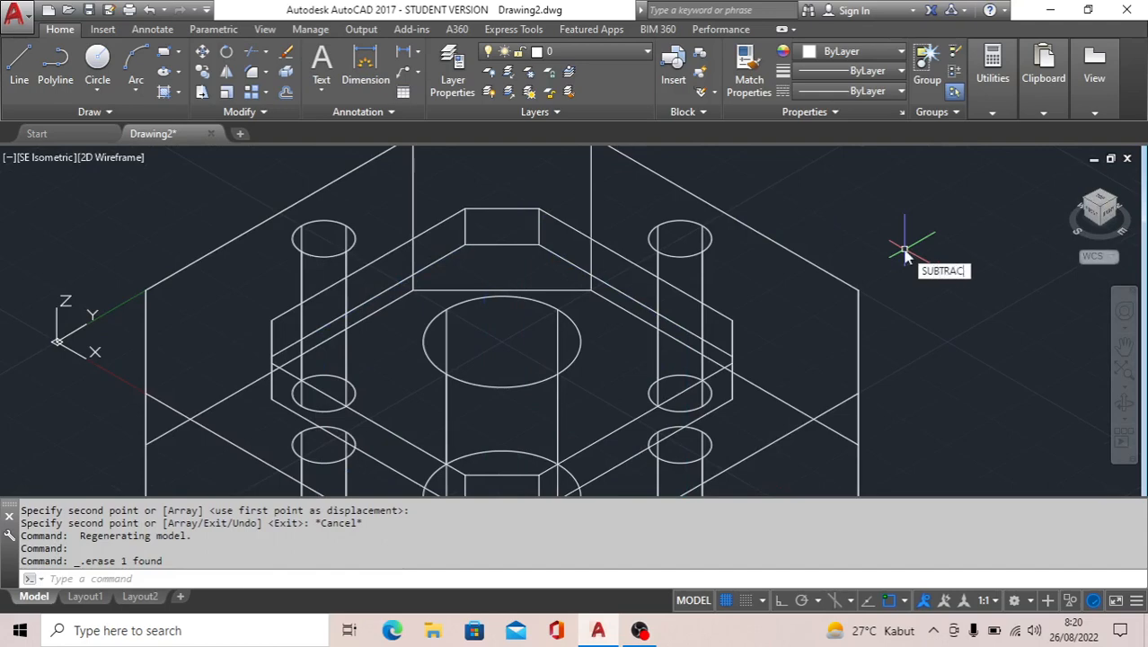
# Step: Subtract the four small cylinders and the 7-high middle solid from the outer chamfered plate
pyautogui.press('Return')
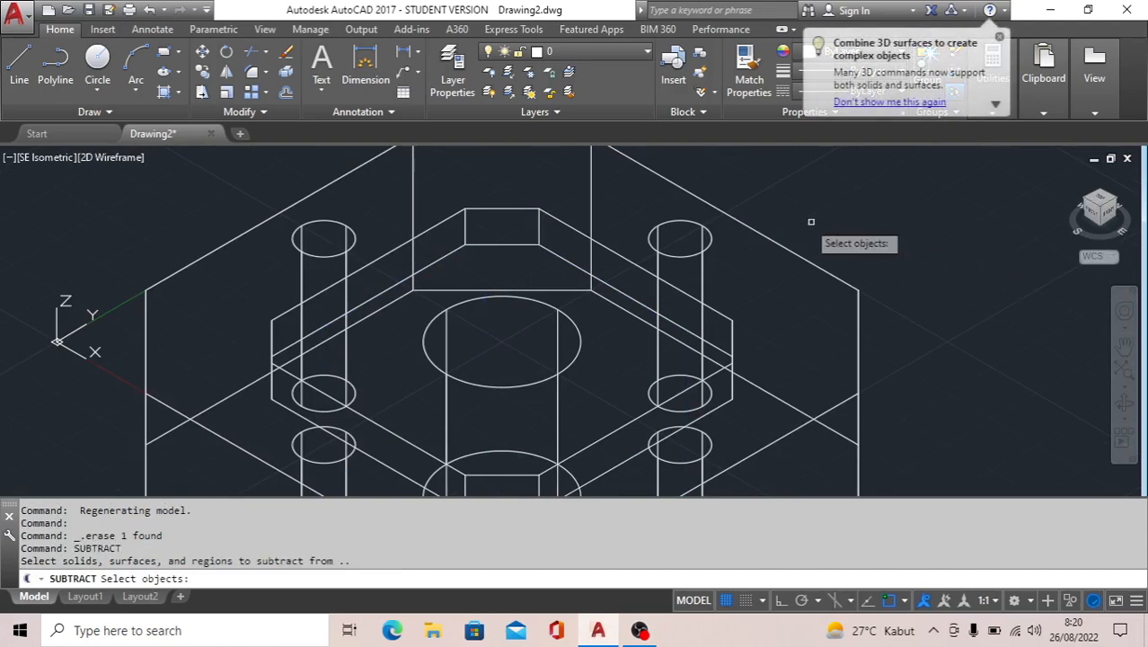
pyautogui.scroll(-2, 808, 213)
pyautogui.click(809, 213)
pyautogui.click(795, 266)
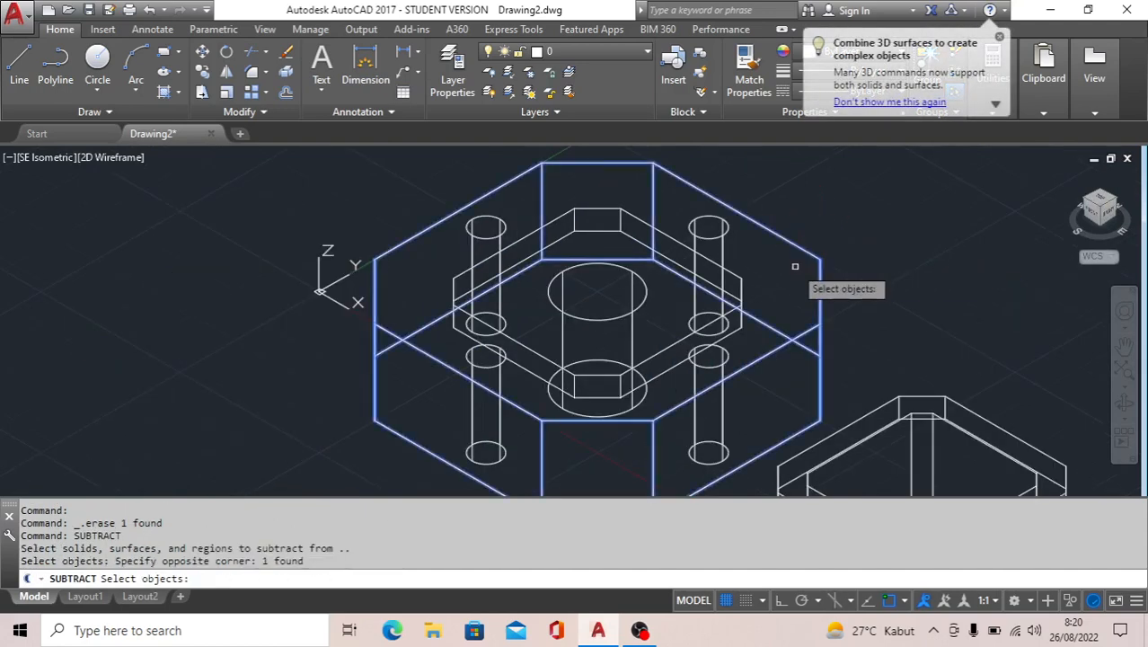
pyautogui.press('Return')
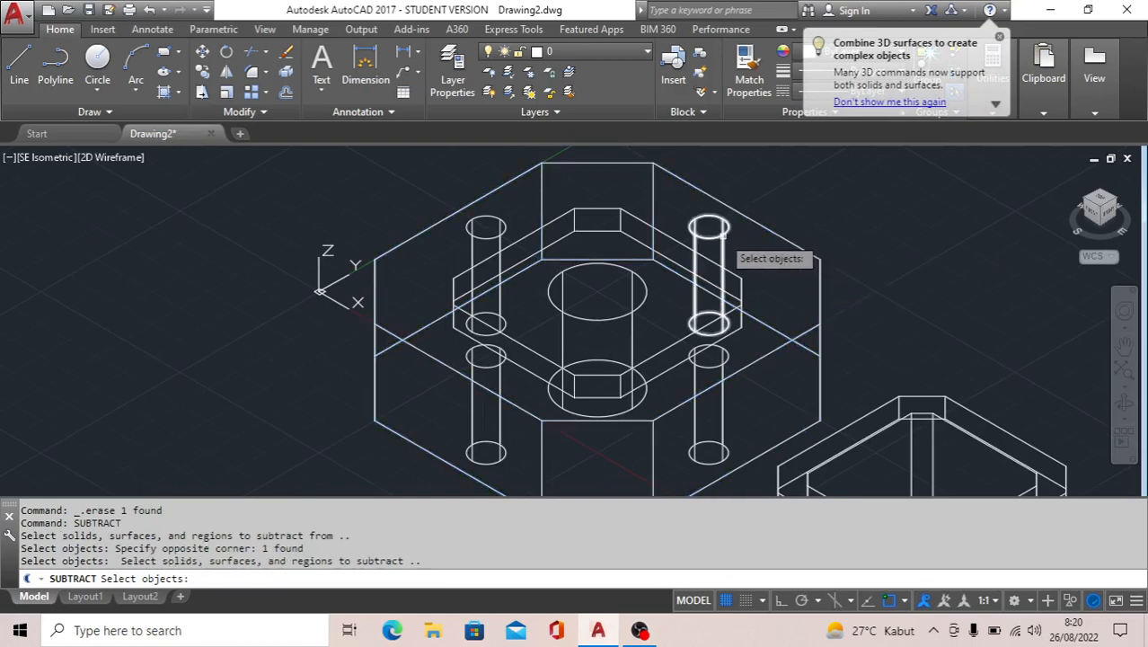
pyautogui.click(733, 241)
pyautogui.click(735, 277)
pyautogui.click(709, 353)
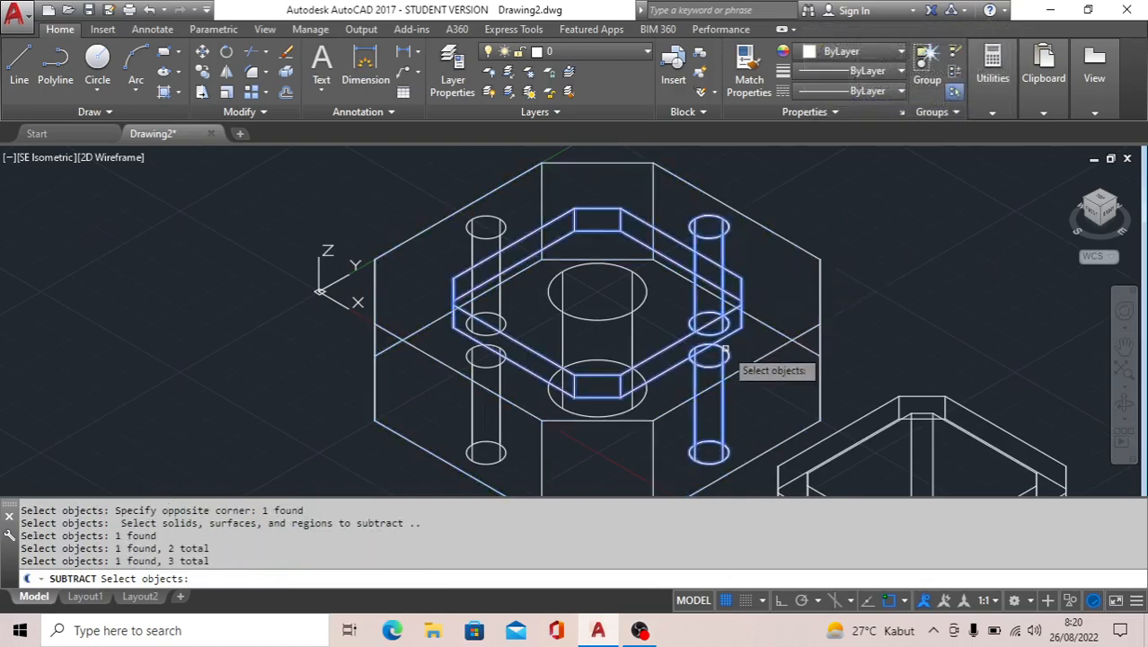
pyautogui.click(499, 369)
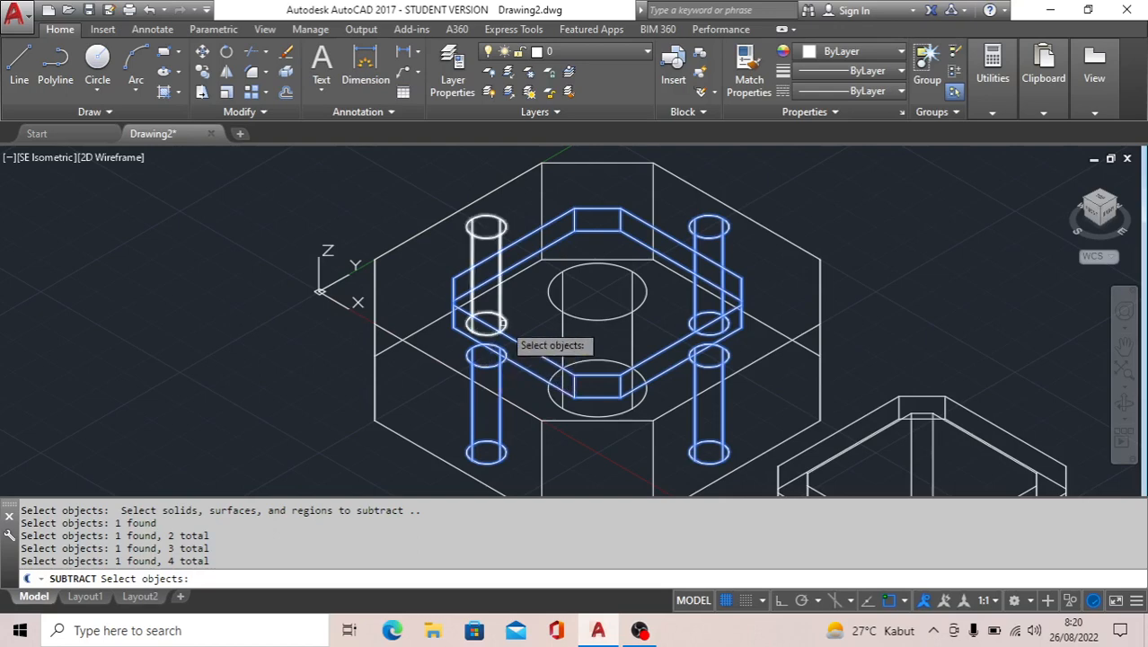
pyautogui.click(503, 324)
pyautogui.press('Return')
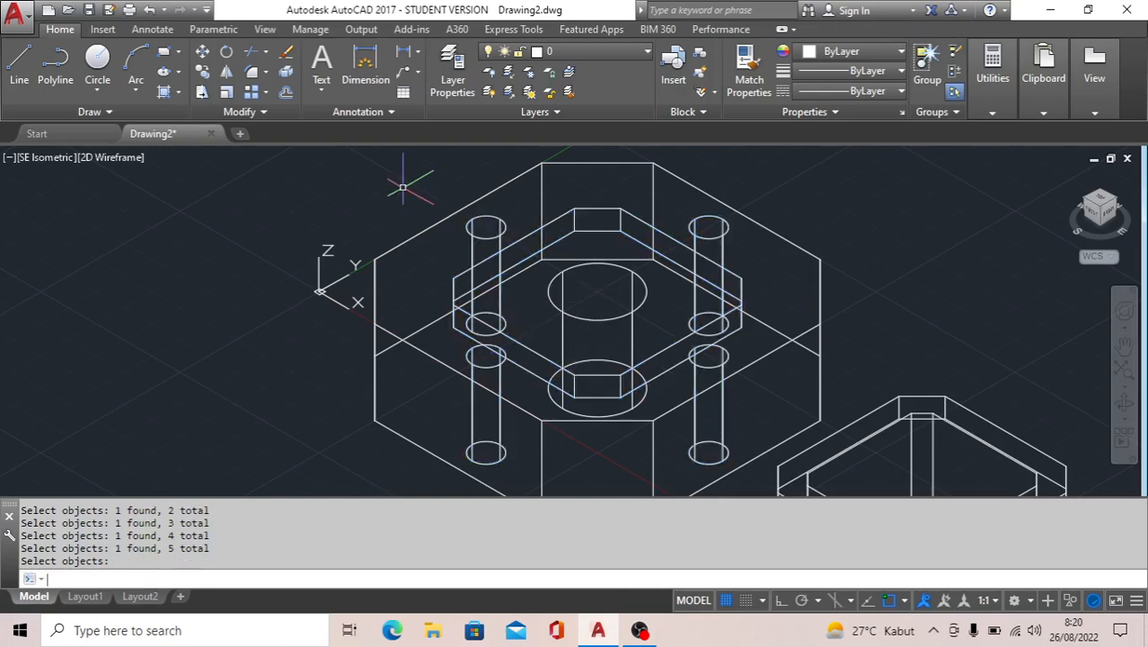
# Step: Copy the spare innermost solid back into the plate, using the spare middle solid's upper corner as base point and the pocket's matching corner as destination
pyautogui.scroll(-2, 448, 210)
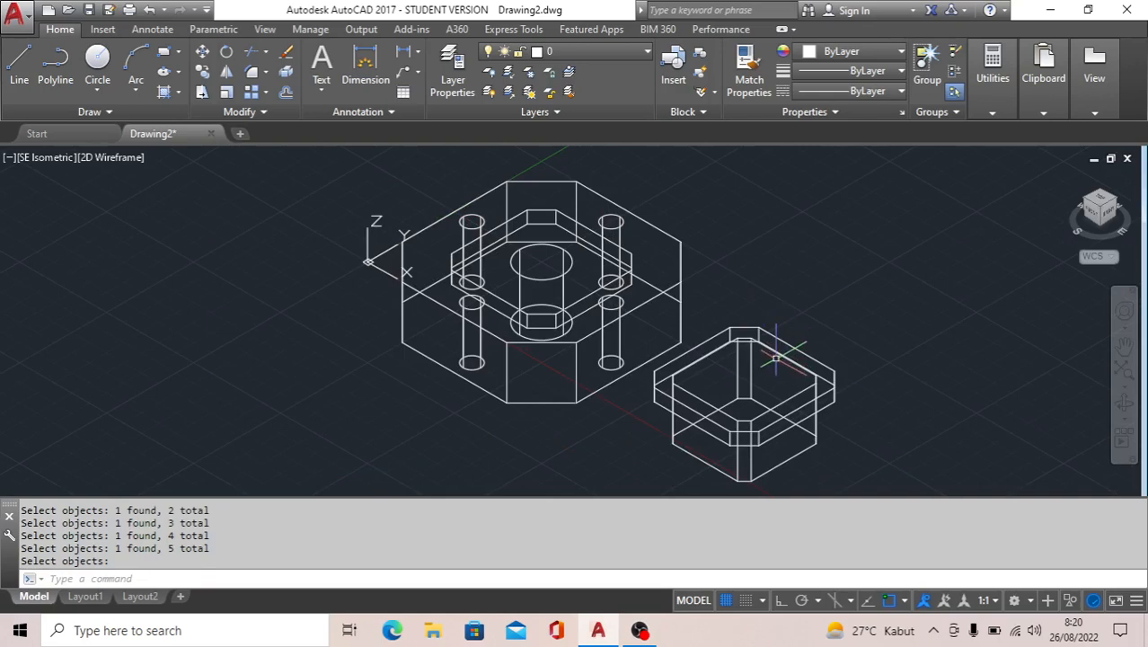
pyautogui.write('COP')
pyautogui.press('Return')
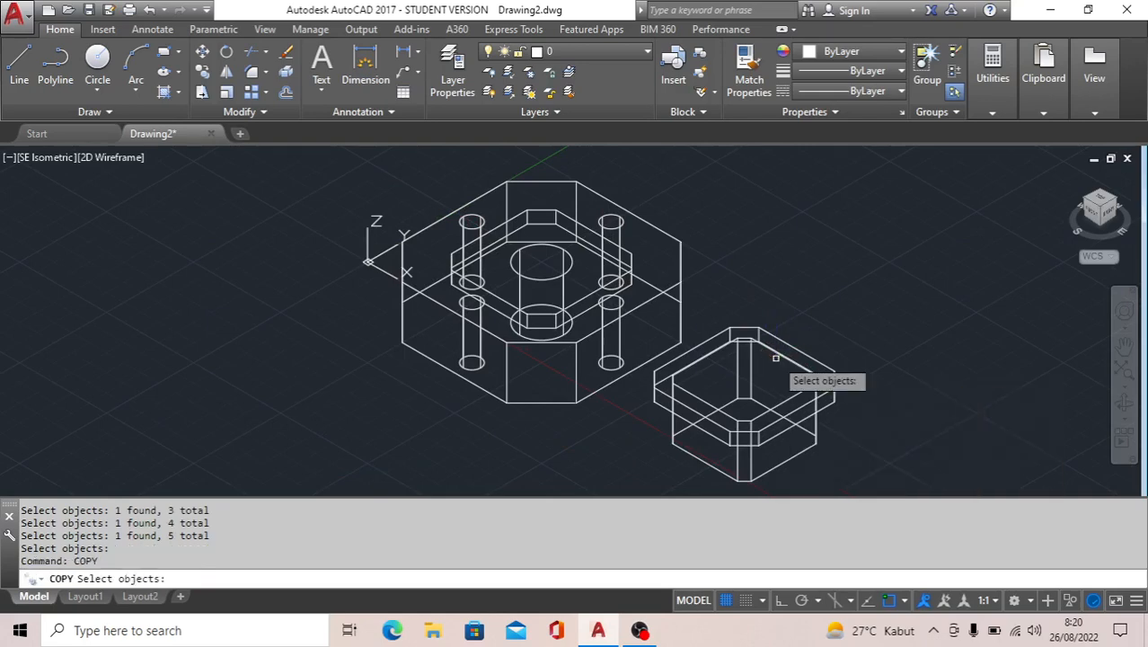
pyautogui.scroll(2, 762, 351)
pyautogui.click(733, 330)
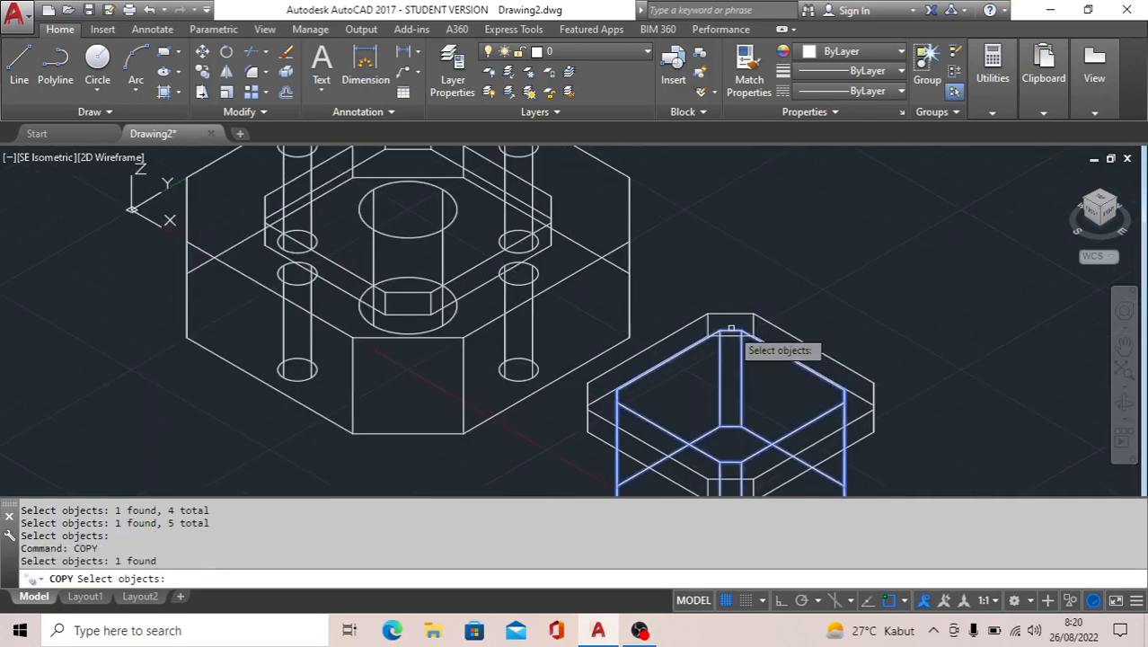
pyautogui.press('Return')
pyautogui.click(752, 313)
pyautogui.scroll(-2, 755, 316)
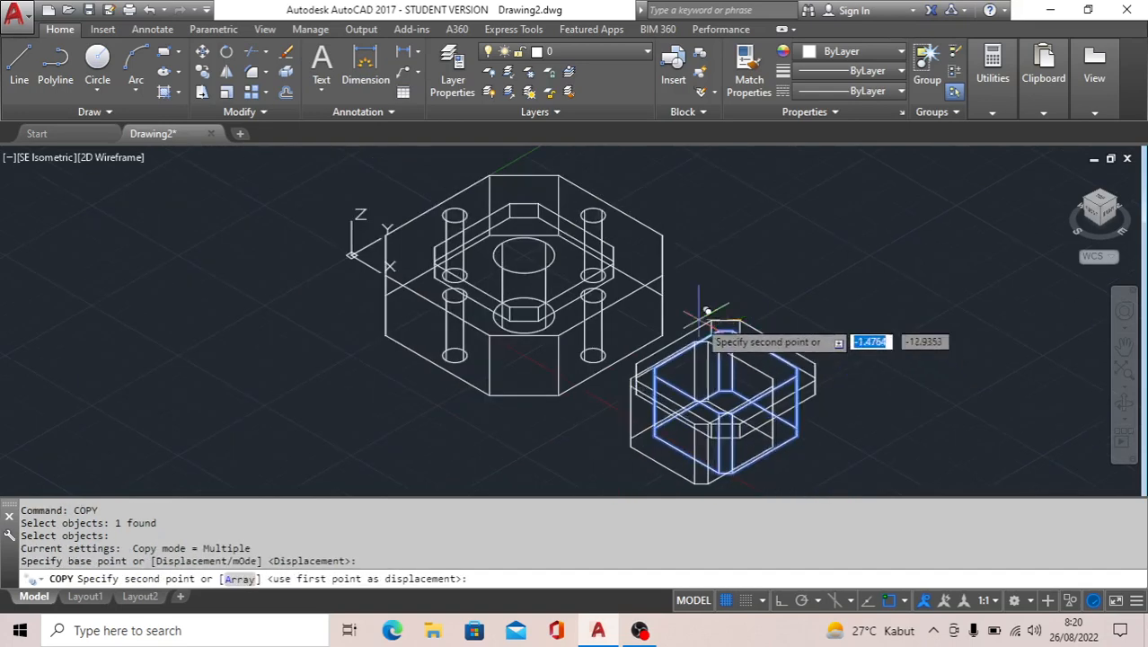
pyautogui.click(539, 200)
pyautogui.press('Escape')
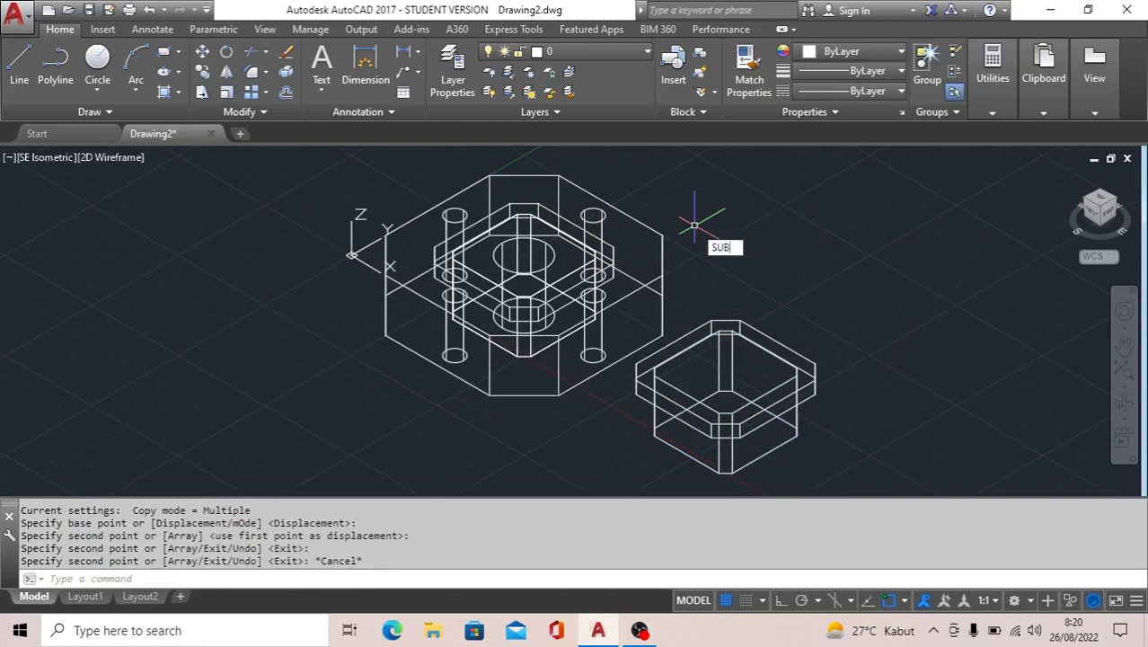
# Step: Subtract the central cylinder from the plate and the innermost solid
pyautogui.write('SUBTRACT')
pyautogui.press('Return')
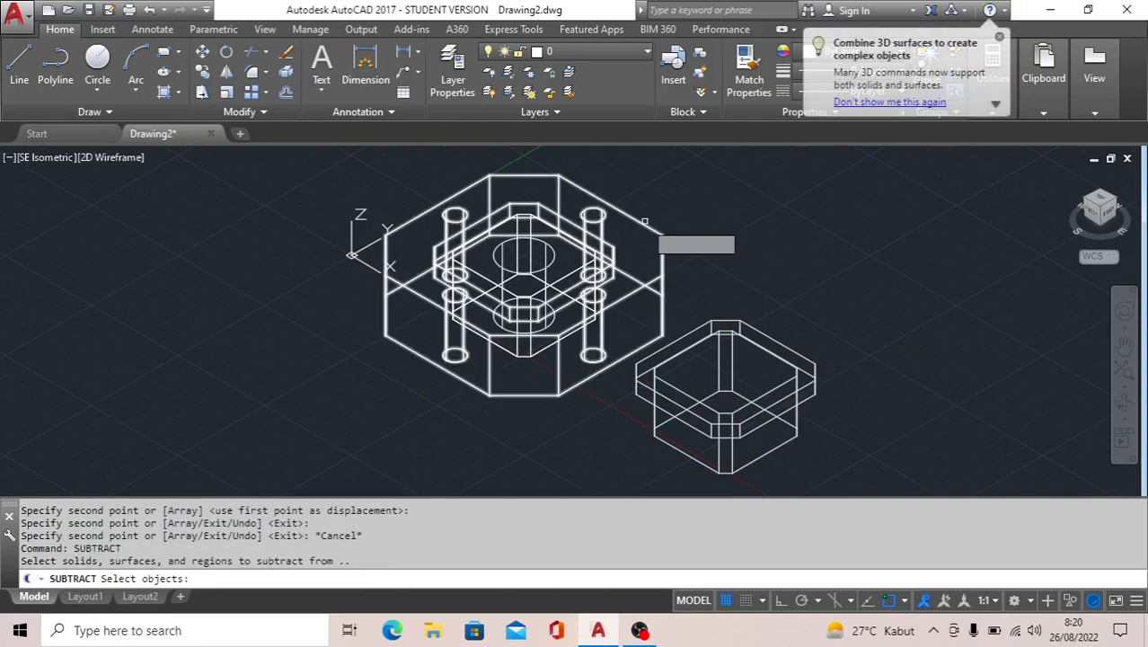
pyautogui.click(638, 217)
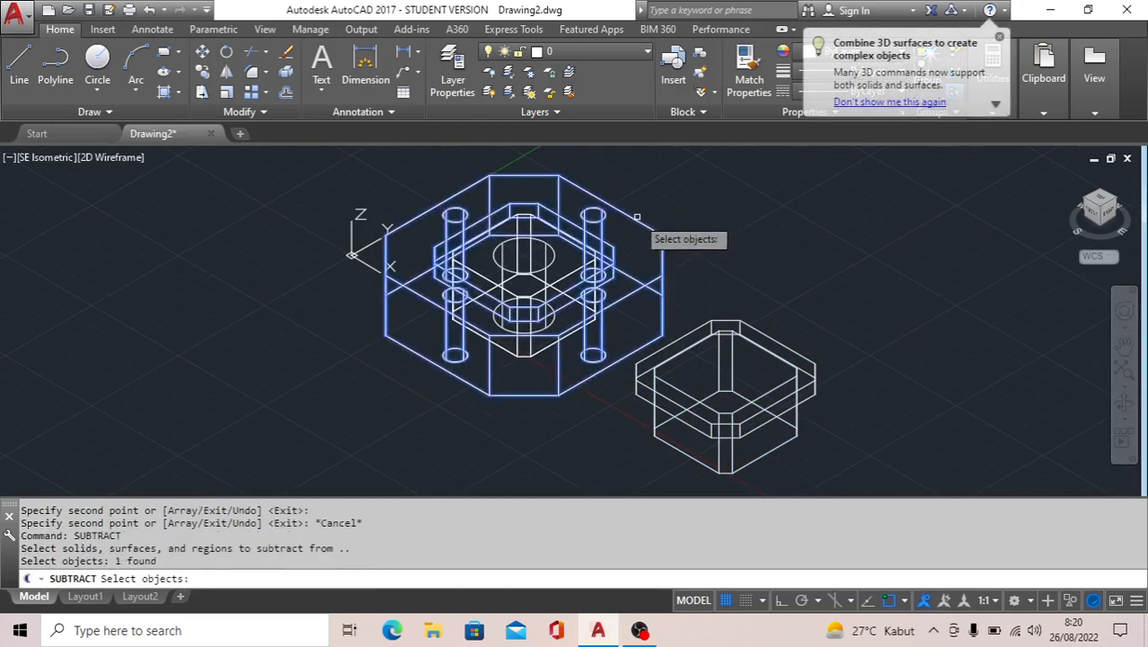
pyautogui.click(530, 214)
pyautogui.scroll(2, 541, 228)
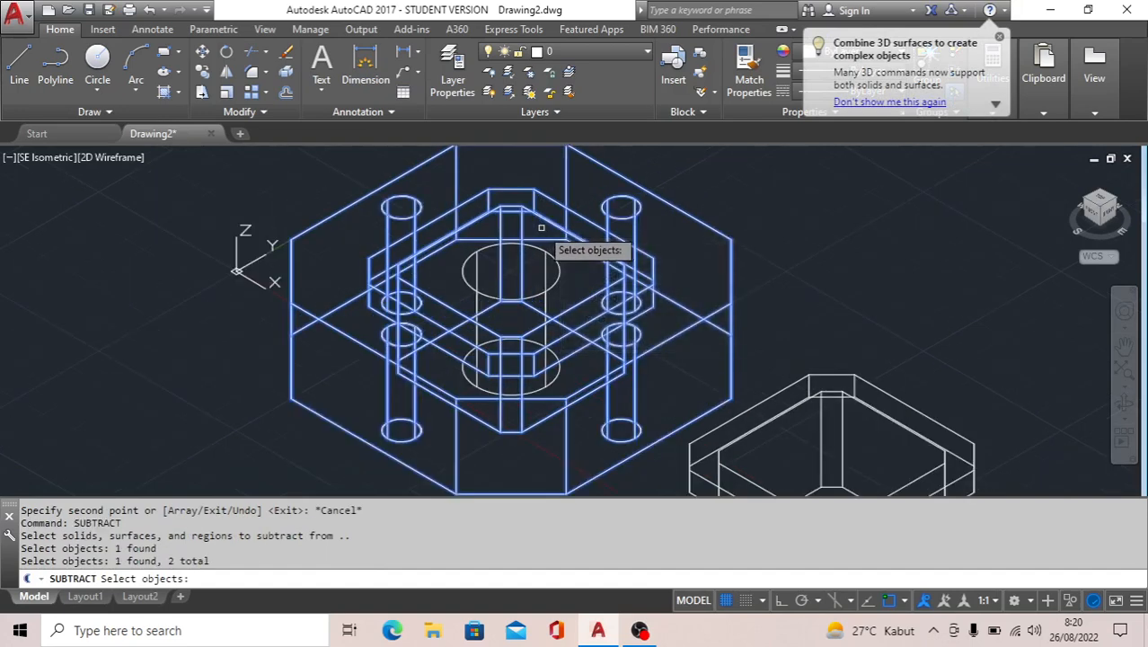
pyautogui.press('Return')
pyautogui.click(561, 269)
pyautogui.press('Return')
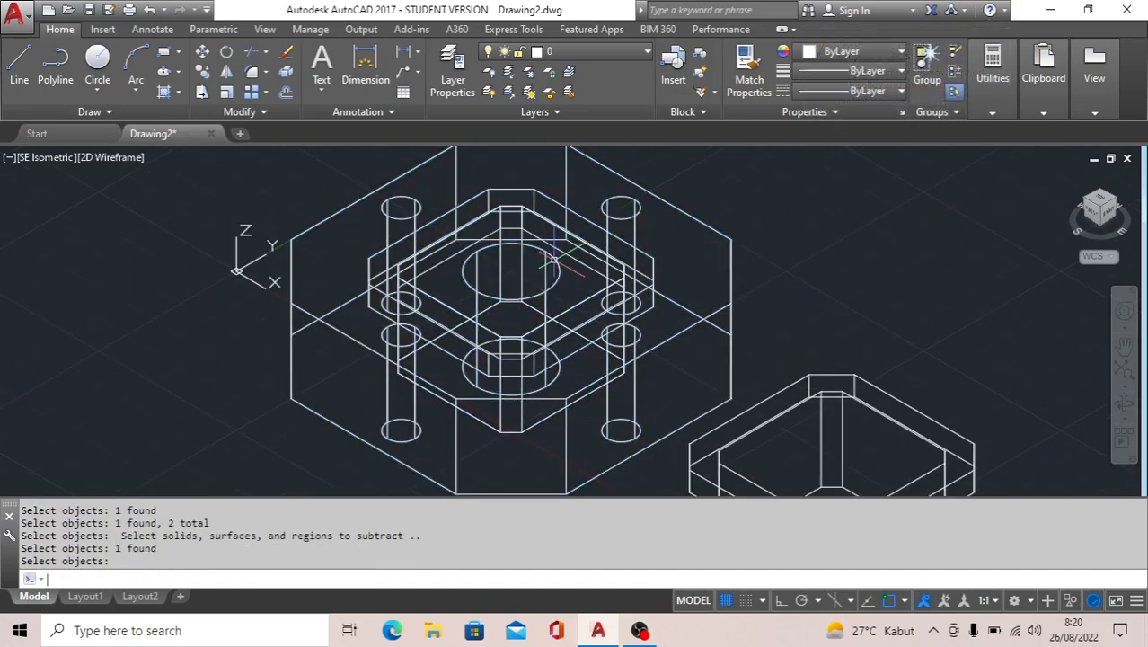
pyautogui.scroll(-2, 562, 266)
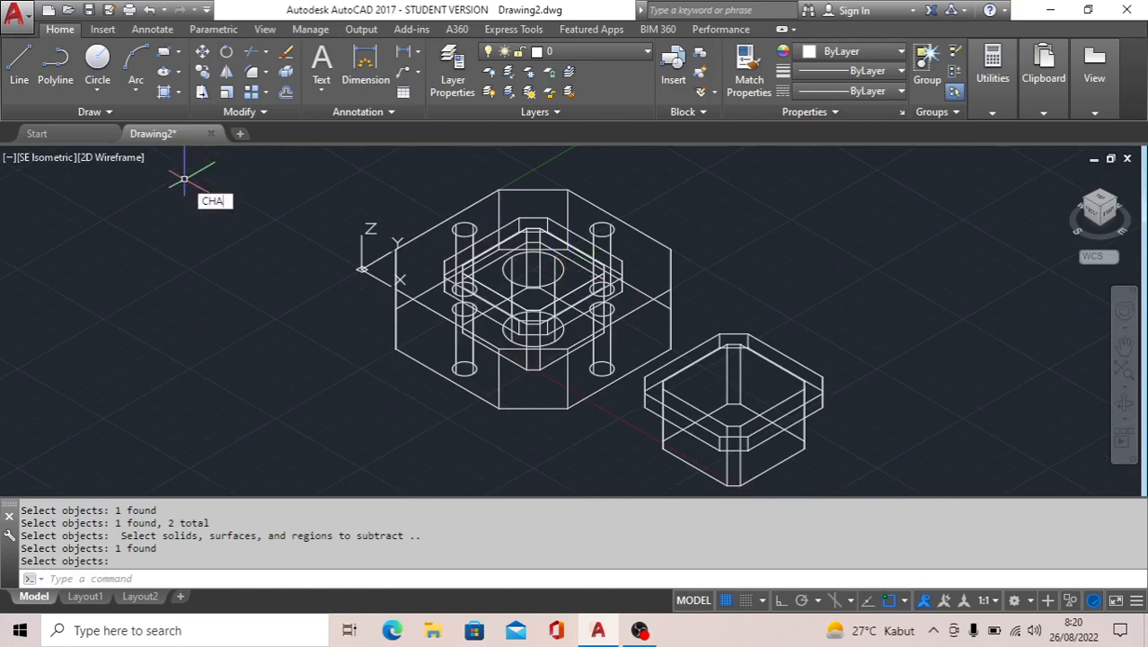
# Step: Try to chamfer the outer plate's bottom edges with both chamfer distances set to 7.5
pyautogui.press('Return')
pyautogui.write('D')
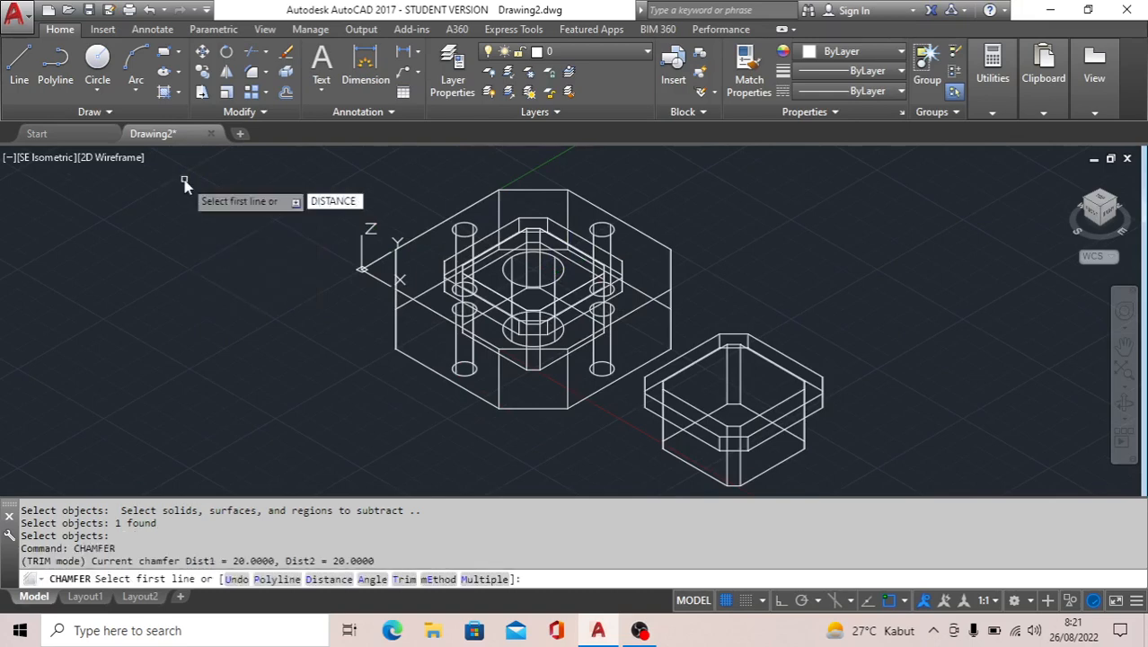
pyautogui.write('ISTANCE')
pyautogui.press('Return')
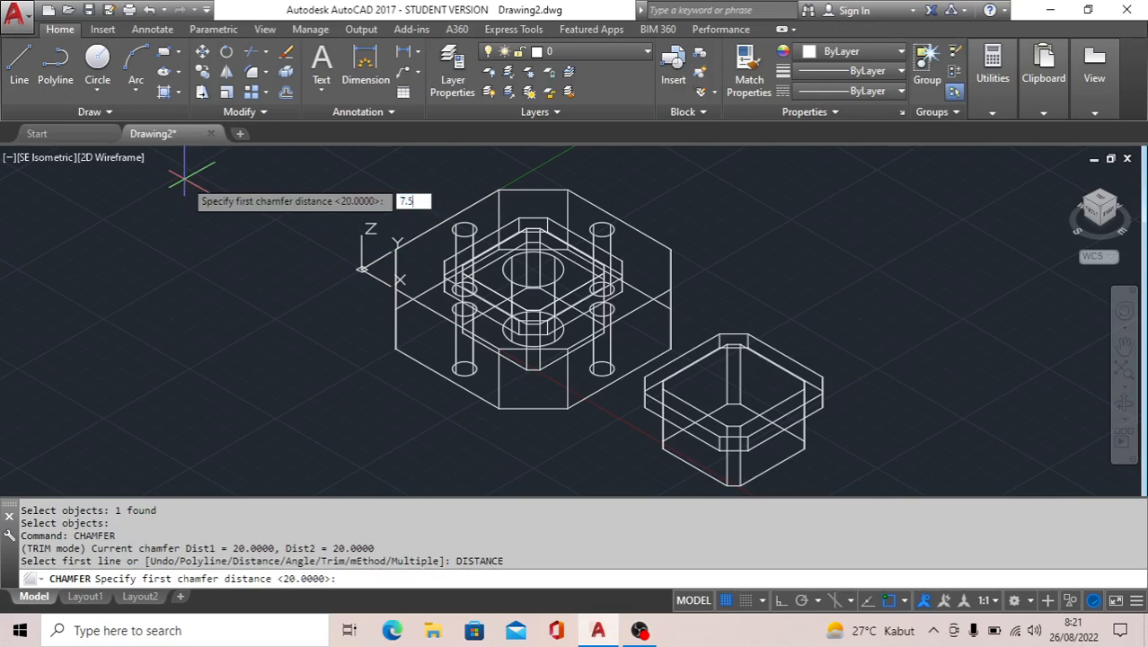
pyautogui.press('Return')
pyautogui.press('Return')
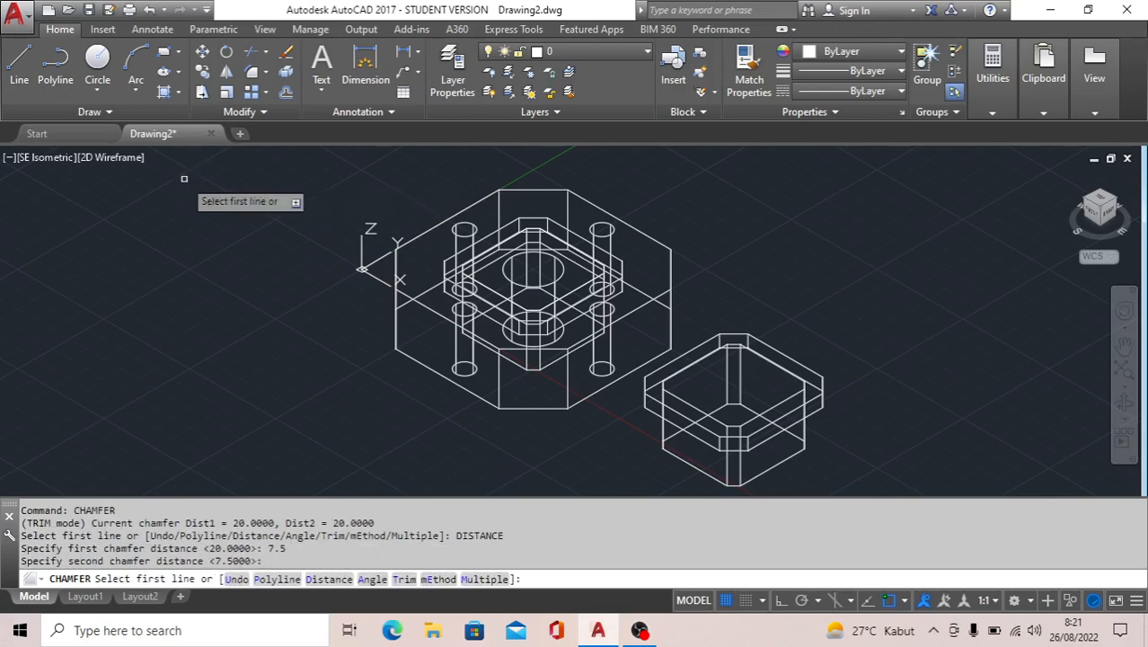
pyautogui.click(415, 365)
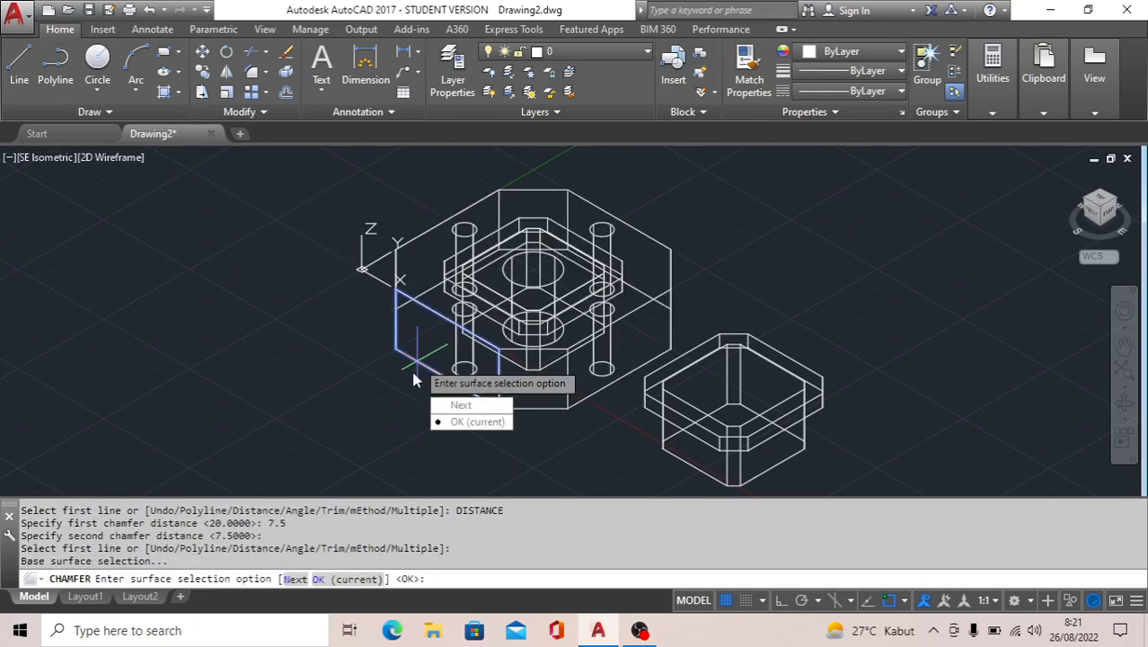
pyautogui.press('Return')
pyautogui.press('Return')
pyautogui.press('Return')
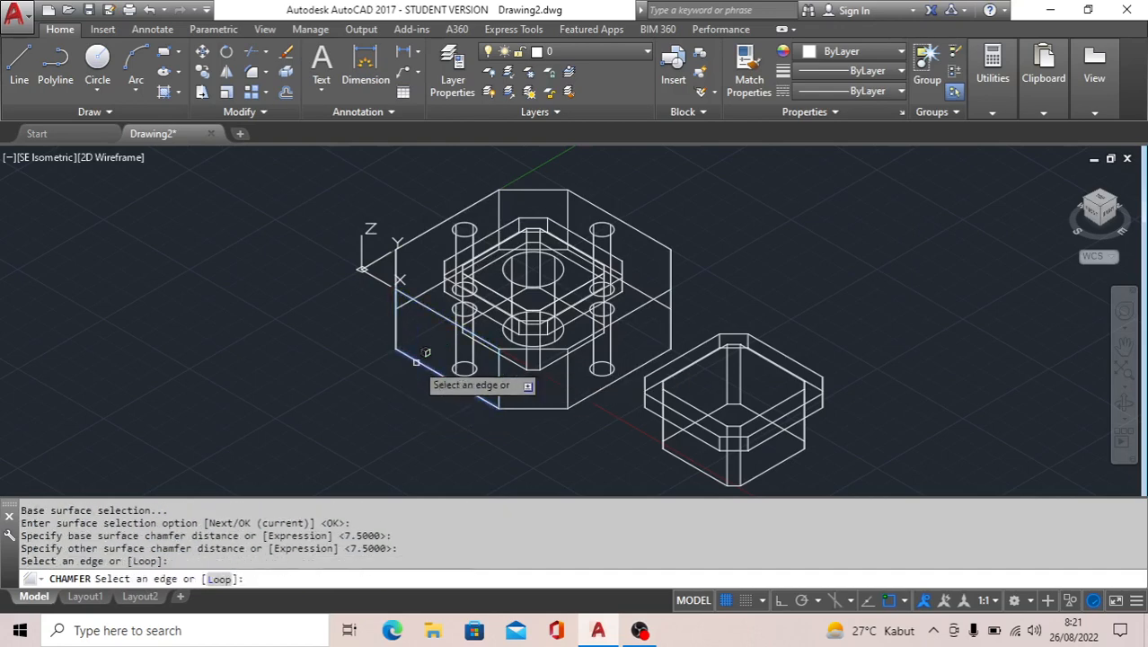
pyautogui.click(529, 406)
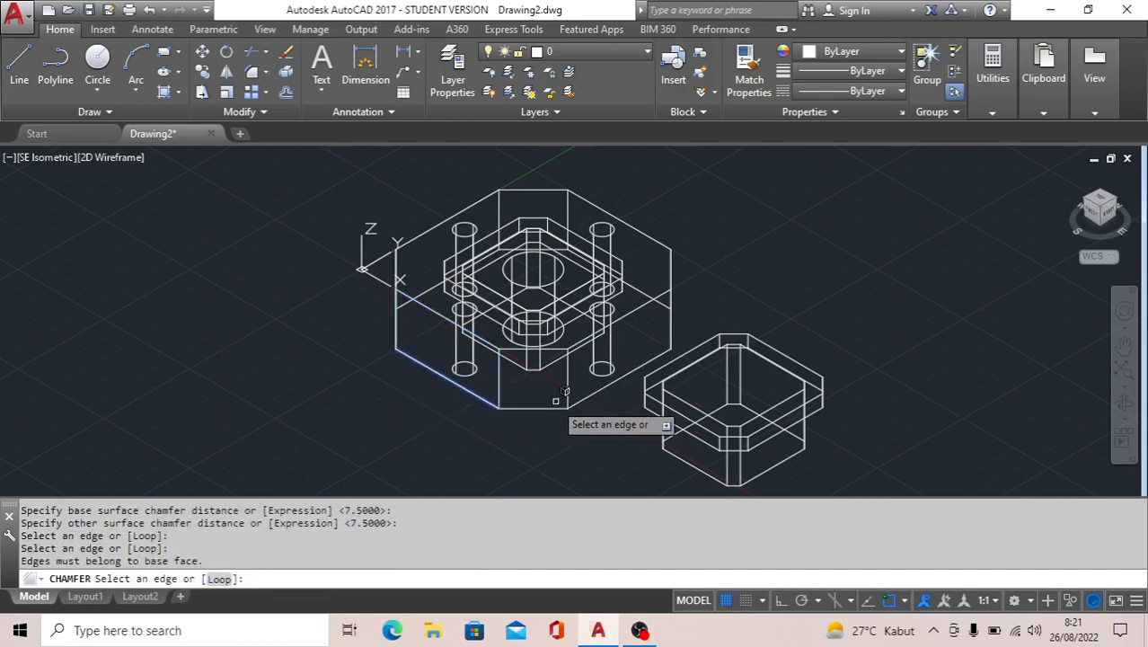
pyautogui.click(549, 400)
pyautogui.press('Escape')
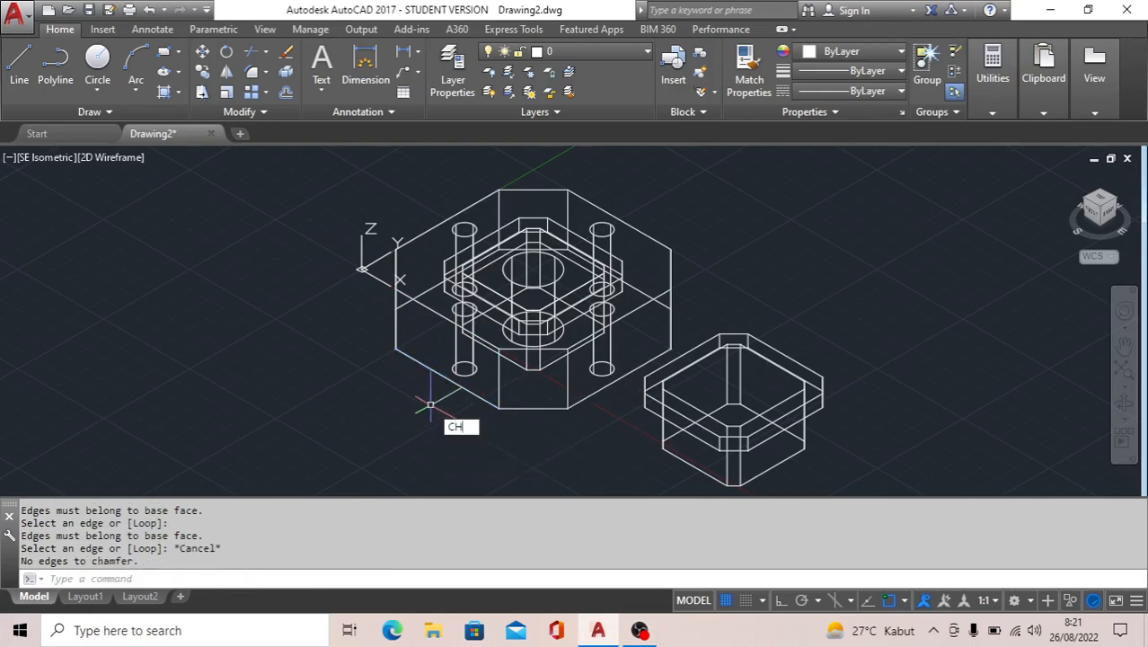
pyautogui.write('CHAMFER')
pyautogui.press('Return')
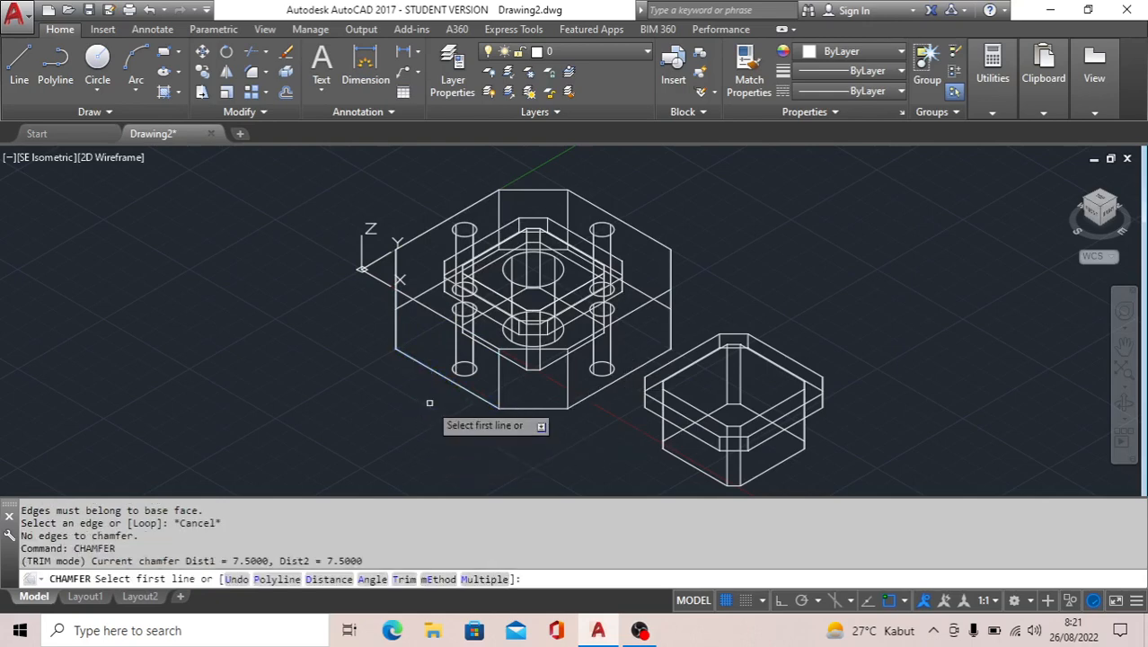
pyautogui.click(478, 397)
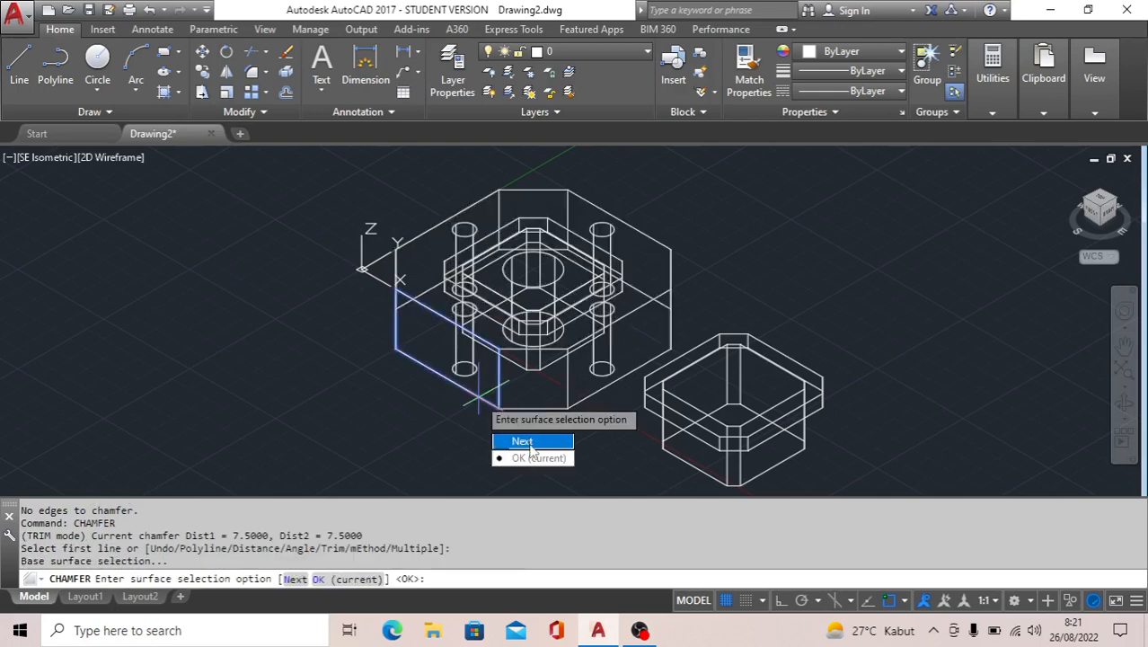
pyautogui.press('Escape')
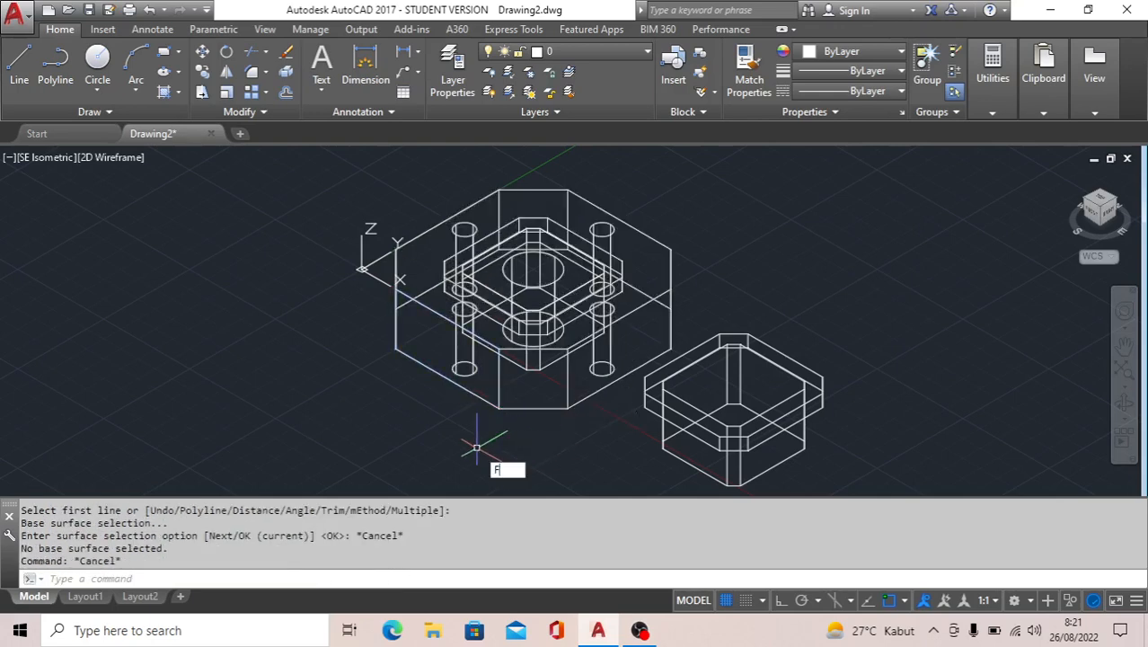
# Step: Fillet six of the plate's outer bottom edges with a radius of 7
pyautogui.write('FILLET')
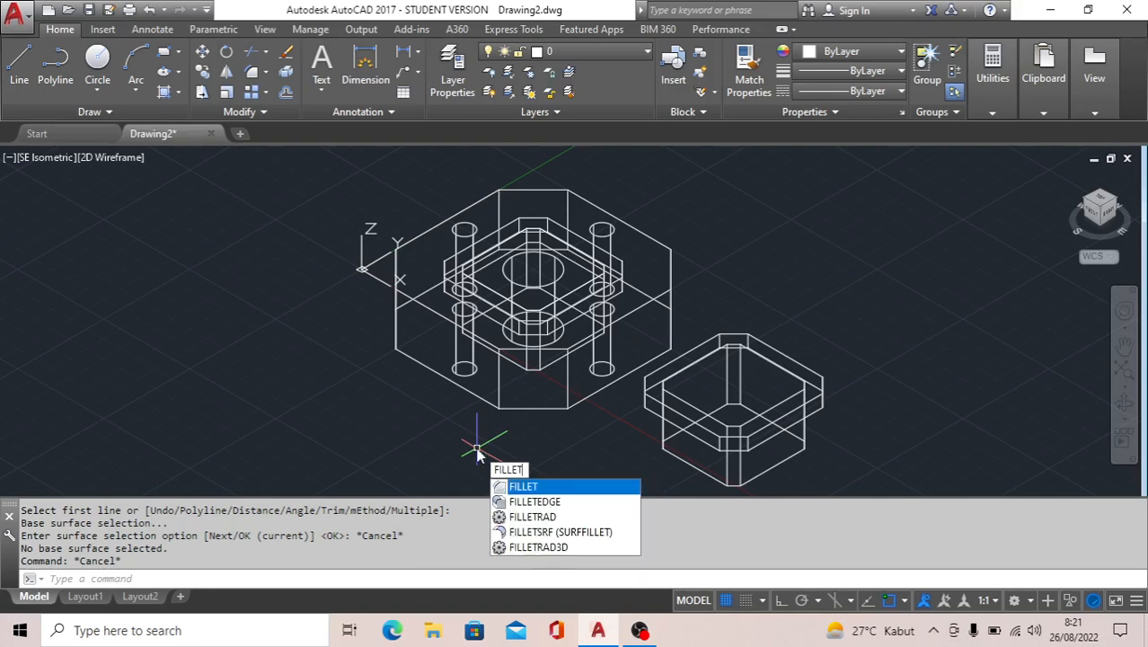
pyautogui.press('Return')
pyautogui.write('RR')
pyautogui.press('Return')
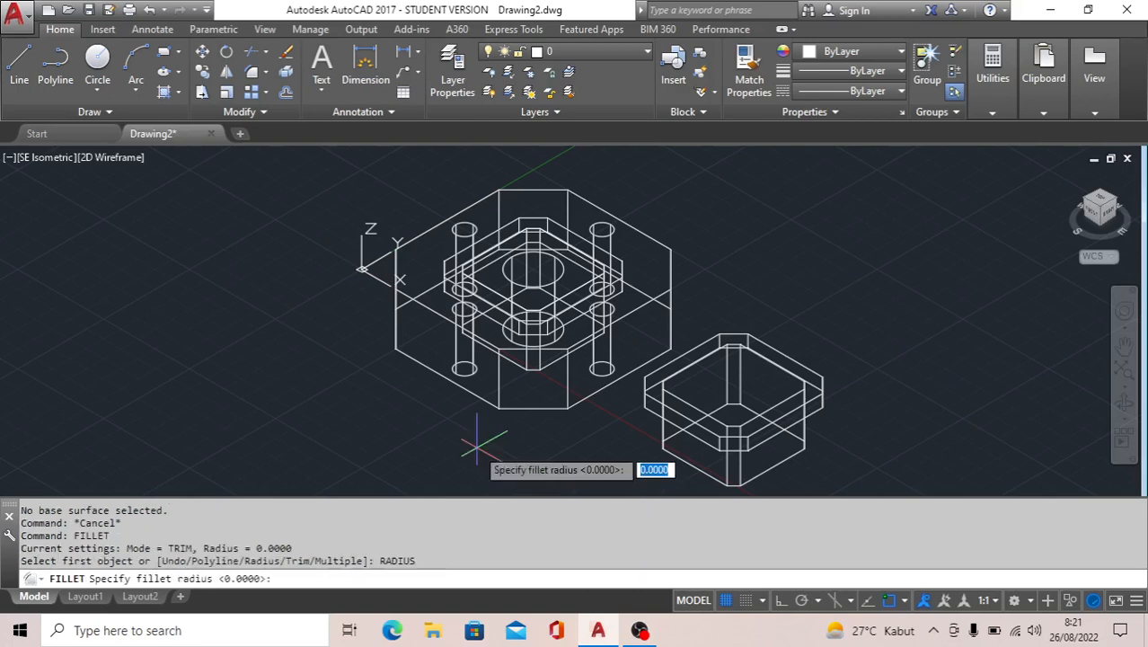
pyautogui.write('7')
pyautogui.press('Return')
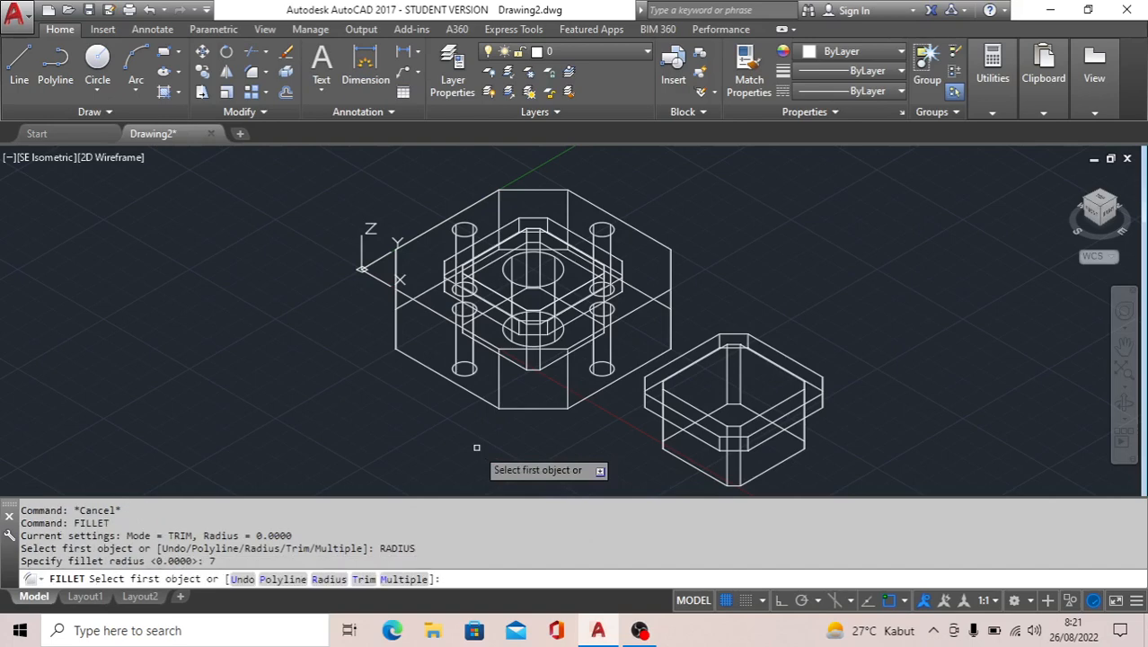
pyautogui.click(492, 402)
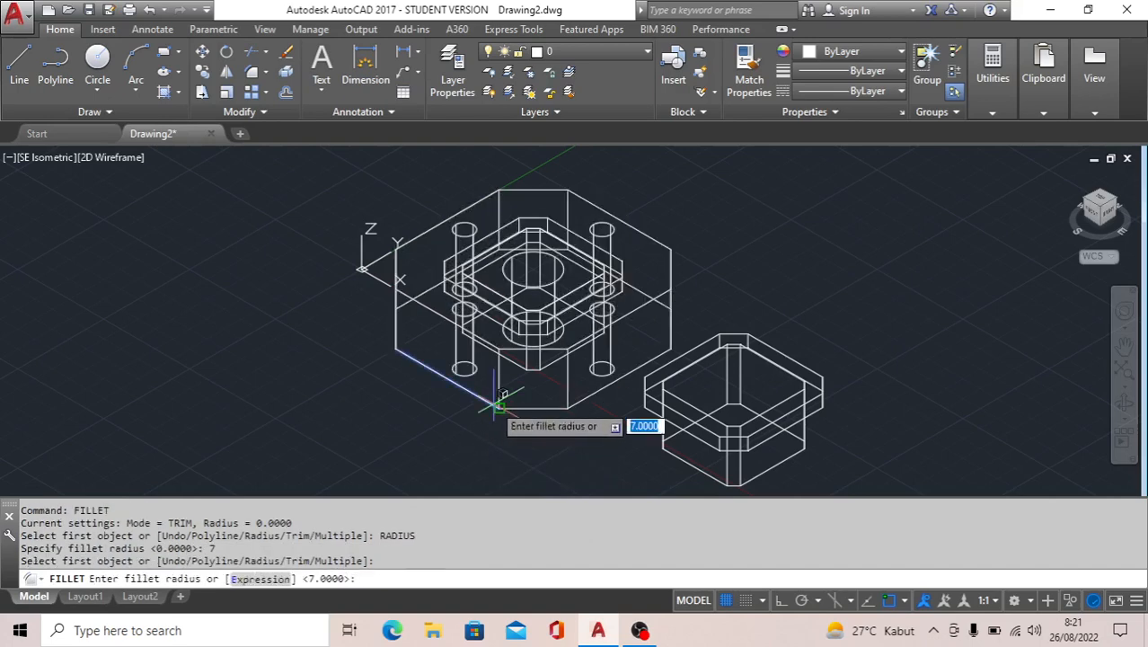
pyautogui.press('Return')
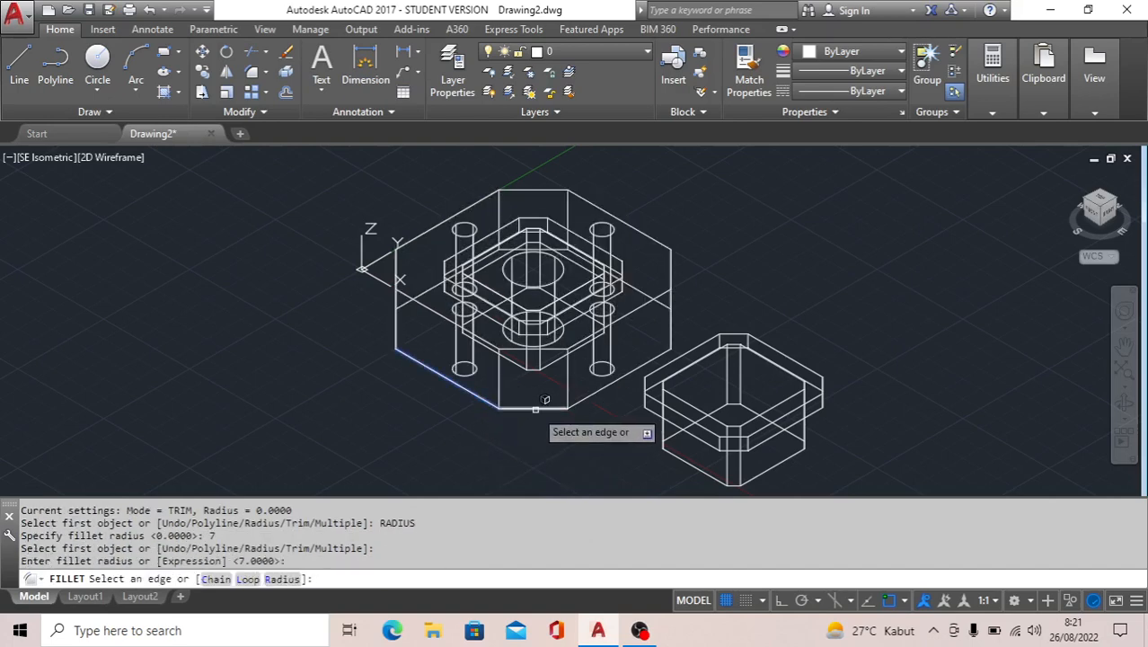
pyautogui.click(532, 408)
pyautogui.click(593, 388)
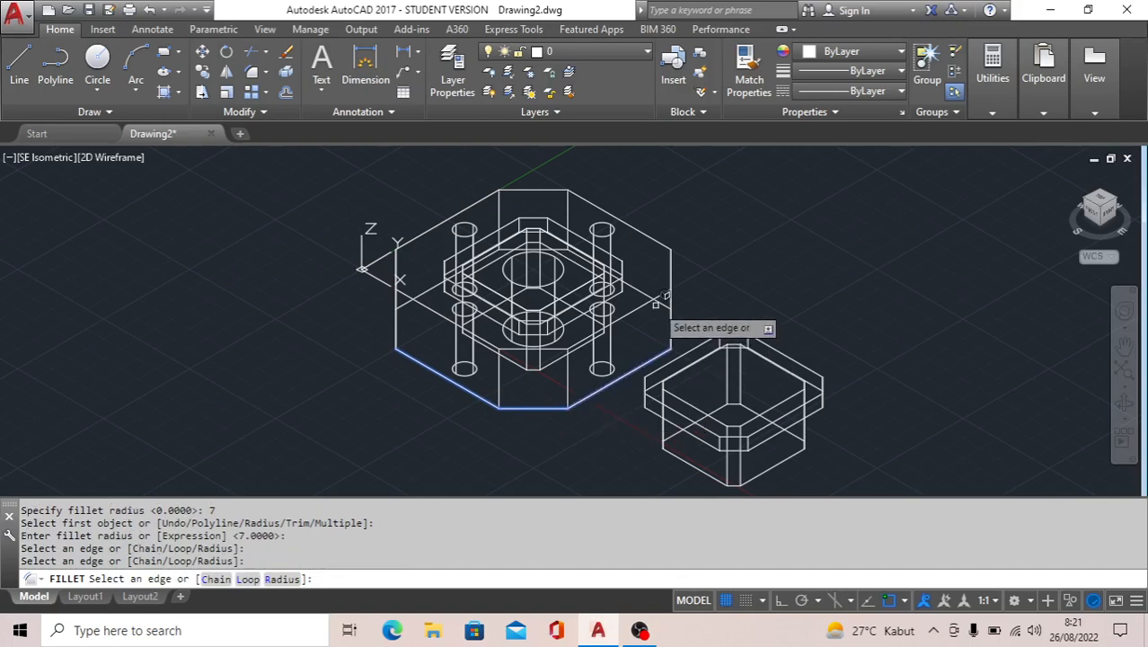
pyautogui.click(435, 287)
pyautogui.scroll(4, 565, 242)
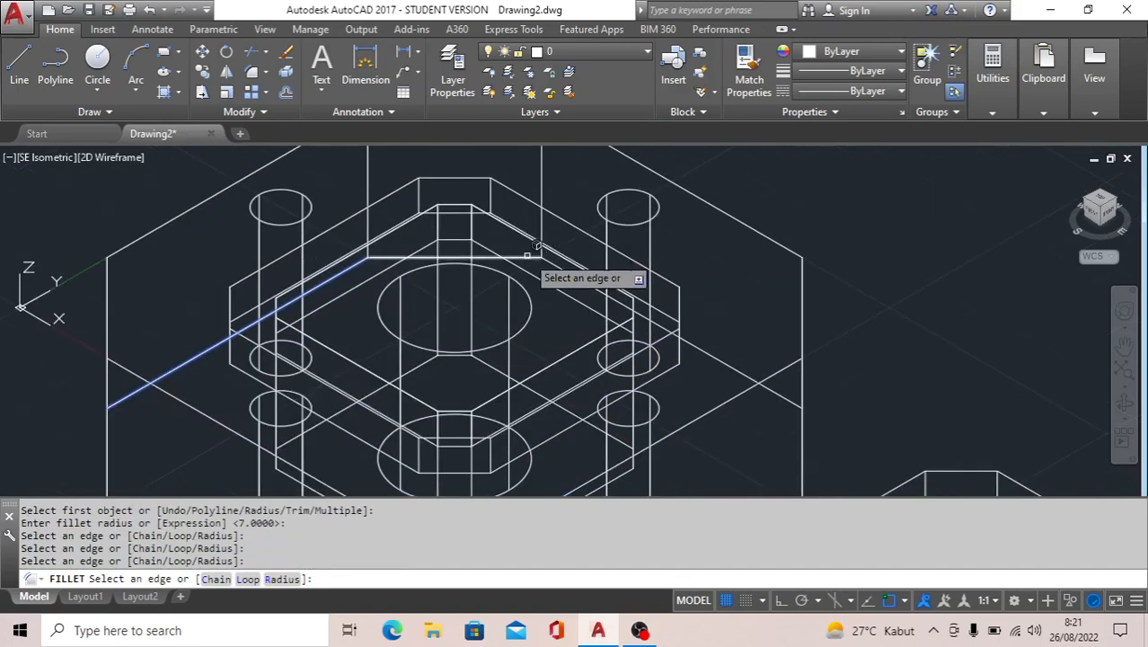
pyautogui.click(535, 254)
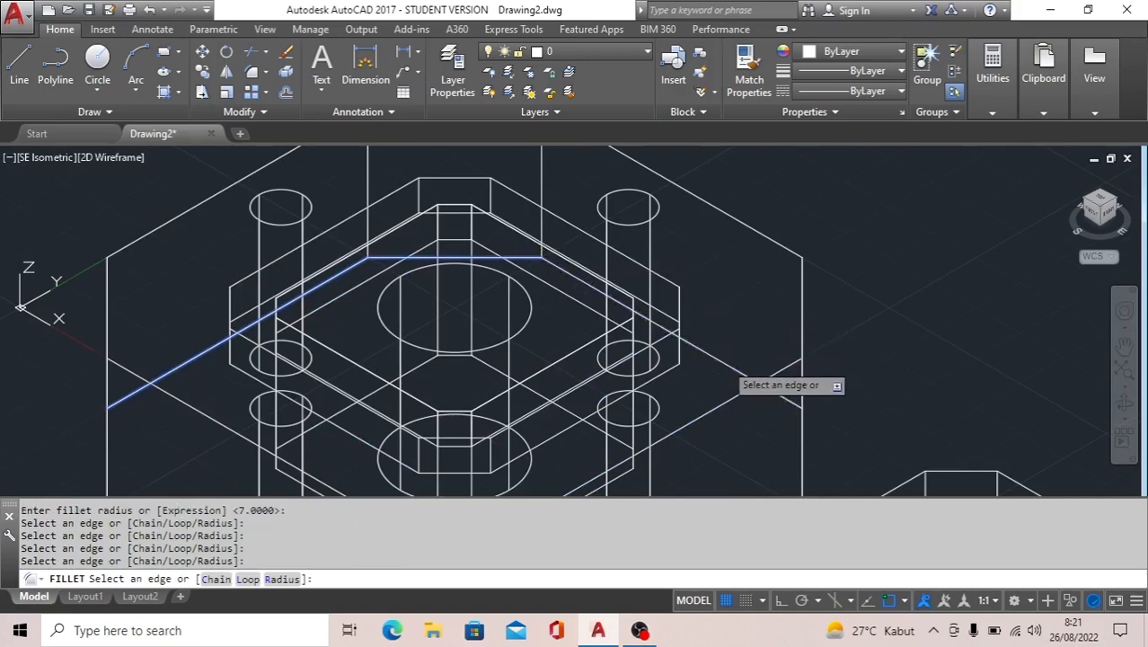
pyautogui.click(675, 342)
pyautogui.scroll(-6, 610, 323)
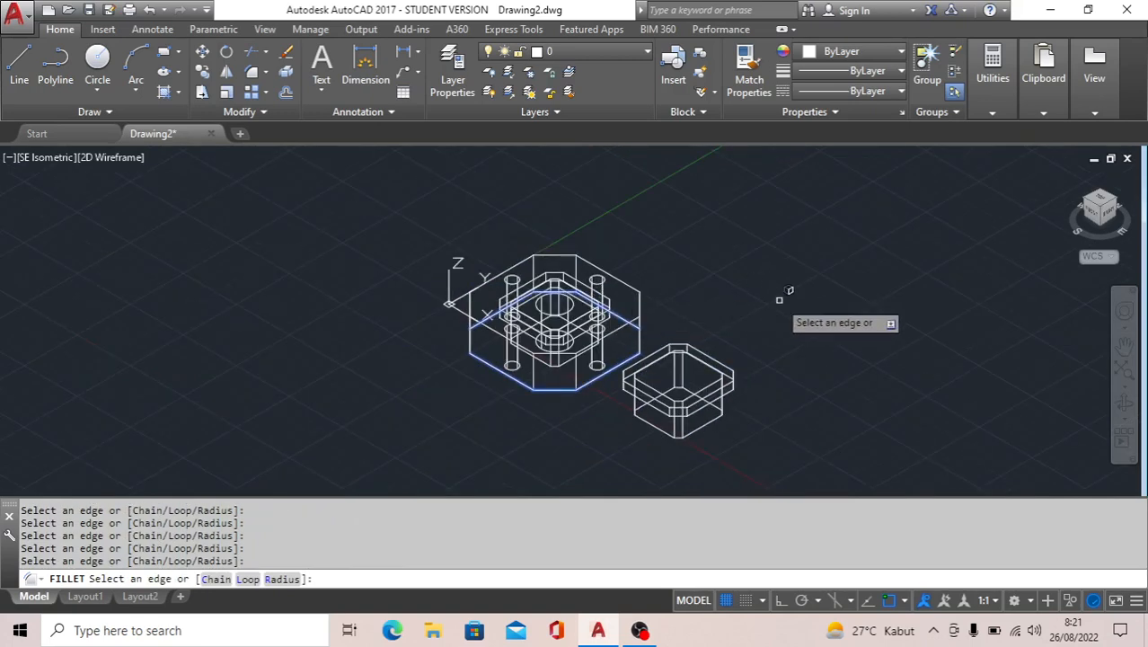
pyautogui.press('Return')
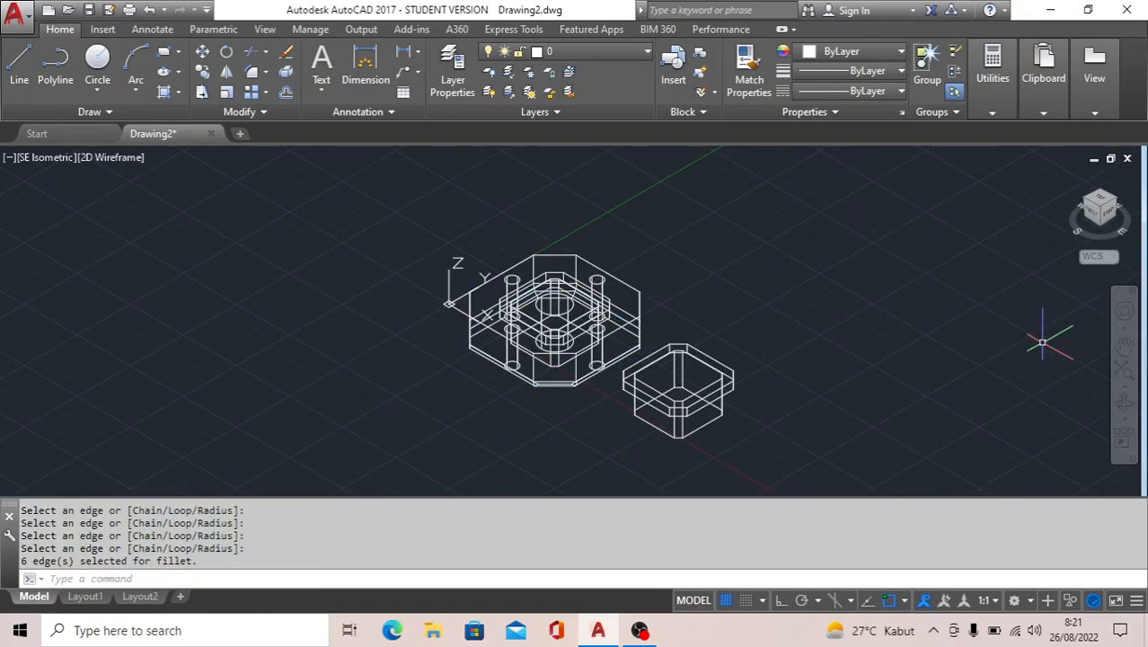
# Step: Fillet the two remaining outer bottom edges of the plate with the same radius of 7
pyautogui.write('orbit')
pyautogui.press('Return')
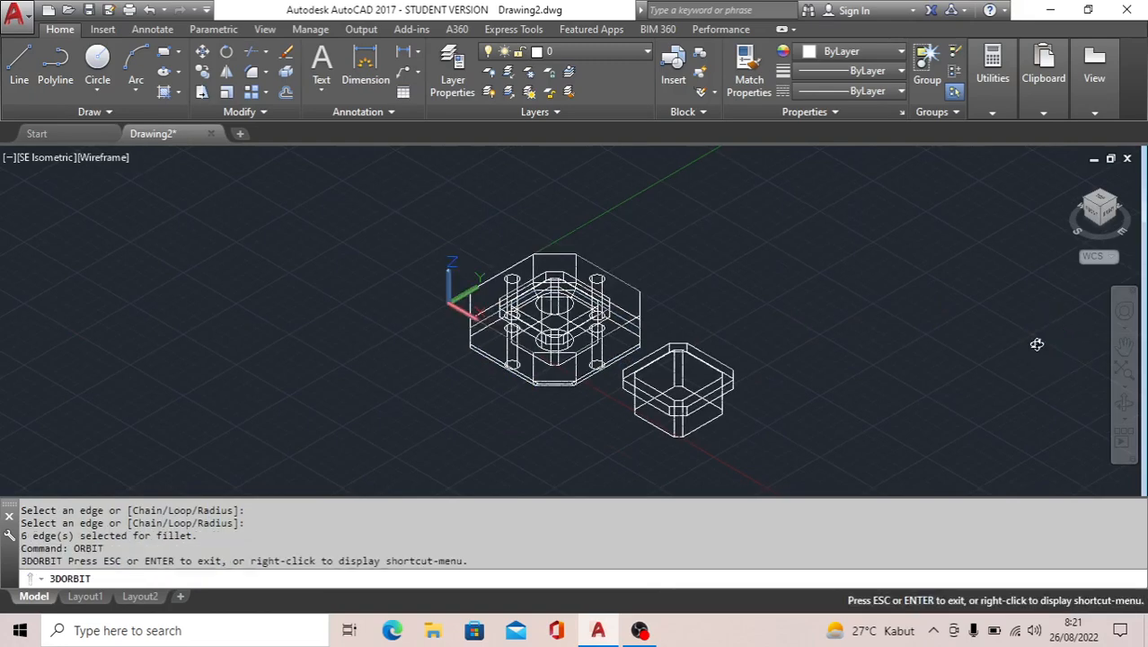
pyautogui.moveTo(614, 362); pyautogui.dragTo(561, 353)
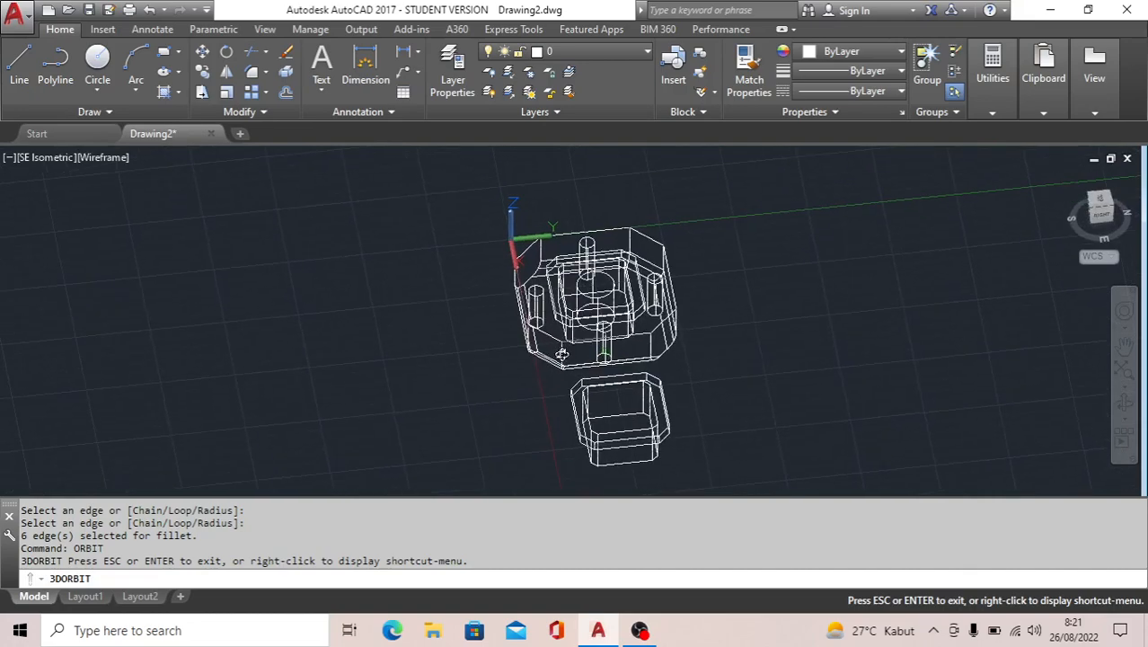
pyautogui.press('Escape')
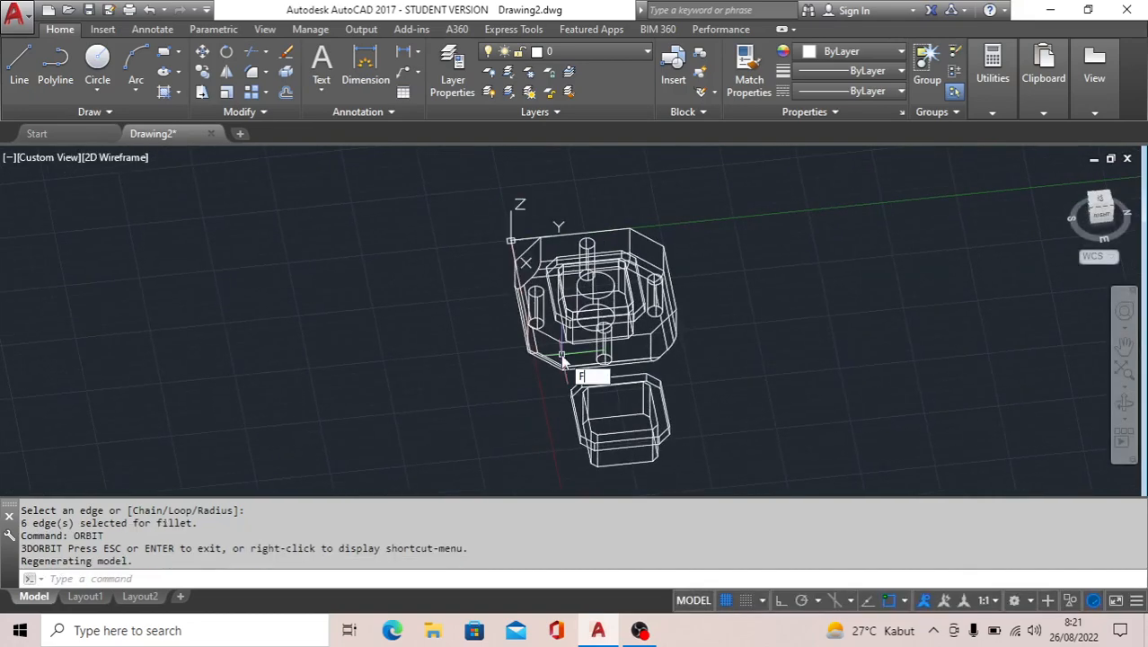
pyautogui.write('FILLET')
pyautogui.press('Return')
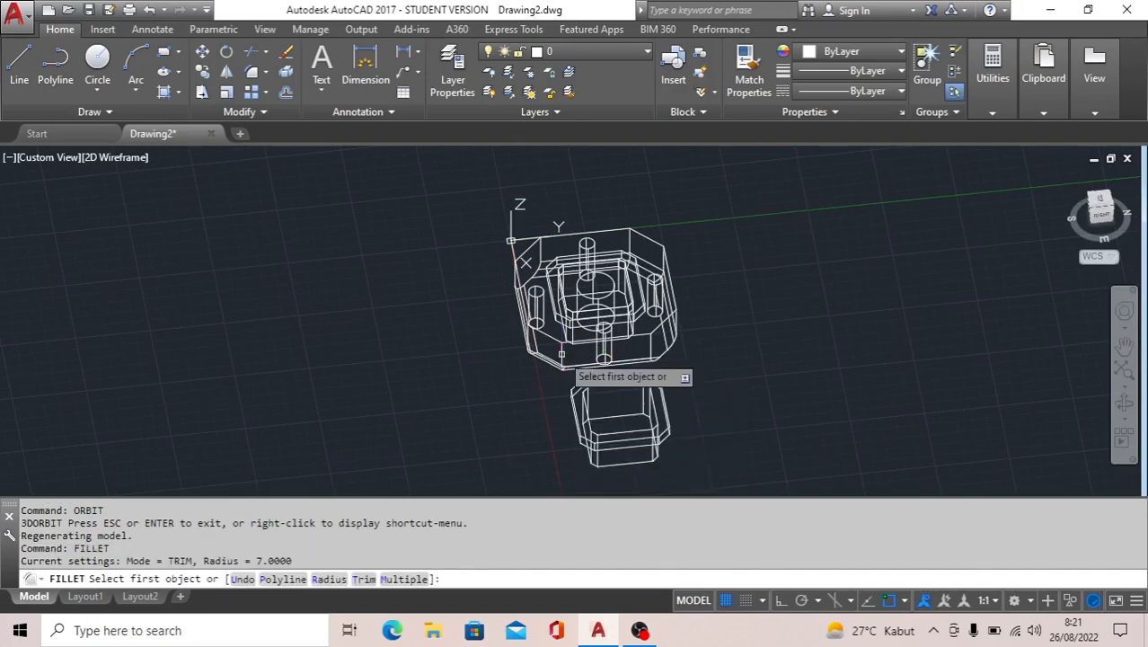
pyautogui.click(668, 355)
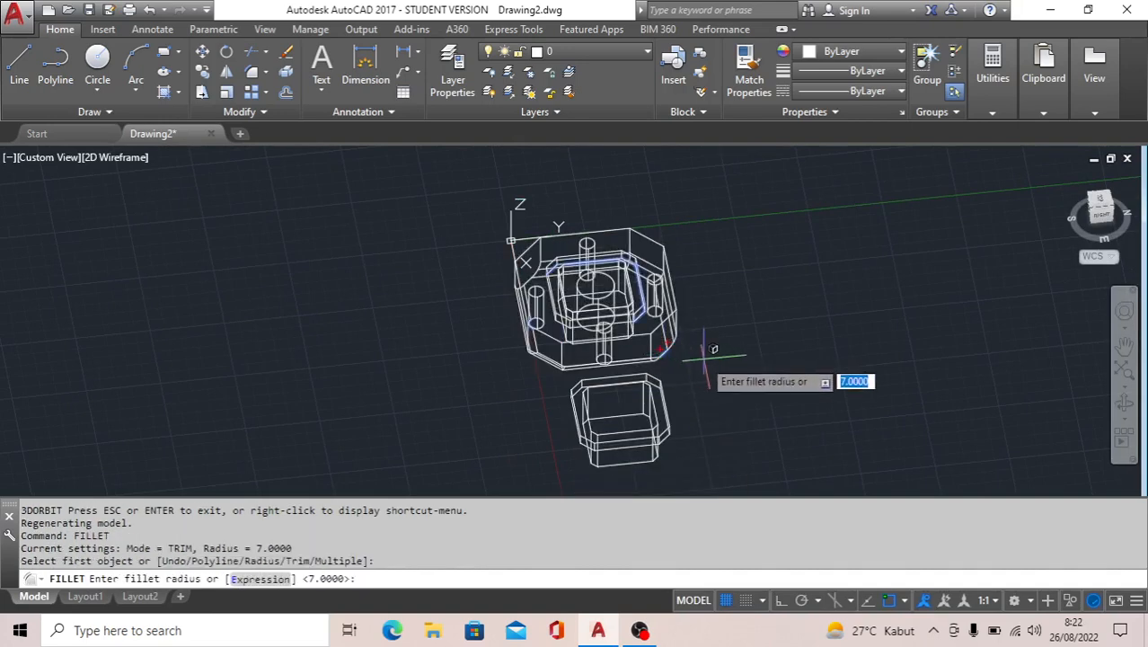
pyautogui.press('Return')
pyautogui.doubleClick(546, 274)
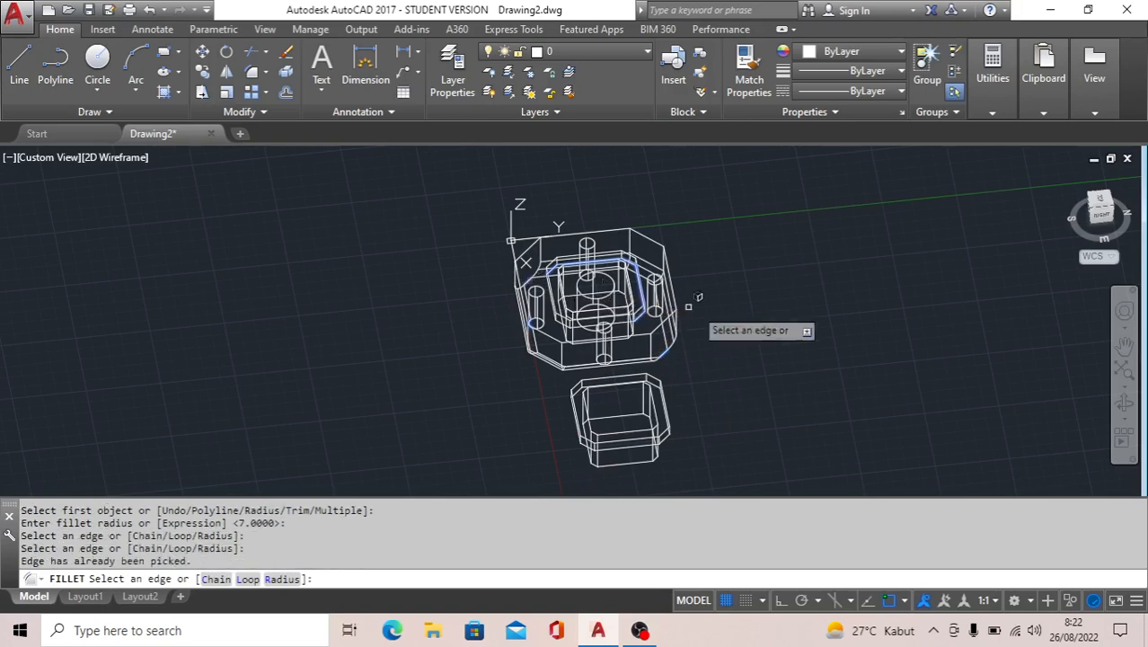
pyautogui.press('Return')
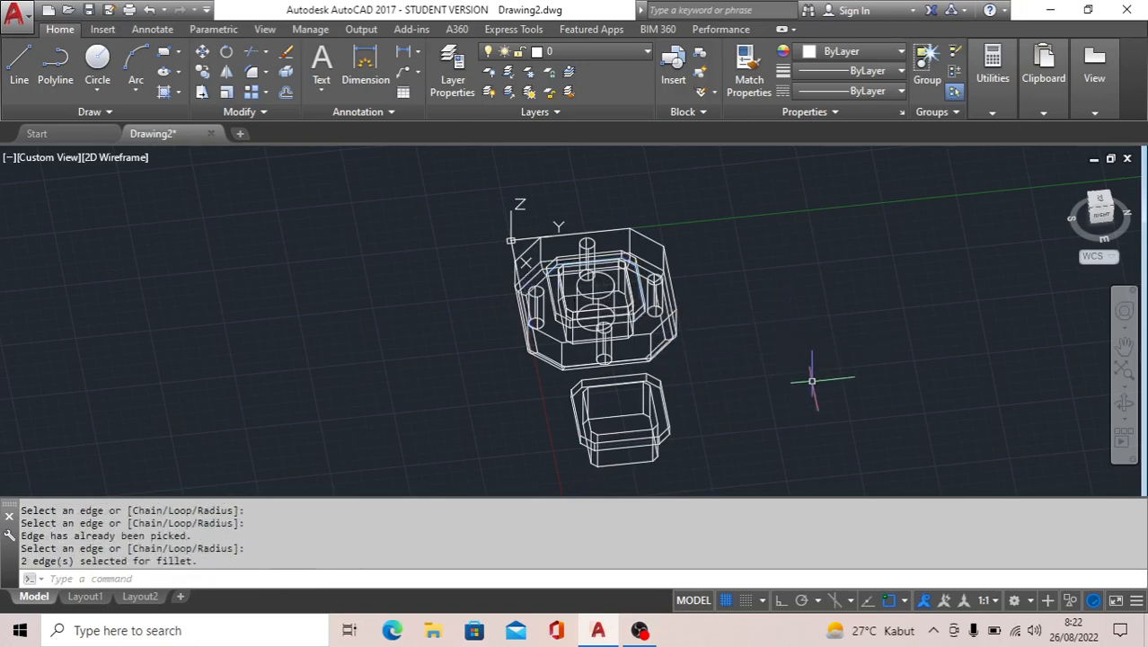
# Step: Erase the two spare solids beside the plate
pyautogui.click(705, 411)
pyautogui.click(564, 474)
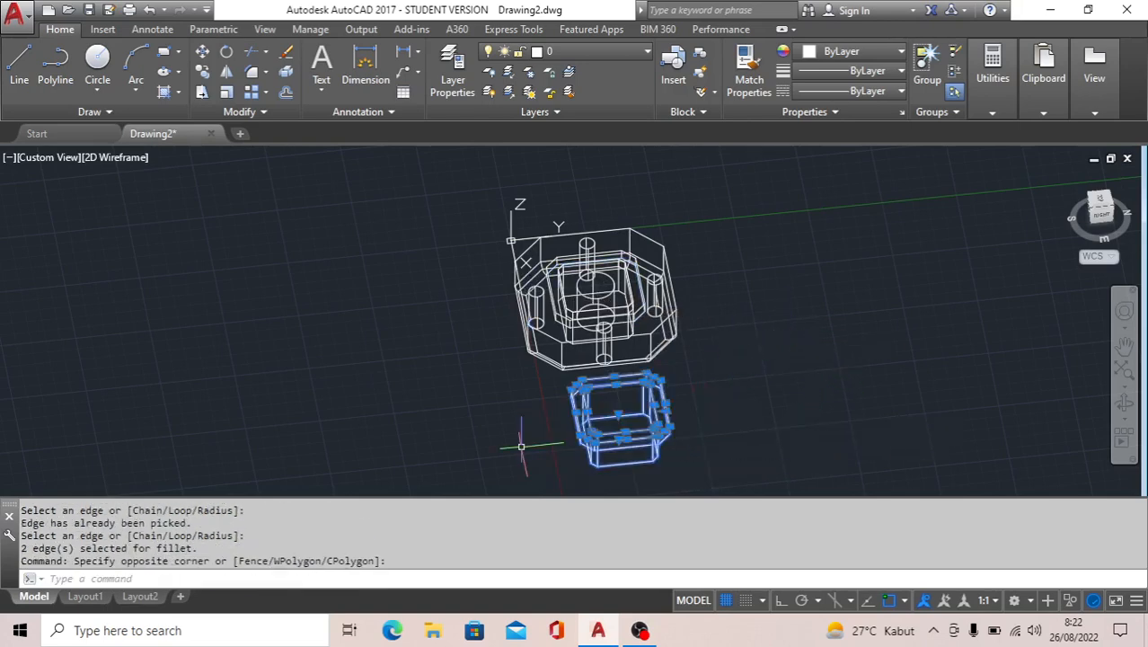
pyautogui.rightClick(521, 442)
pyautogui.click(616, 159)
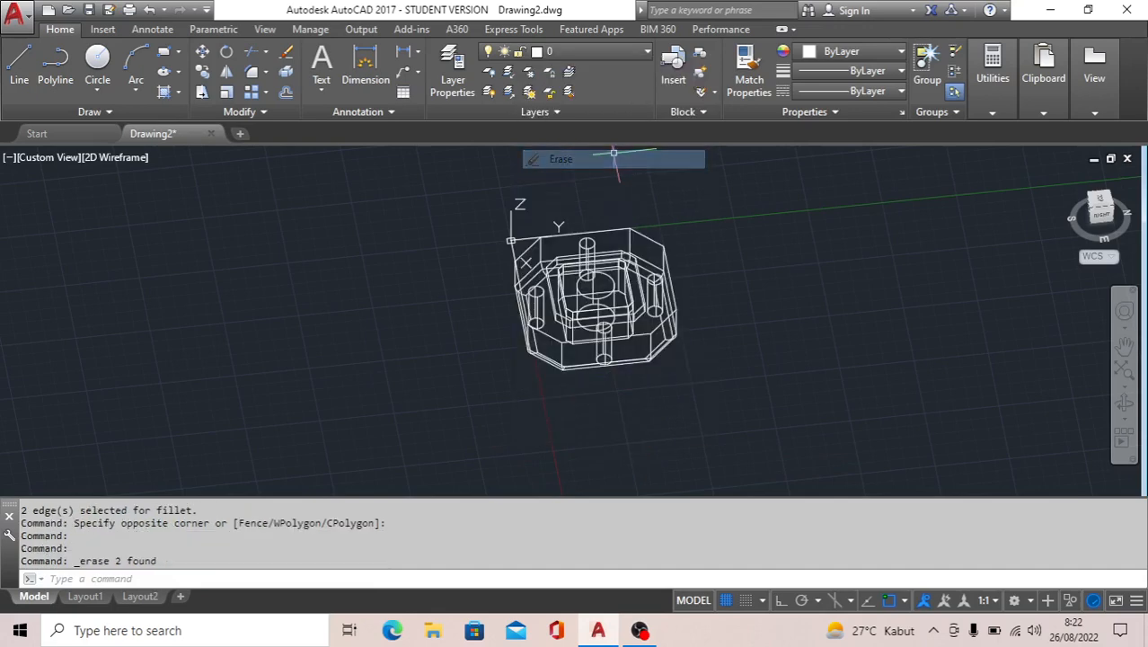
# Step: Switch the visual style to Shaded and orbit the plate to an isometric-like angle
pyautogui.click(116, 160)
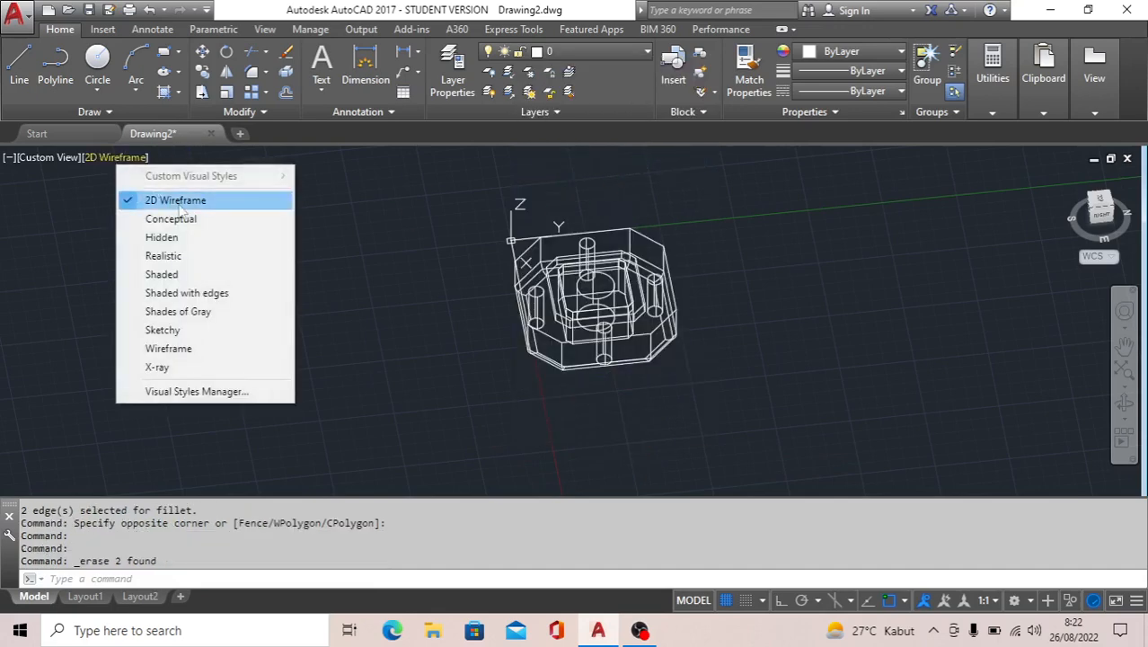
pyautogui.click(190, 278)
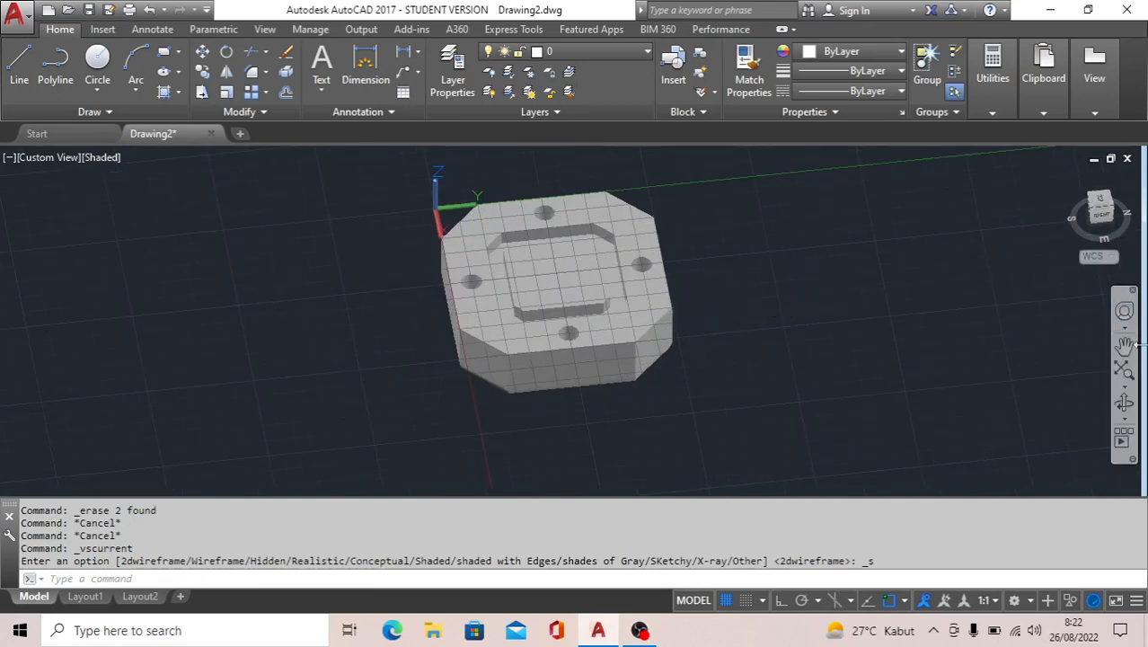
pyautogui.write('orbit')
pyautogui.press('Return')
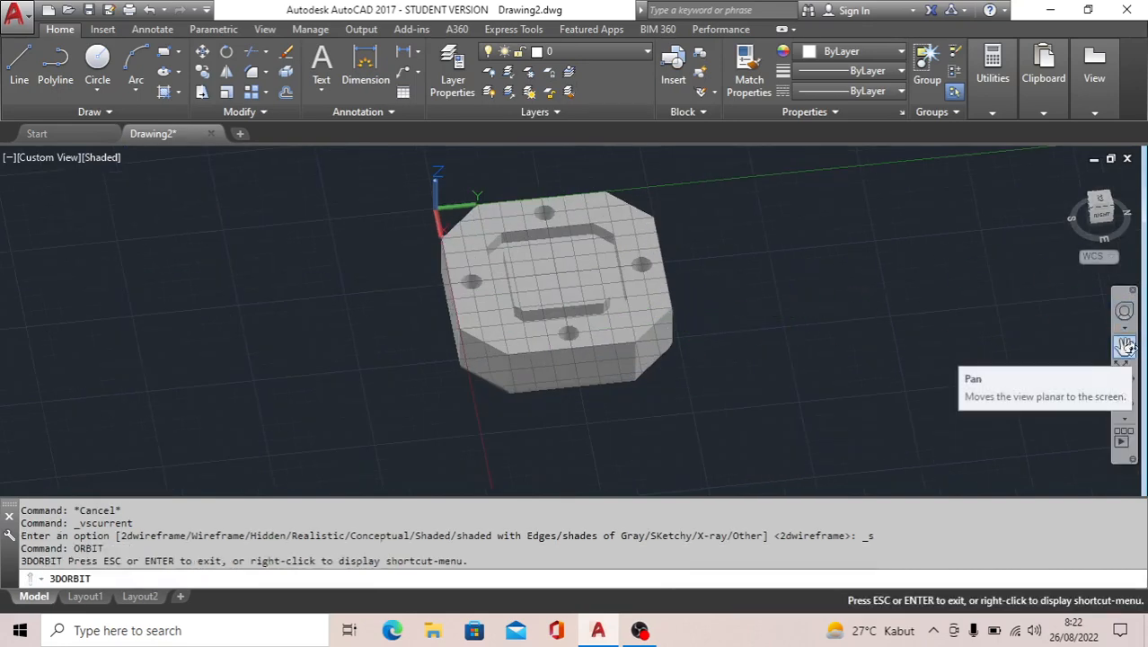
pyautogui.moveTo(638, 341)
pyautogui.mouseDown()
pyautogui.moveTo(676, 313)
pyautogui.moveTo(677, 328)
pyautogui.mouseUp()
pyautogui.press('Escape')
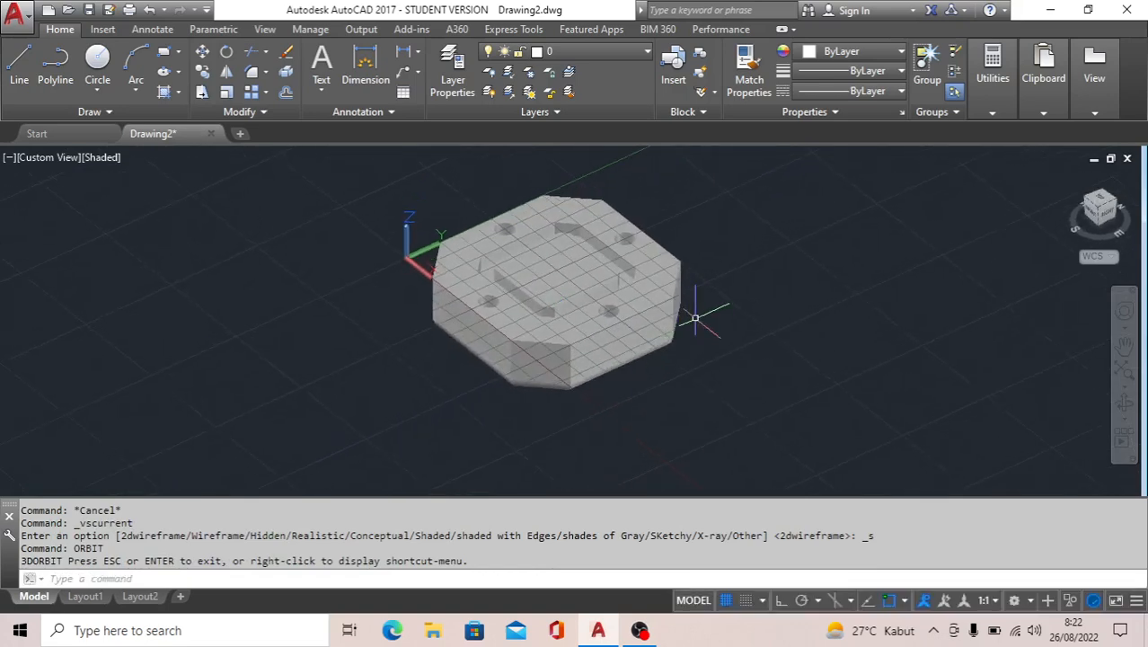
# Step: Rotate the UCS 90 degrees about the X axis
pyautogui.write('UCS')
pyautogui.press('Return')
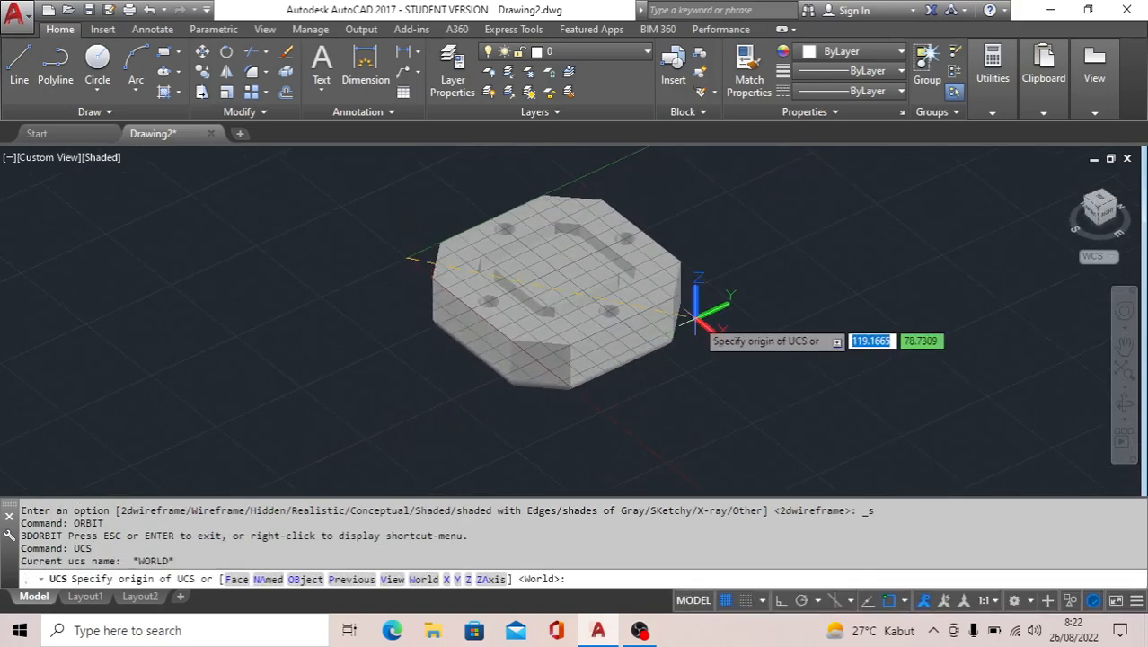
pyautogui.write('X')
pyautogui.press('Return')
pyautogui.press('Return')
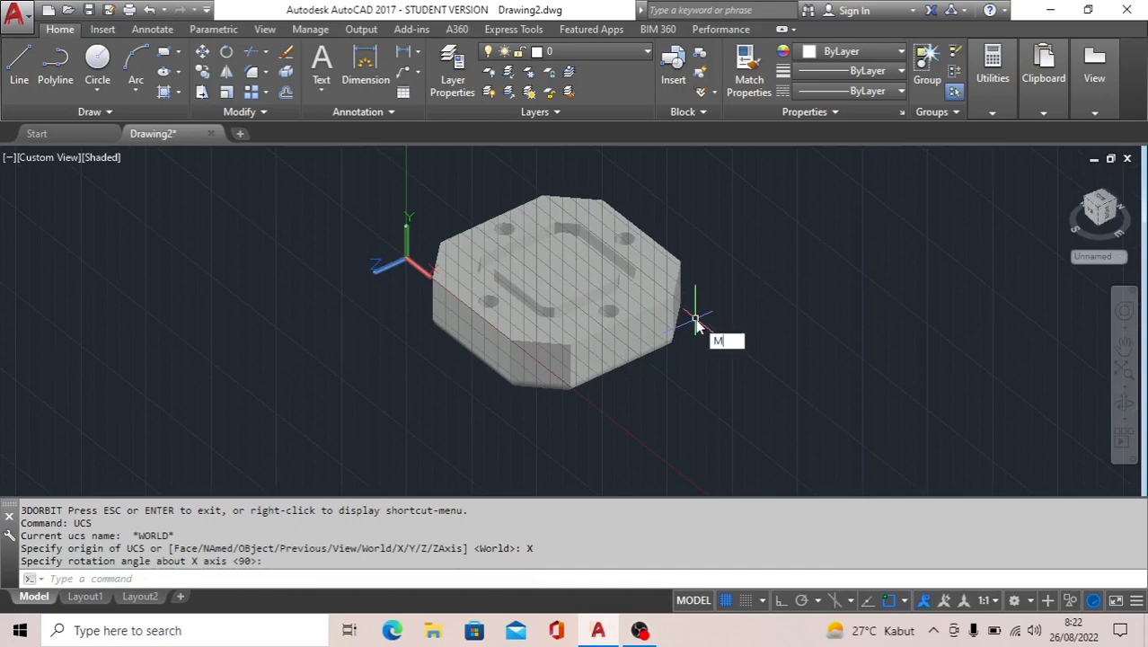
pyautogui.write('MOV')
pyautogui.press('Return')
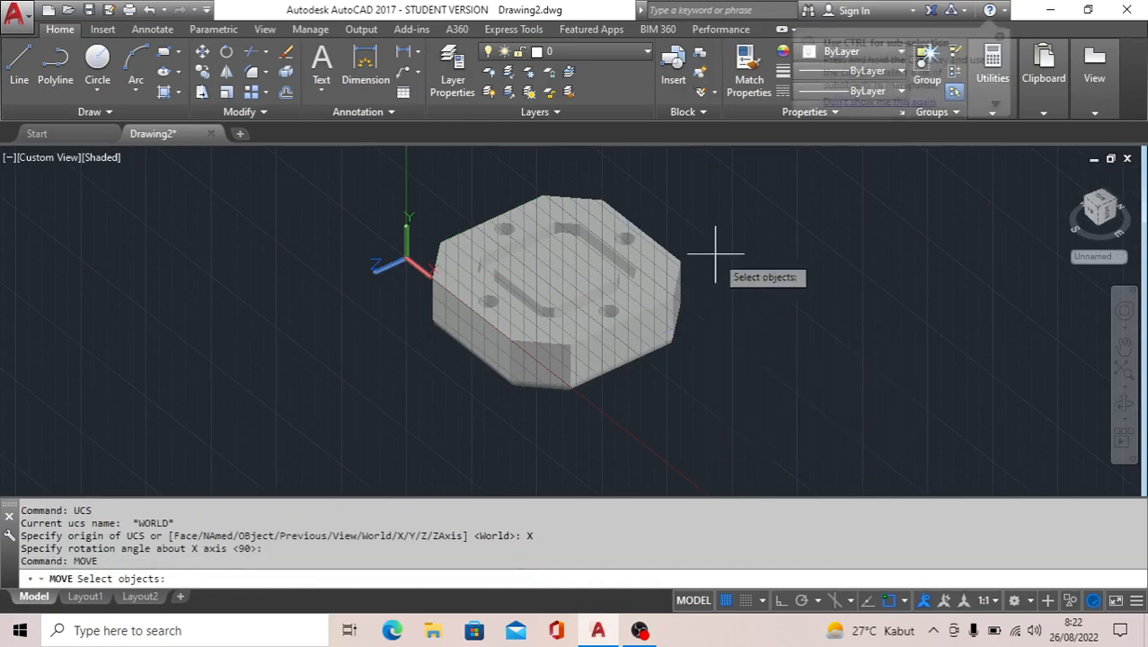
pyautogui.click(716, 255)
pyautogui.click(641, 308)
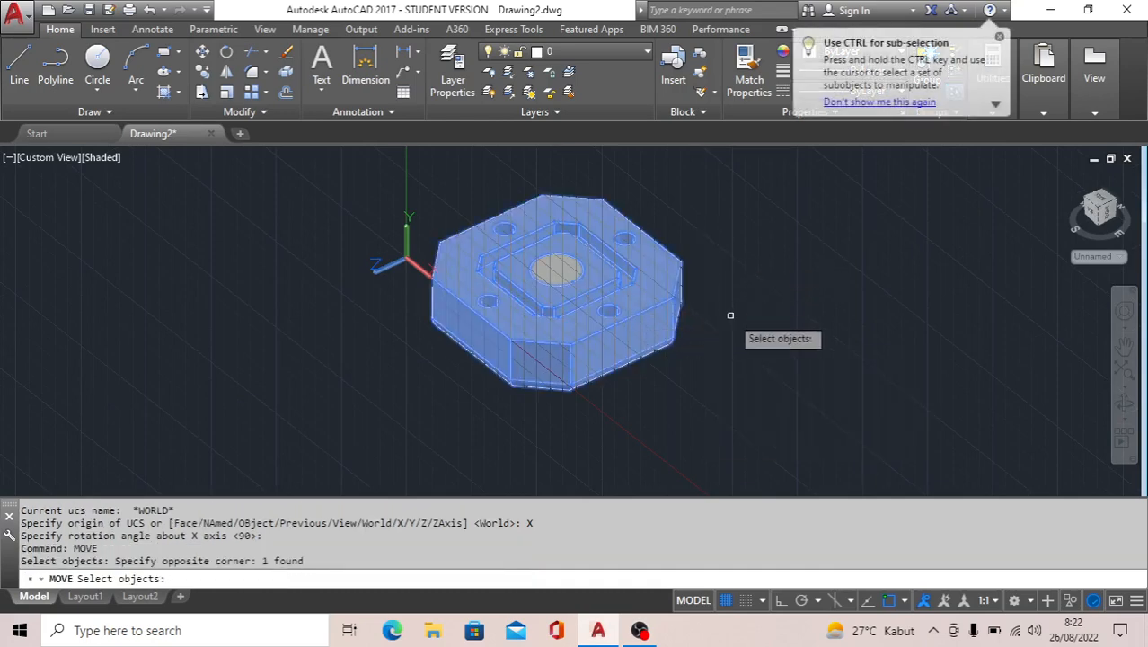
pyautogui.press('Escape')
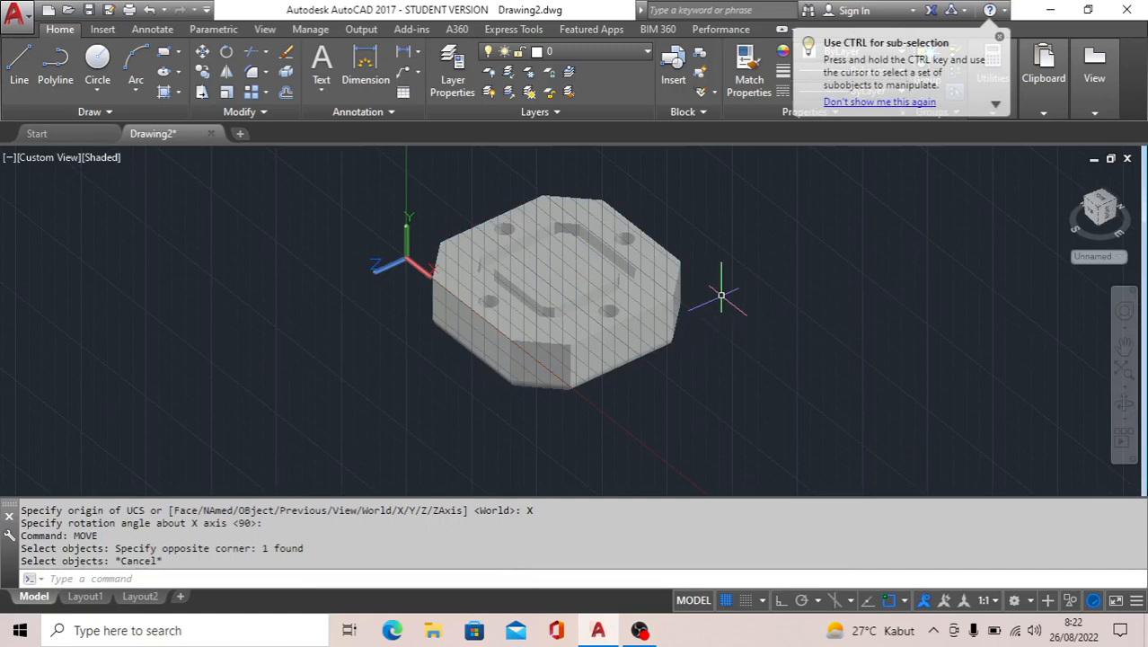
pyautogui.write('SUBTR')
pyautogui.press('Return')
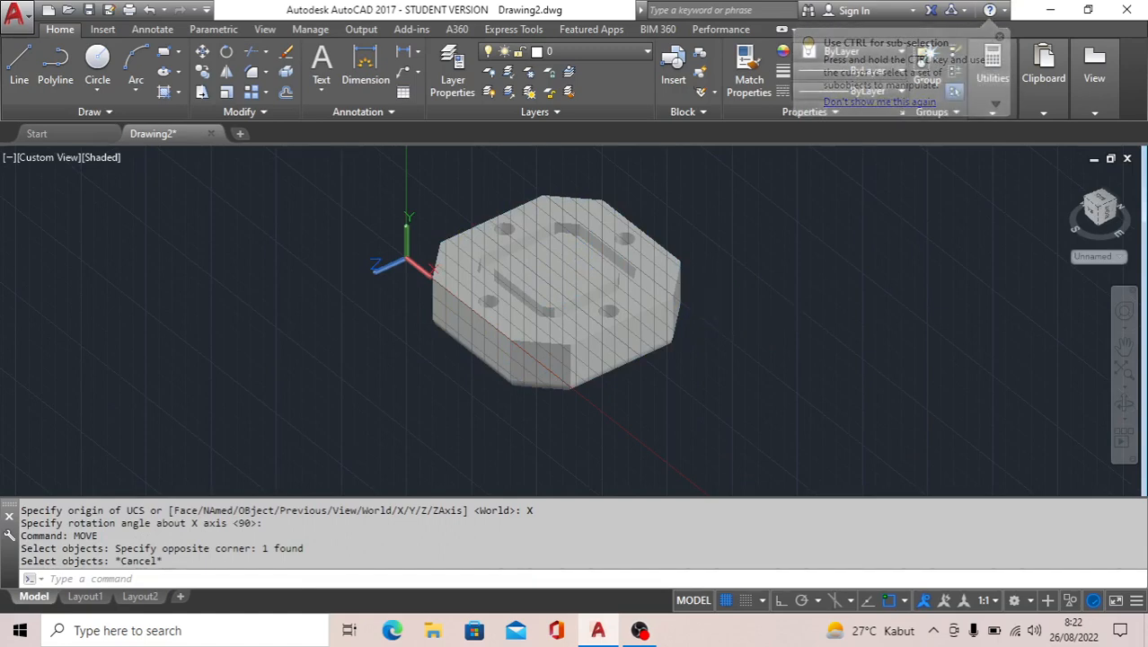
pyautogui.click(669, 291)
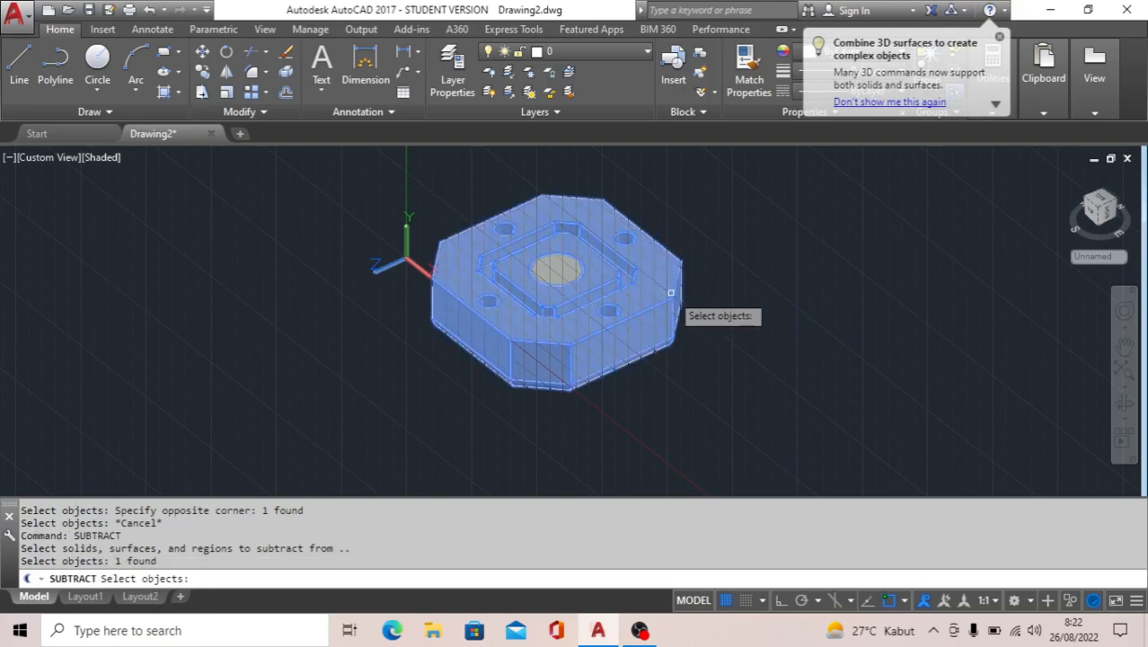
pyautogui.press('Return')
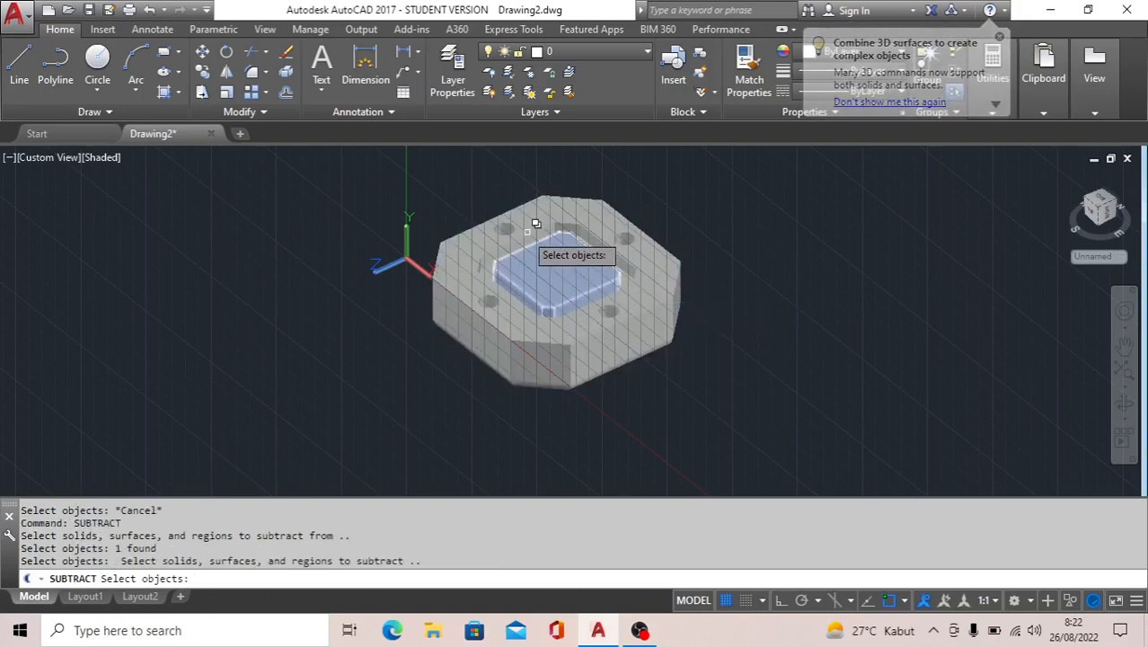
pyautogui.press('Escape')
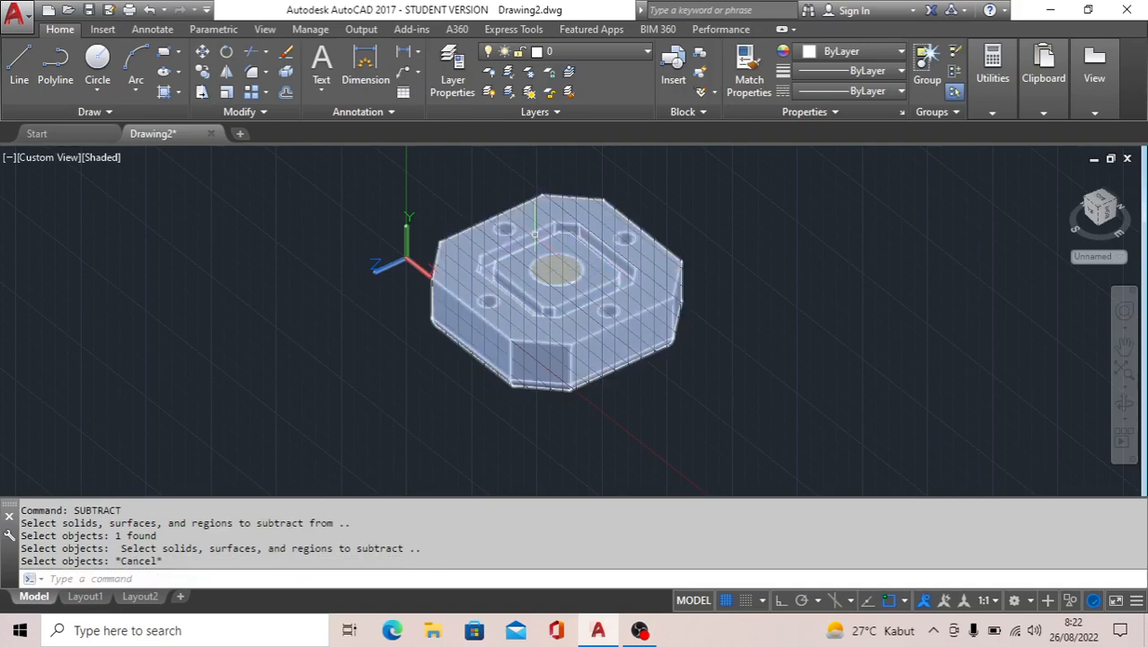
# Step: Erase the leftover inner block inside the plate's recess using the 2D Wireframe style, and return the visual style to Shaded
pyautogui.click(104, 160)
pyautogui.click(171, 203)
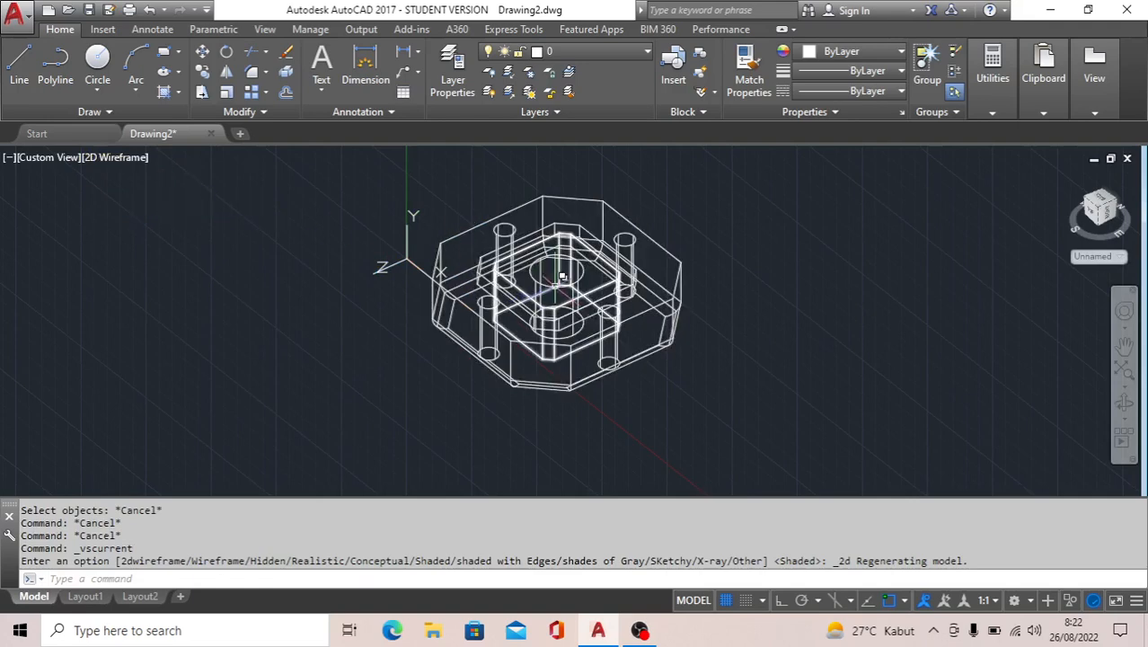
pyautogui.click(544, 310)
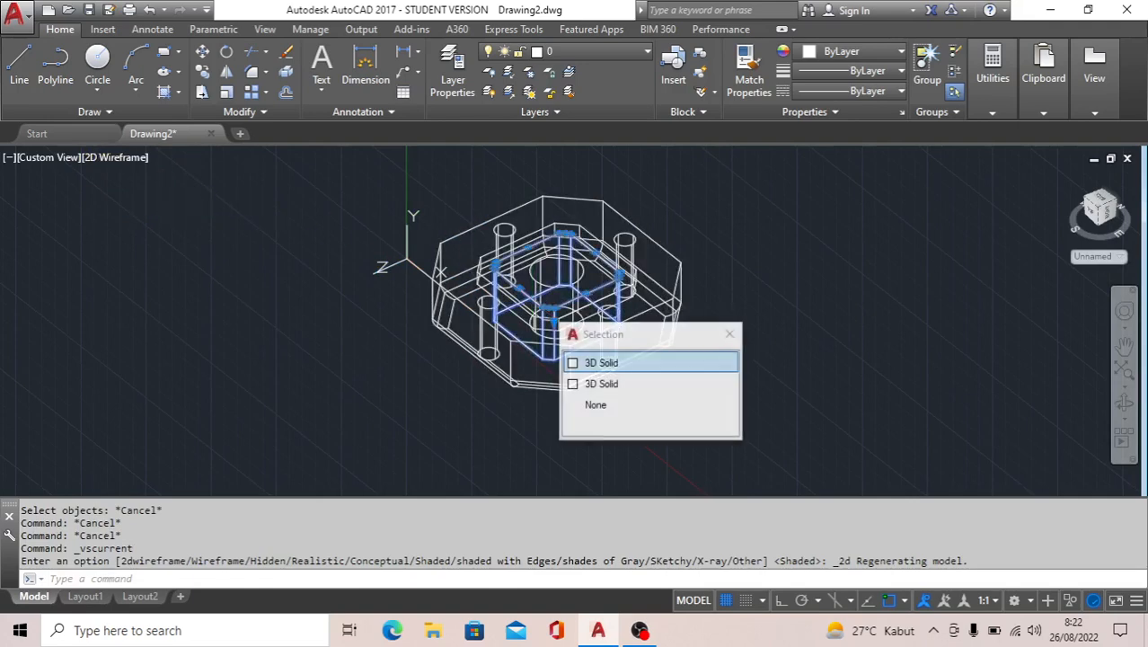
pyautogui.click(611, 361)
pyautogui.press('Delete')
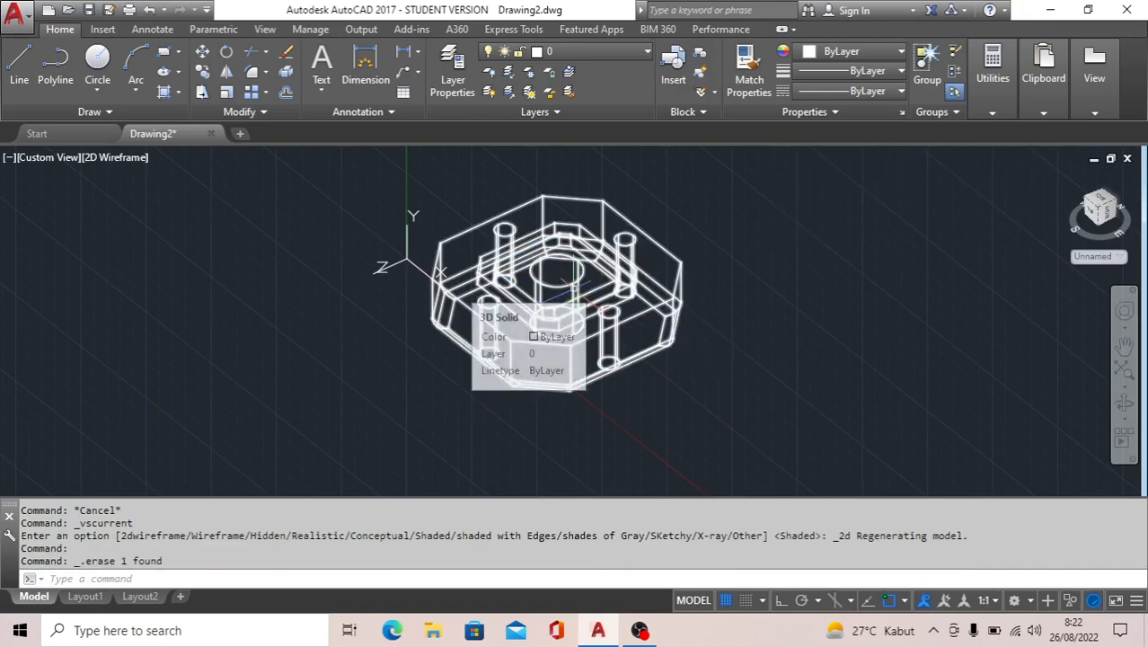
pyautogui.click(117, 157)
pyautogui.click(203, 275)
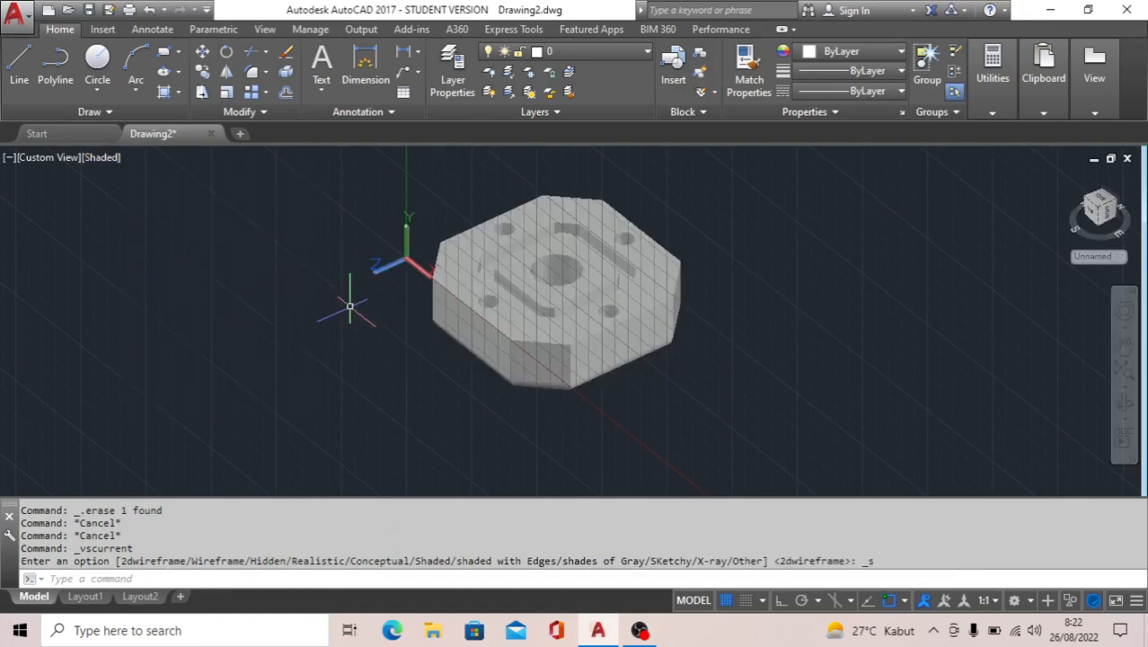
# Step: Move the whole plate 30 units straight up along the Y axis with polar tracking on
pyautogui.press('Return')
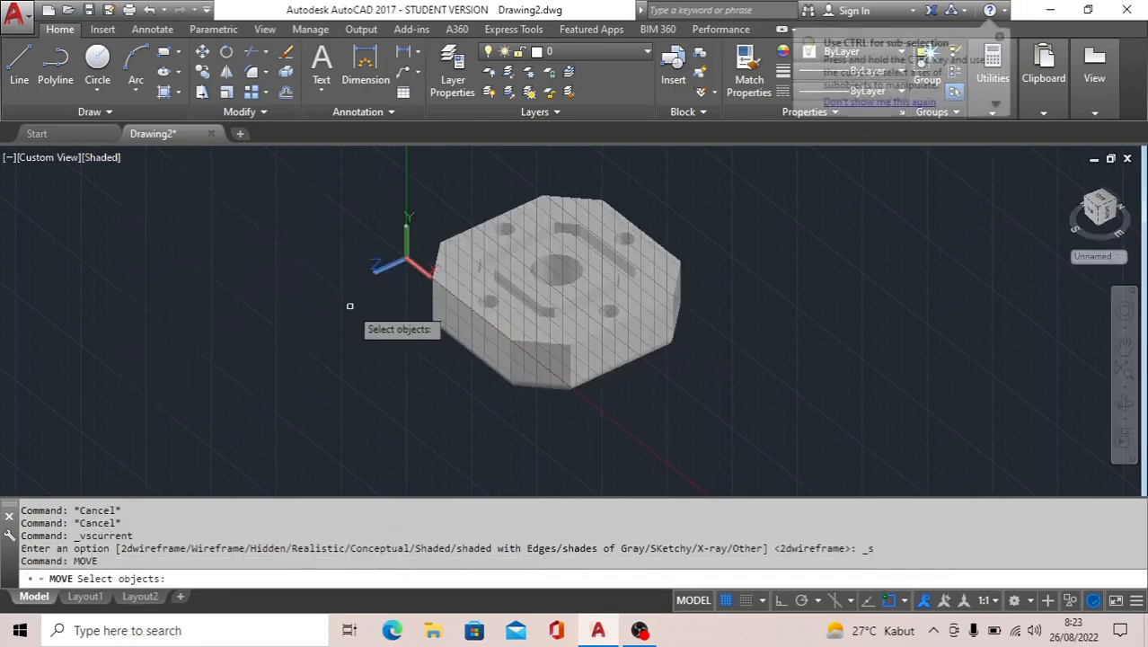
pyautogui.click(619, 419)
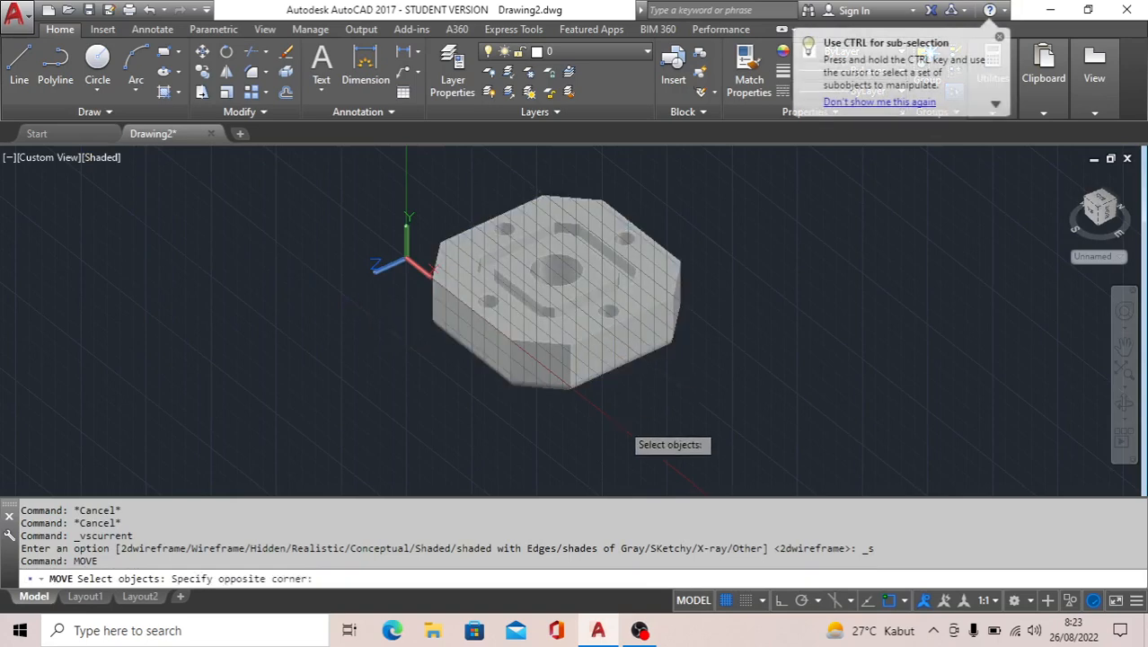
pyautogui.click(531, 290)
pyautogui.press('Return')
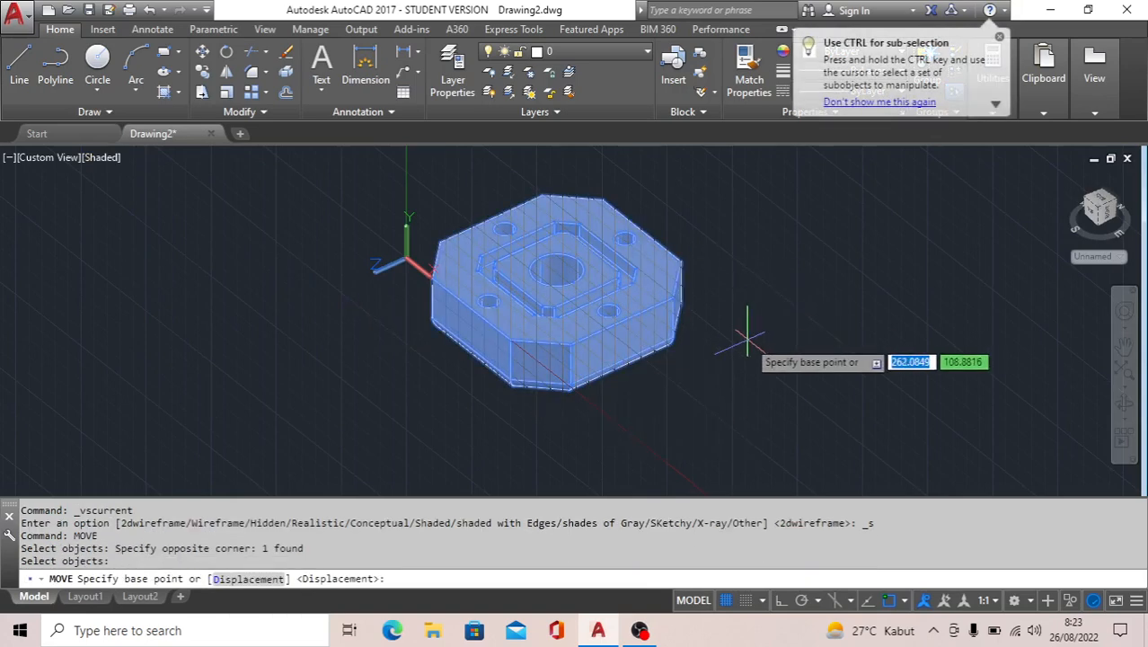
pyautogui.click(746, 338)
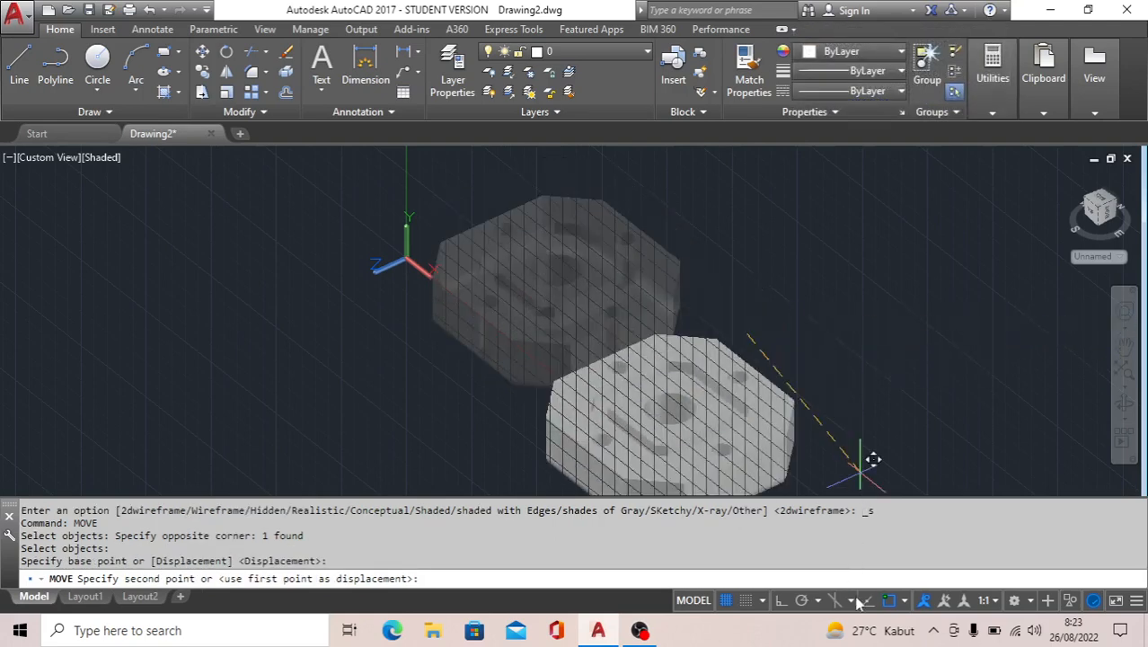
pyautogui.click(803, 601)
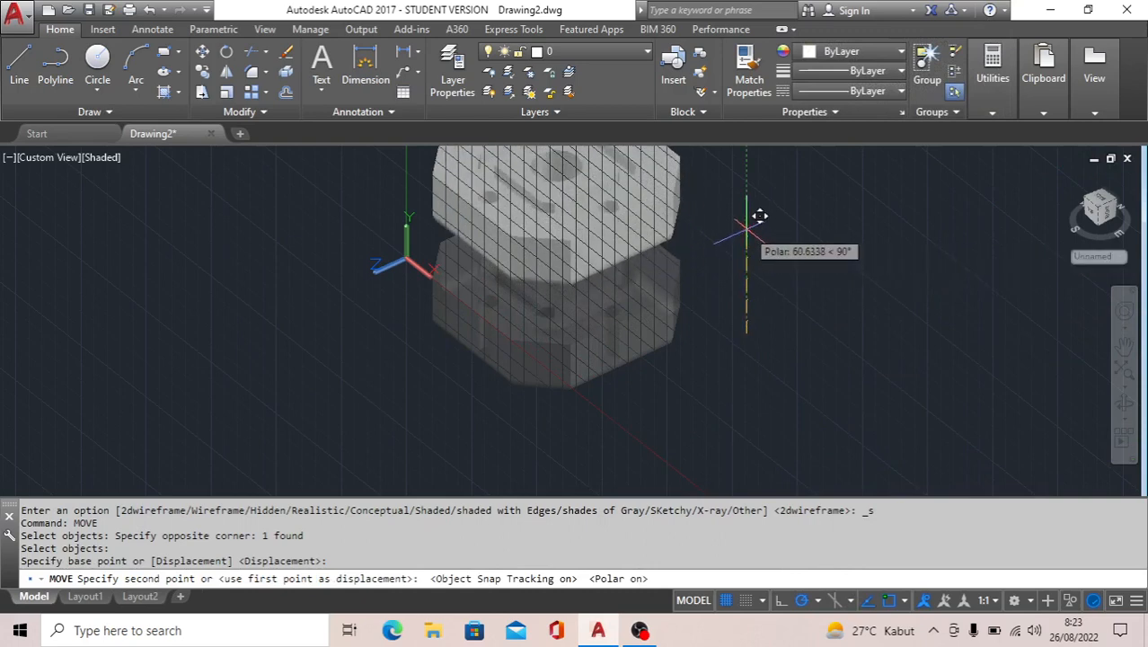
pyautogui.write('30')
pyautogui.press('Return')
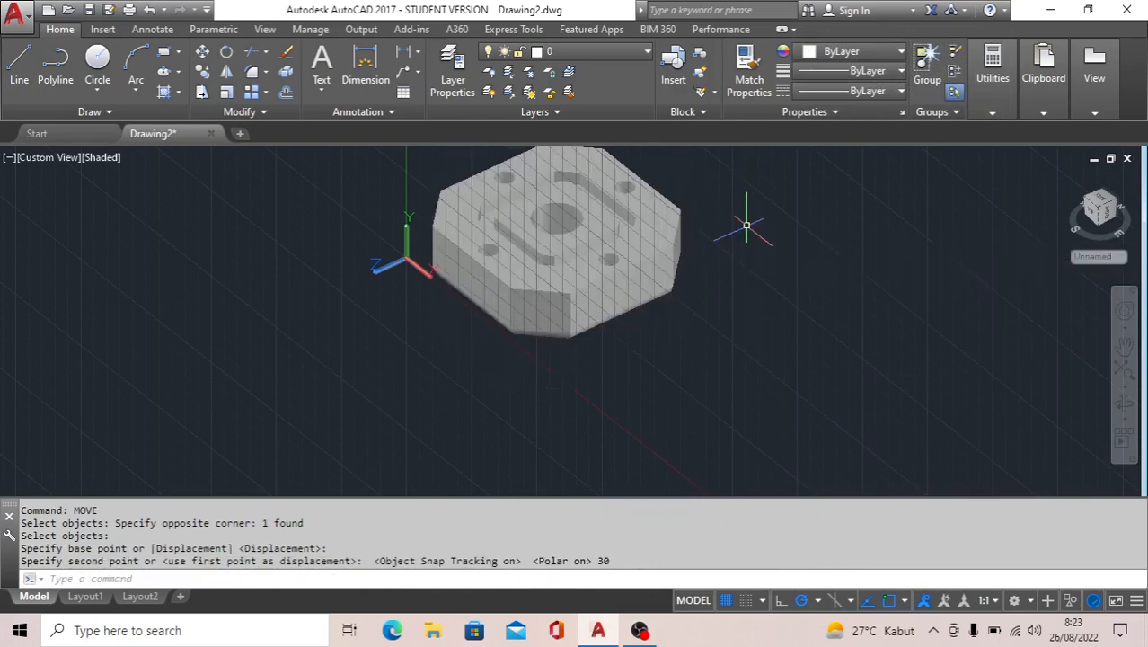
# Step: Restore the UCS to World
pyautogui.write('UCS')
pyautogui.press('Return')
pyautogui.write('W')
pyautogui.press('Return')
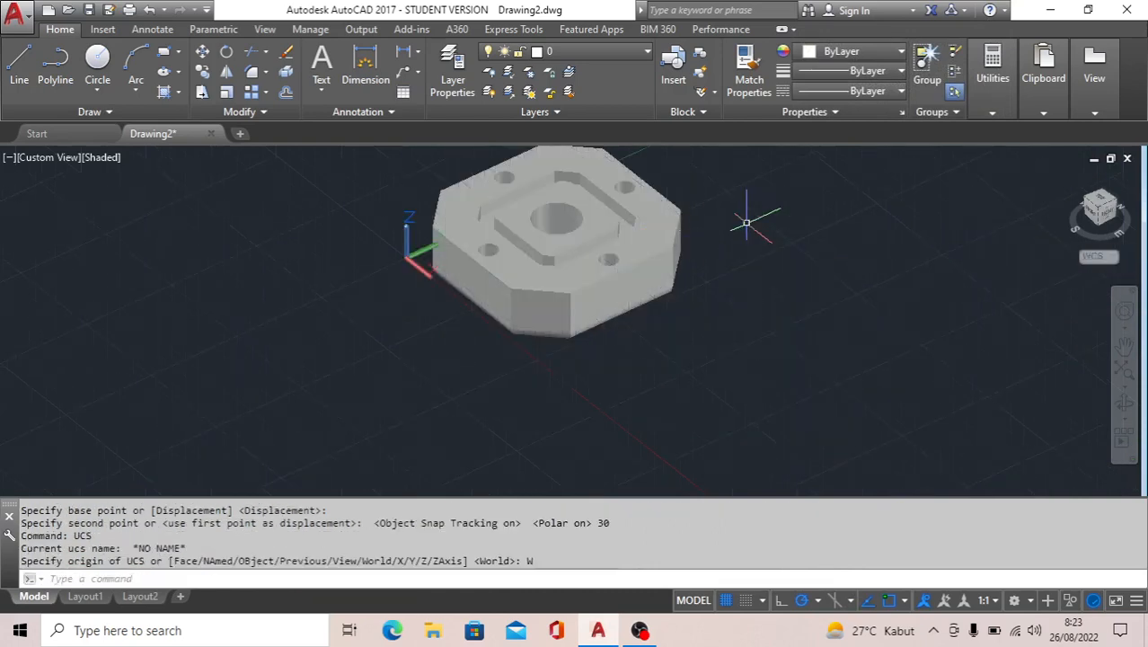
# Step: Set FACETRES to 9 for smoother curved faces and switch the visual style to Realistic
pyautogui.scroll(-4, 621, 301)
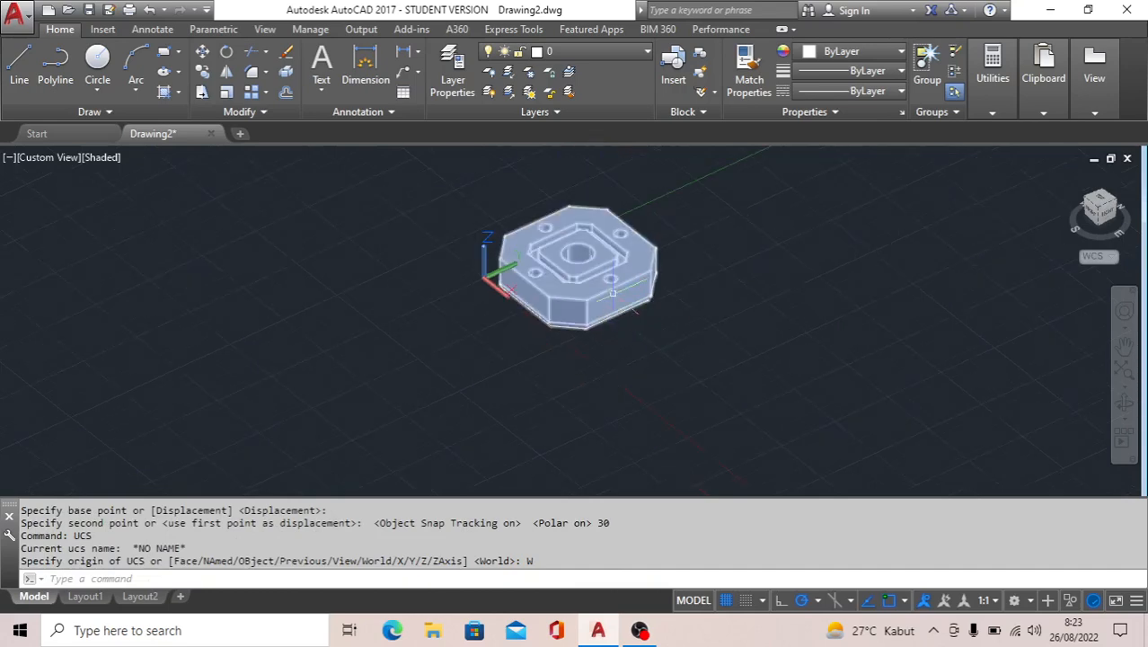
pyautogui.scroll(3, 632, 189)
pyautogui.scroll(2, 699, 243)
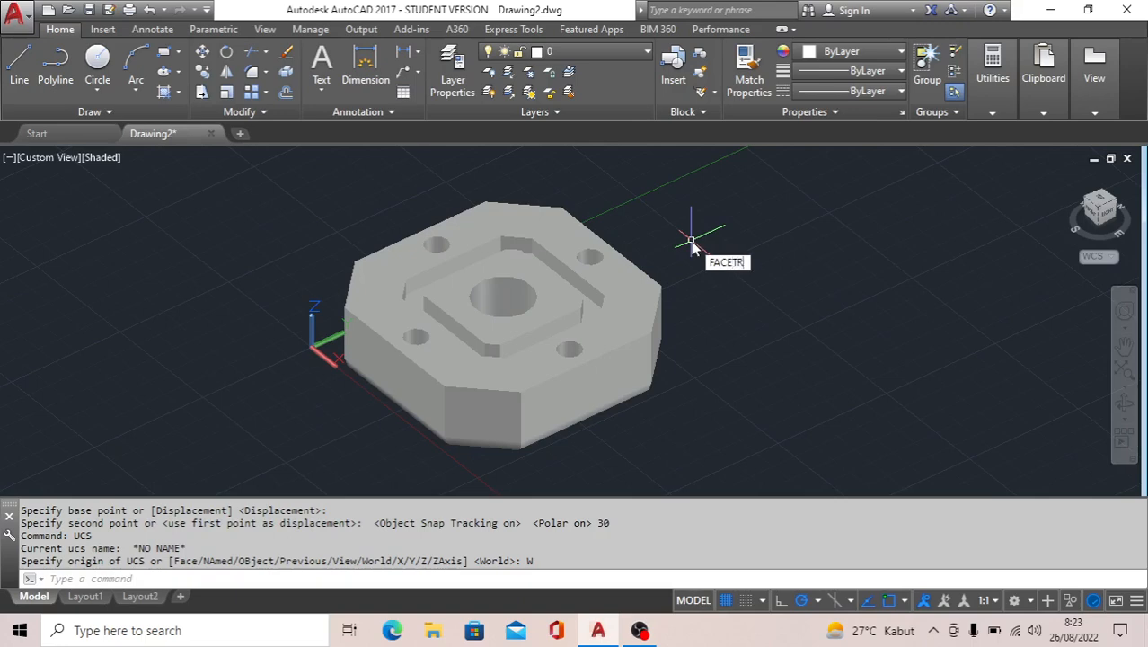
pyautogui.press('Return')
pyautogui.write('9')
pyautogui.press('Return')
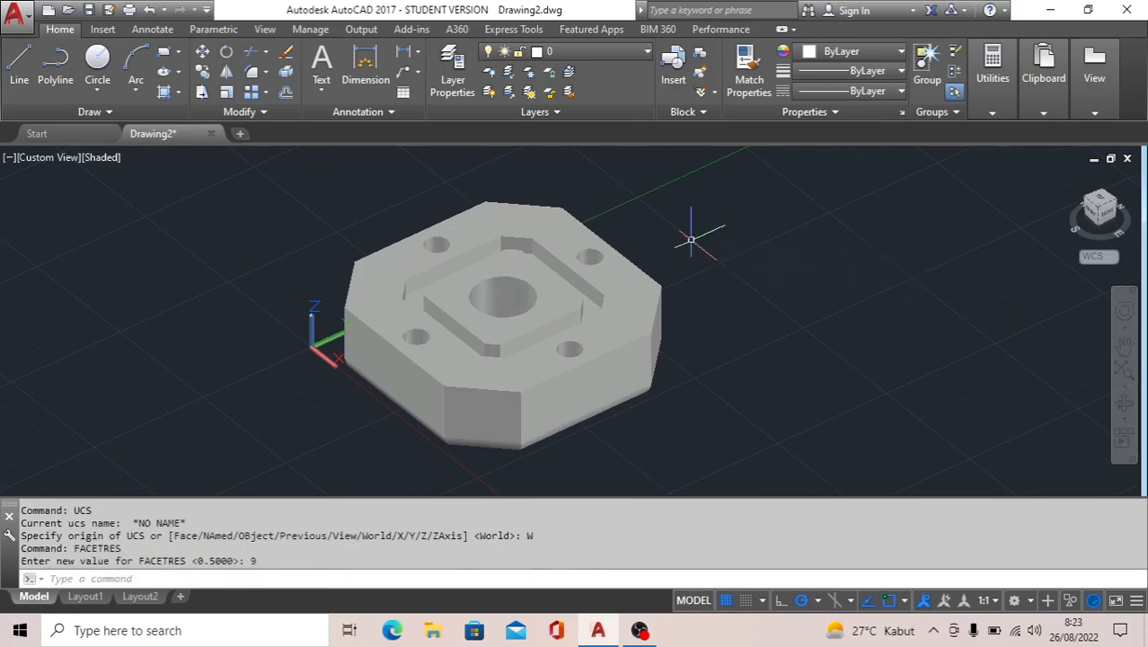
pyautogui.click(101, 158)
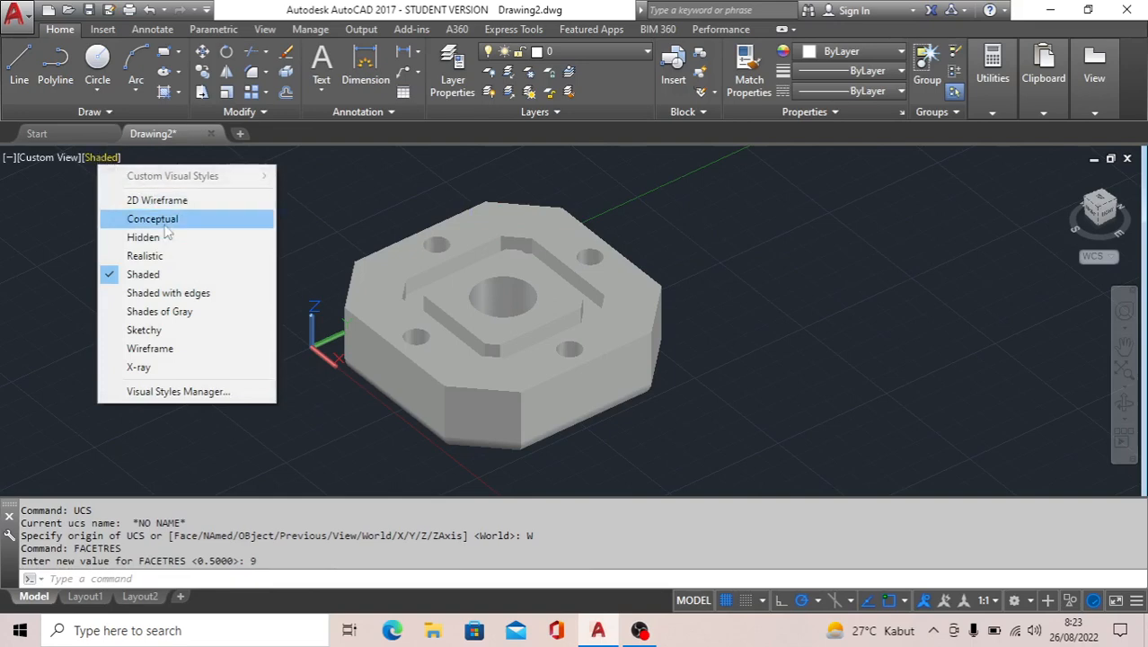
pyautogui.click(164, 256)
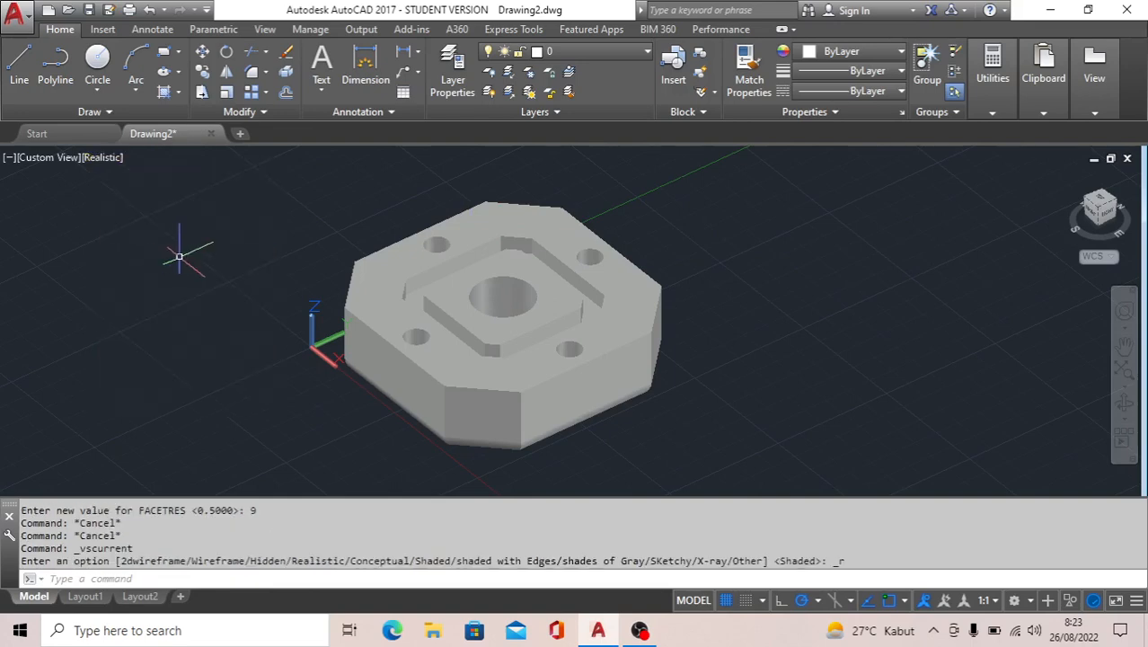
pyautogui.scroll(-2, 390, 265)
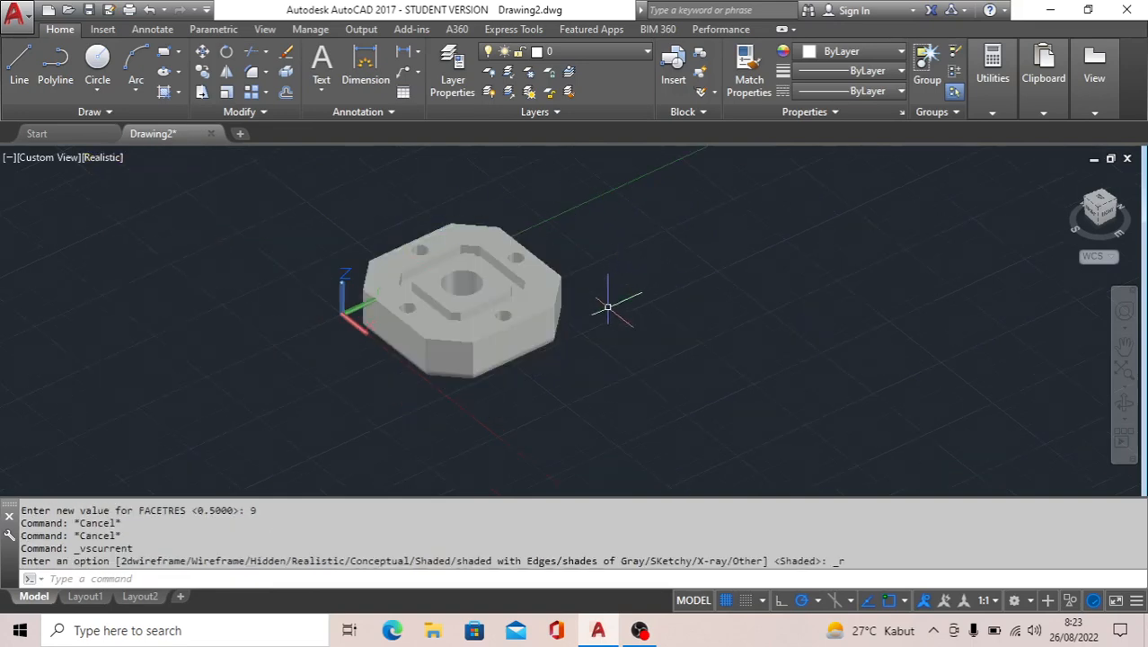
pyautogui.scroll(2, 298, 286)
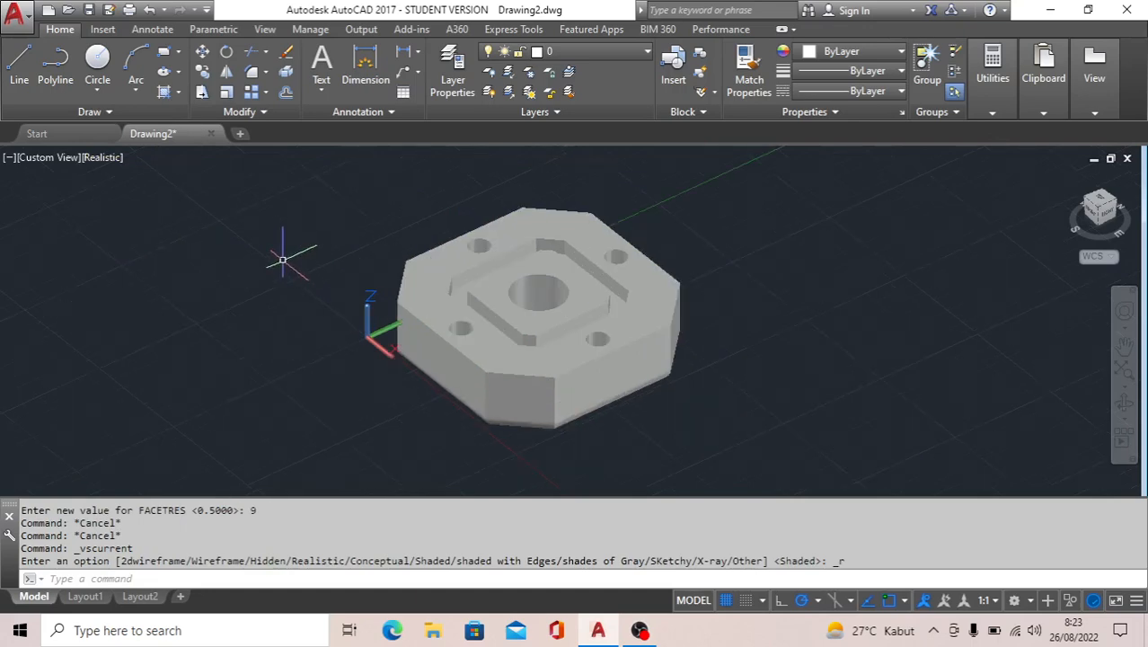
pyautogui.write('f')
pyautogui.press('Return')
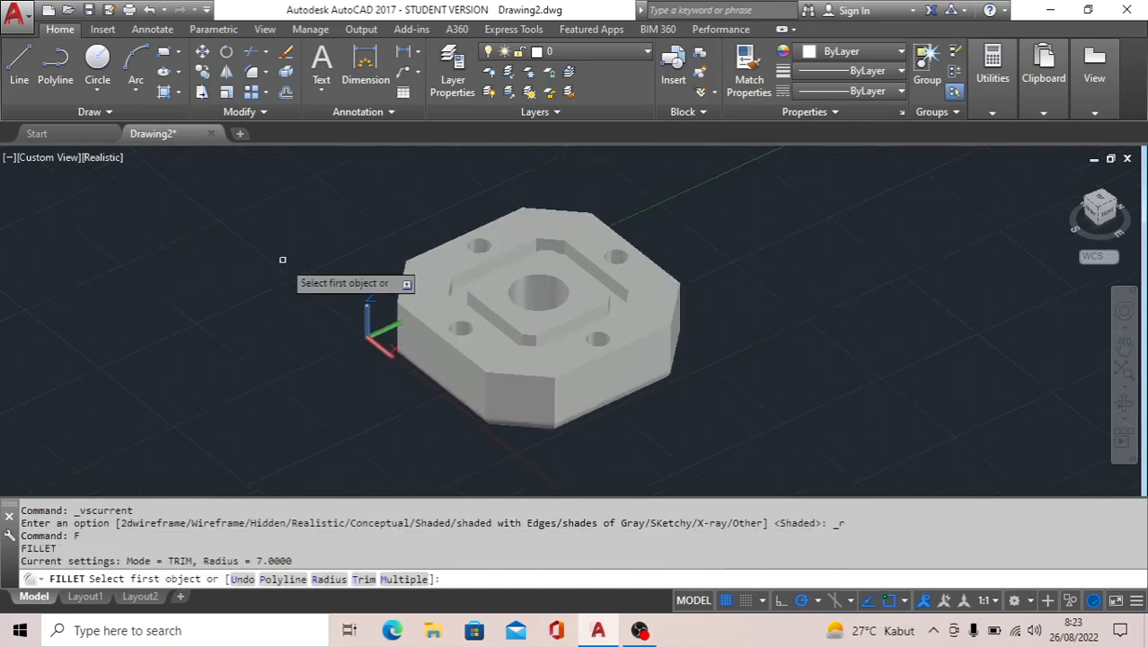
pyautogui.write('r')
pyautogui.press('Return')
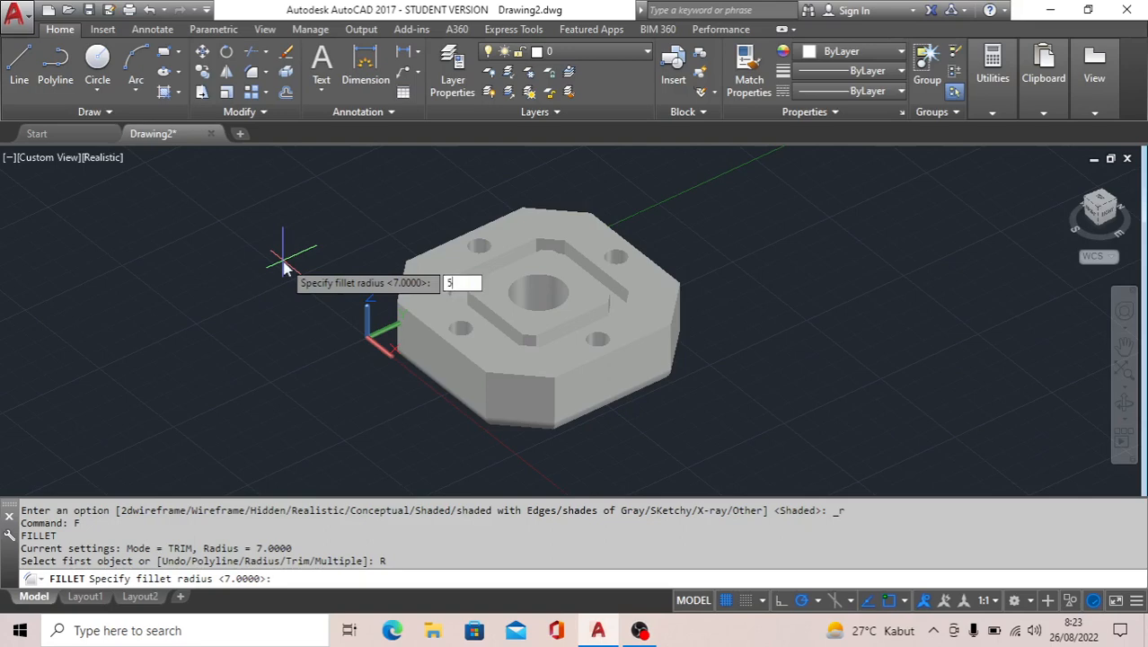
pyautogui.write('5')
pyautogui.press('Escape')
pyautogui.press('Escape')
# Step: Fillet the top edges of the plate's four corner holes with a radius of 1.5
pyautogui.write('F')
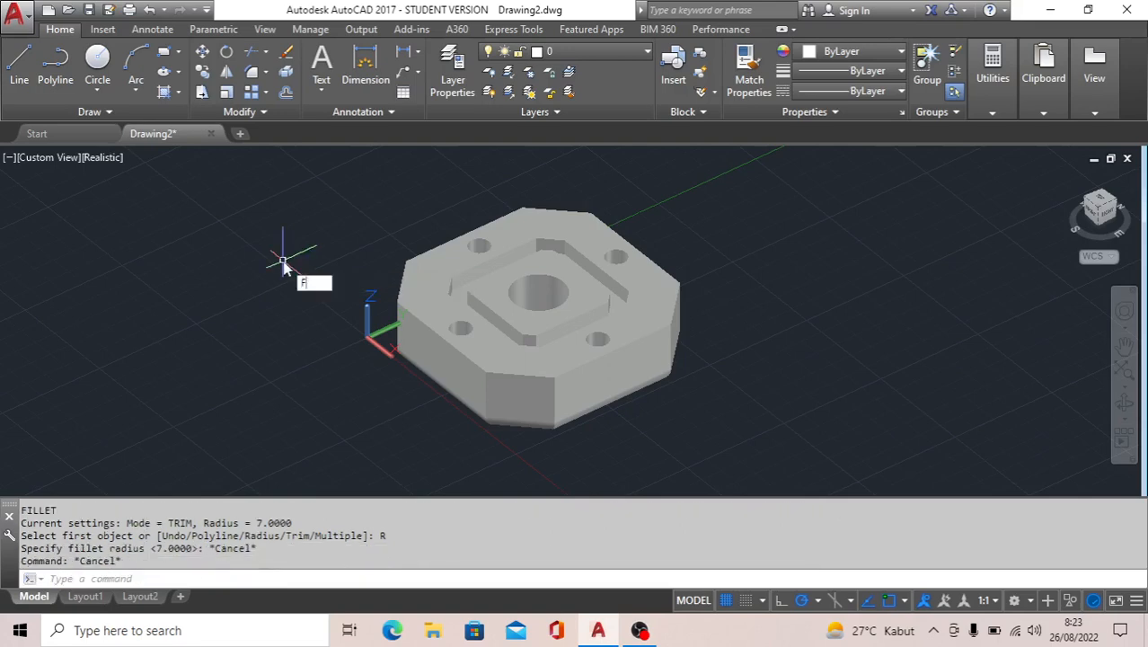
pyautogui.press('Return')
pyautogui.write('r')
pyautogui.press('Return')
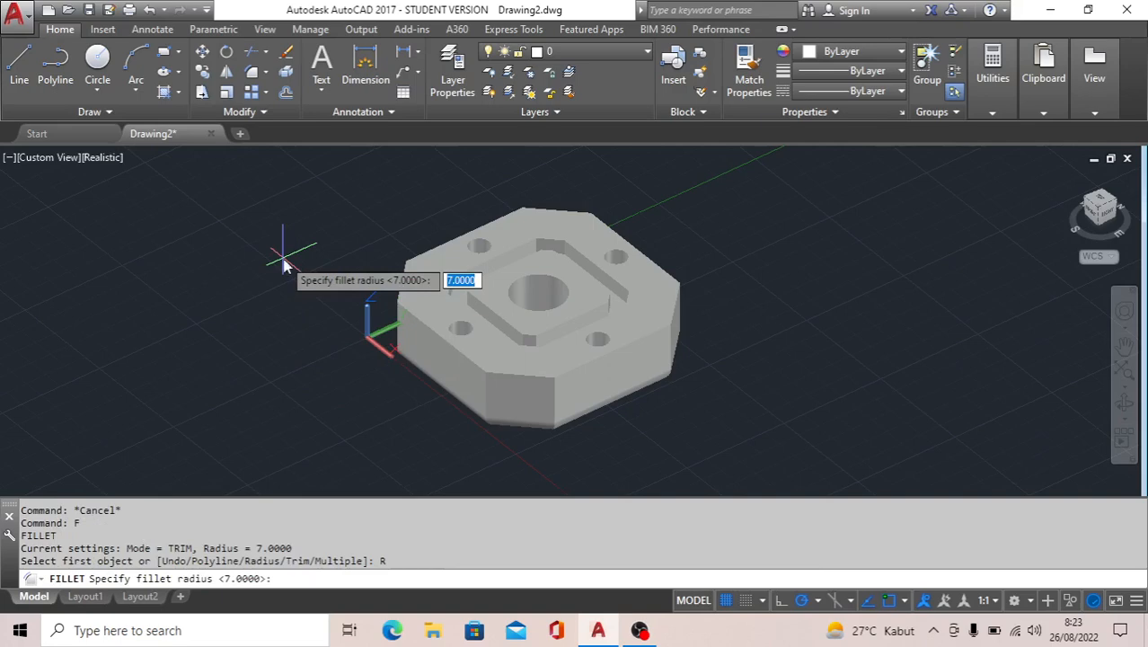
pyautogui.write('1.5')
pyautogui.press('Return')
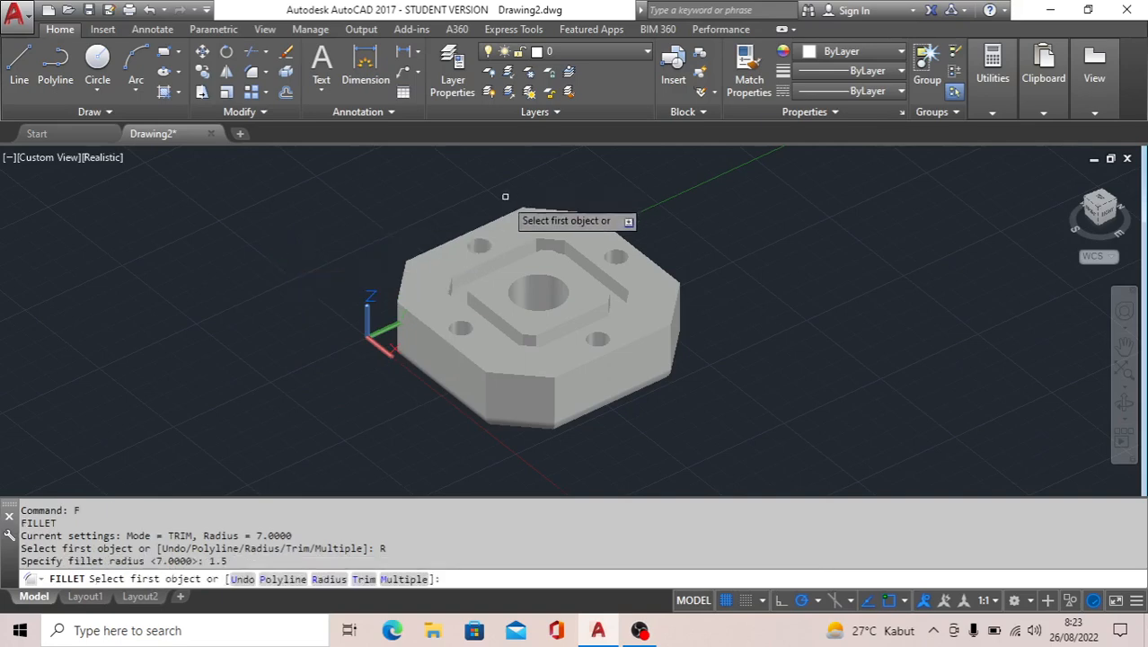
pyautogui.scroll(3, 500, 210)
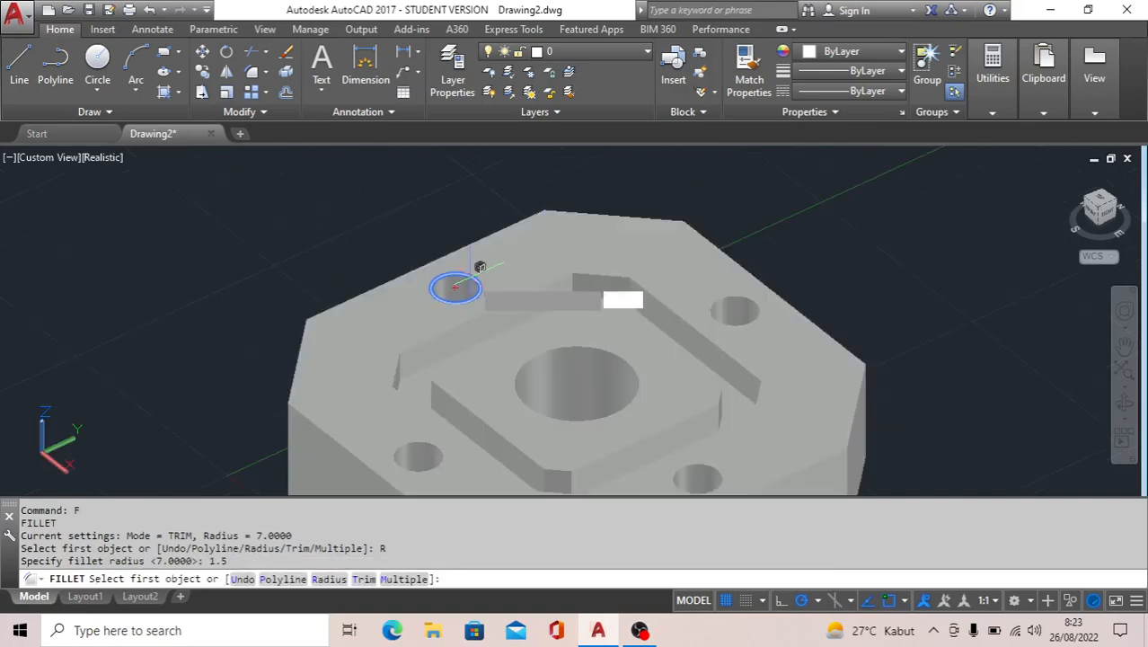
pyautogui.click(469, 278)
pyautogui.press('Return')
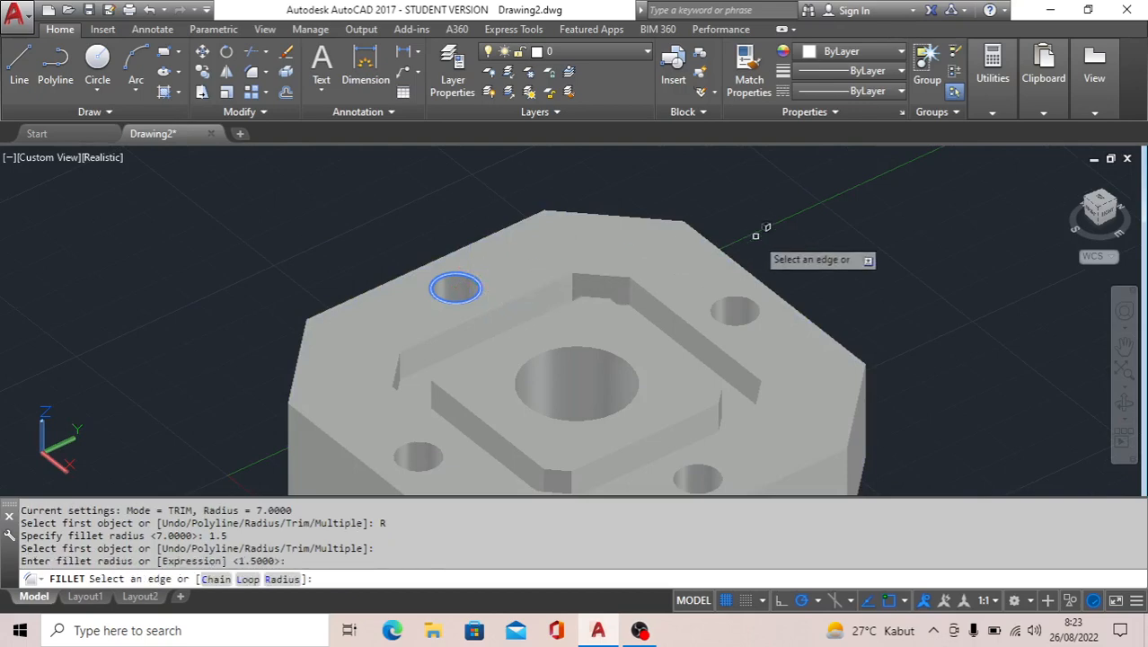
pyautogui.click(735, 298)
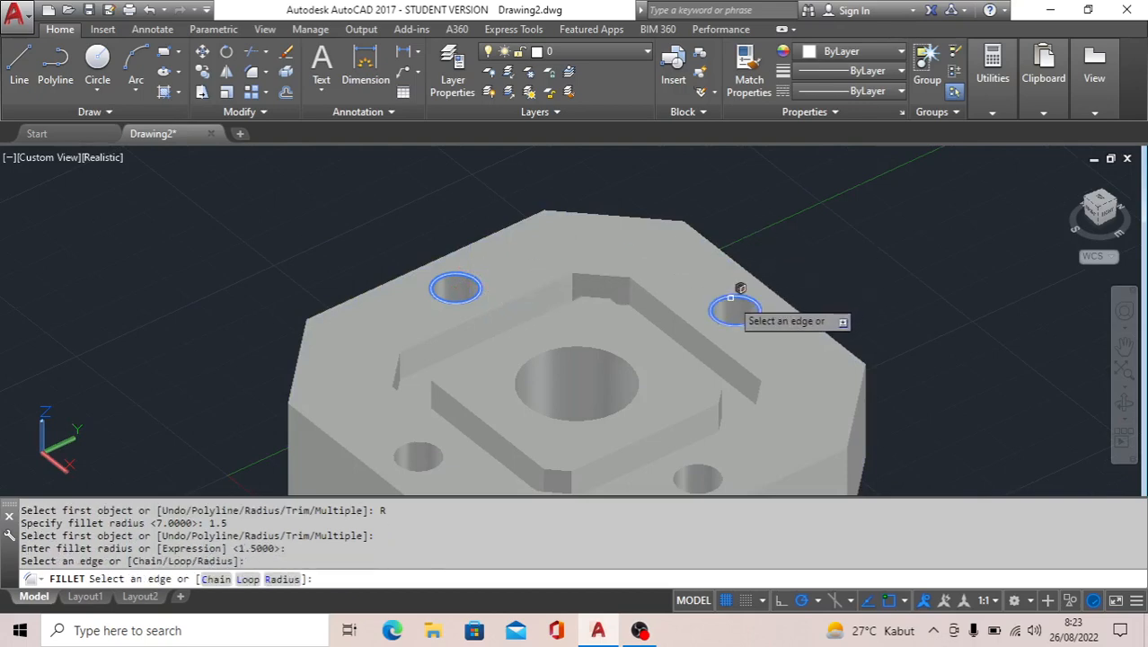
pyautogui.click(723, 466)
pyautogui.click(427, 441)
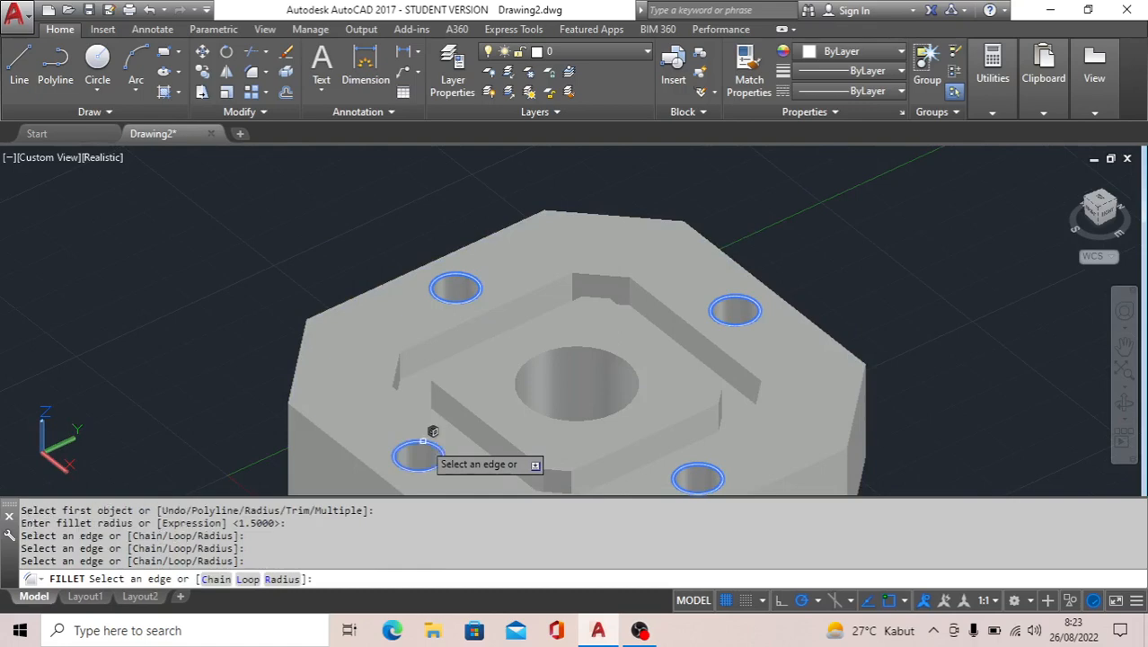
pyautogui.press('Return')
pyautogui.scroll(-4, 415, 217)
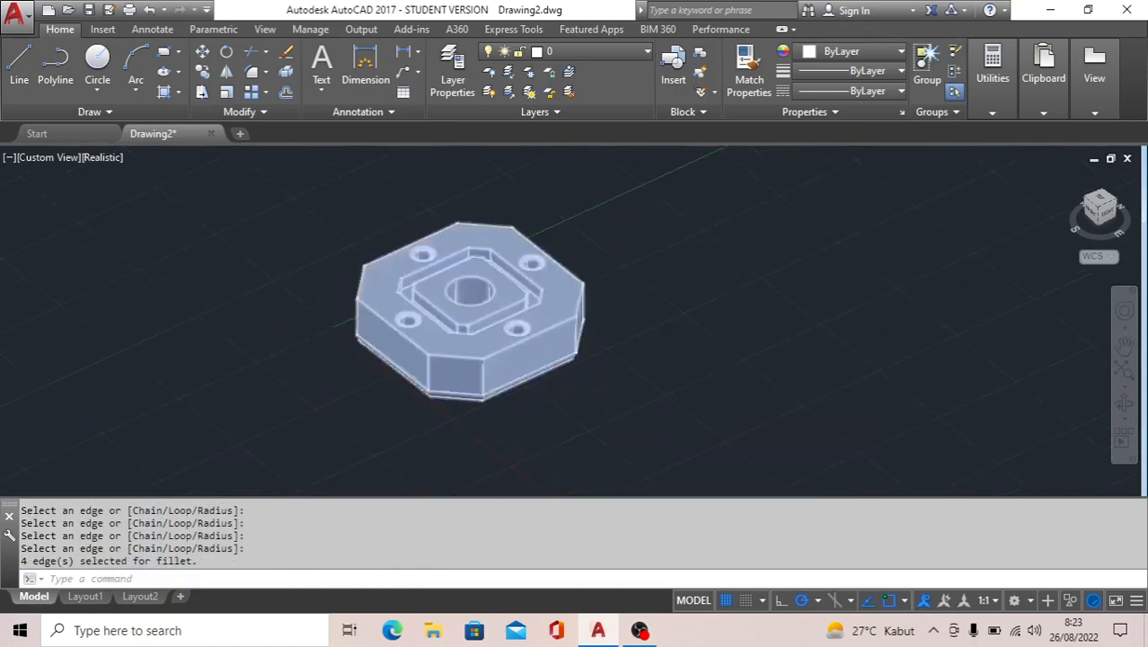
# Step: Fillet the top edge of the plate's central hole with a radius of 3
pyautogui.scroll(3, 464, 282)
pyautogui.write('F')
pyautogui.press('Return')
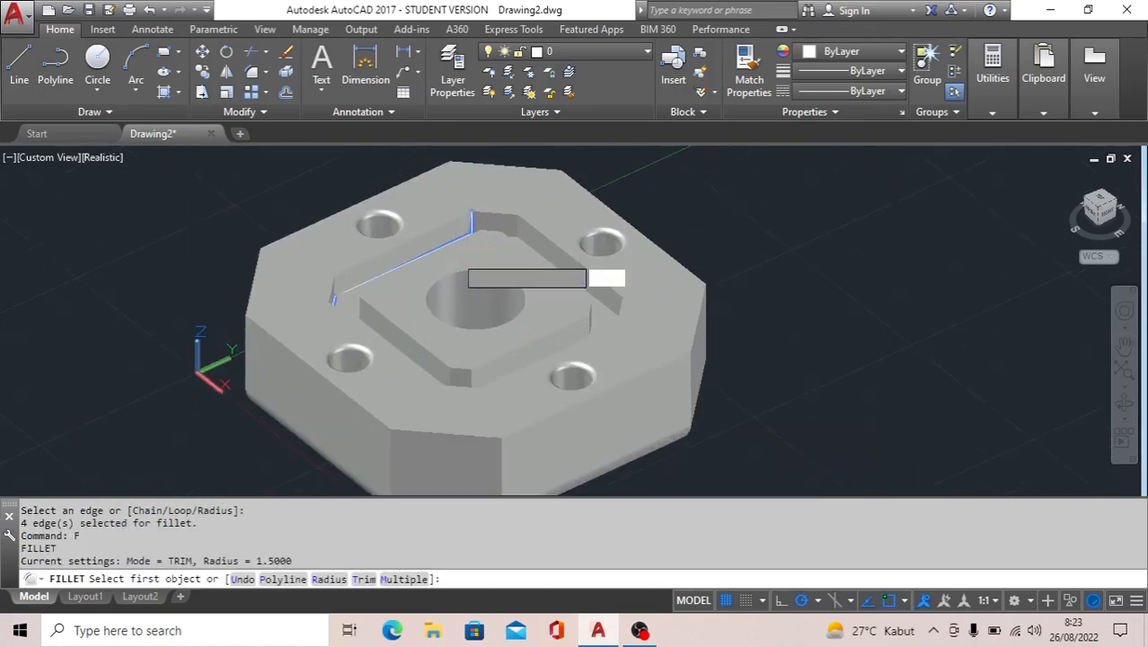
pyautogui.write('R')
pyautogui.press('Return')
pyautogui.write('3')
pyautogui.press('Return')
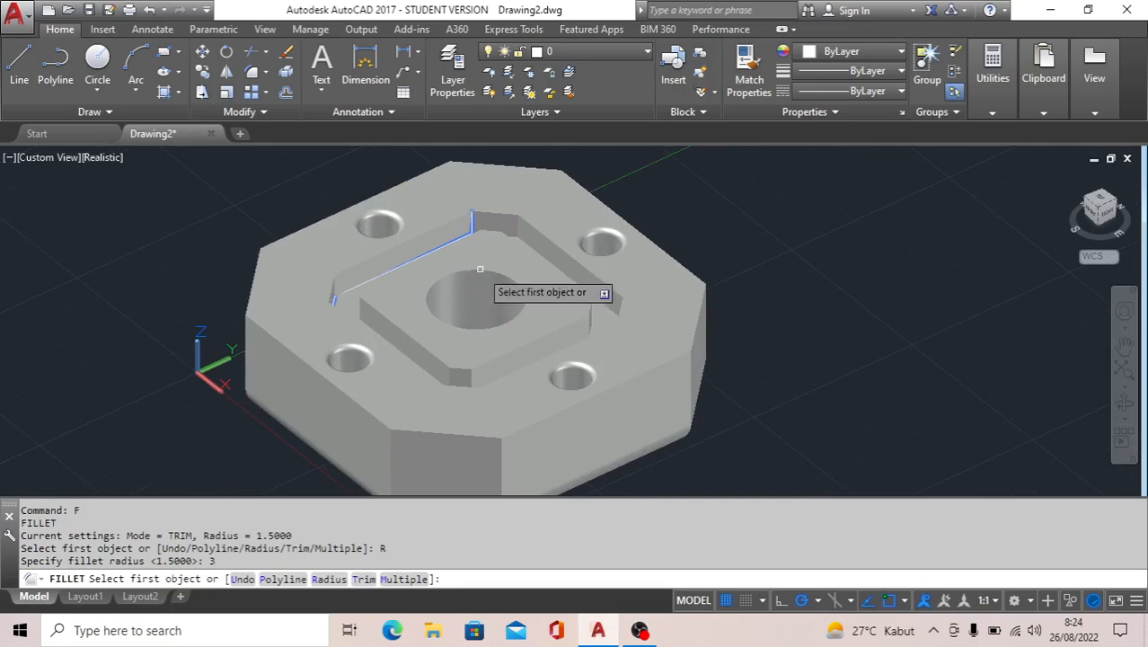
pyautogui.click(480, 269)
pyautogui.press('Return')
pyautogui.press('Return')
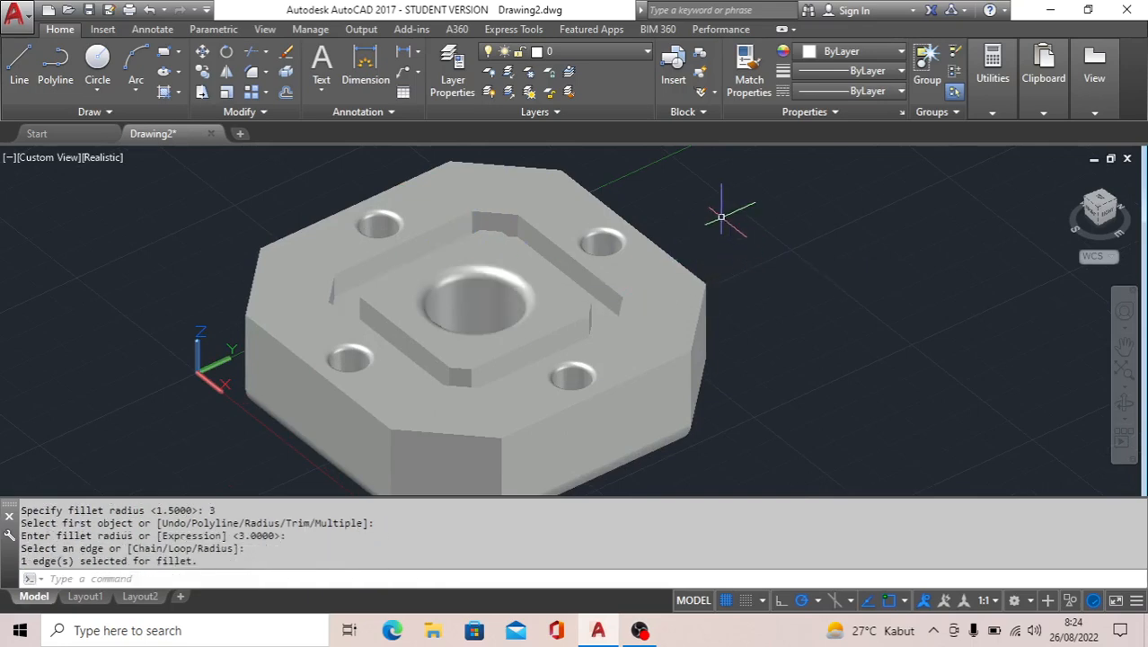
# Step: Zoom to show the whole plate and clear the stray edge highlights on it
pyautogui.scroll(-2, 572, 207)
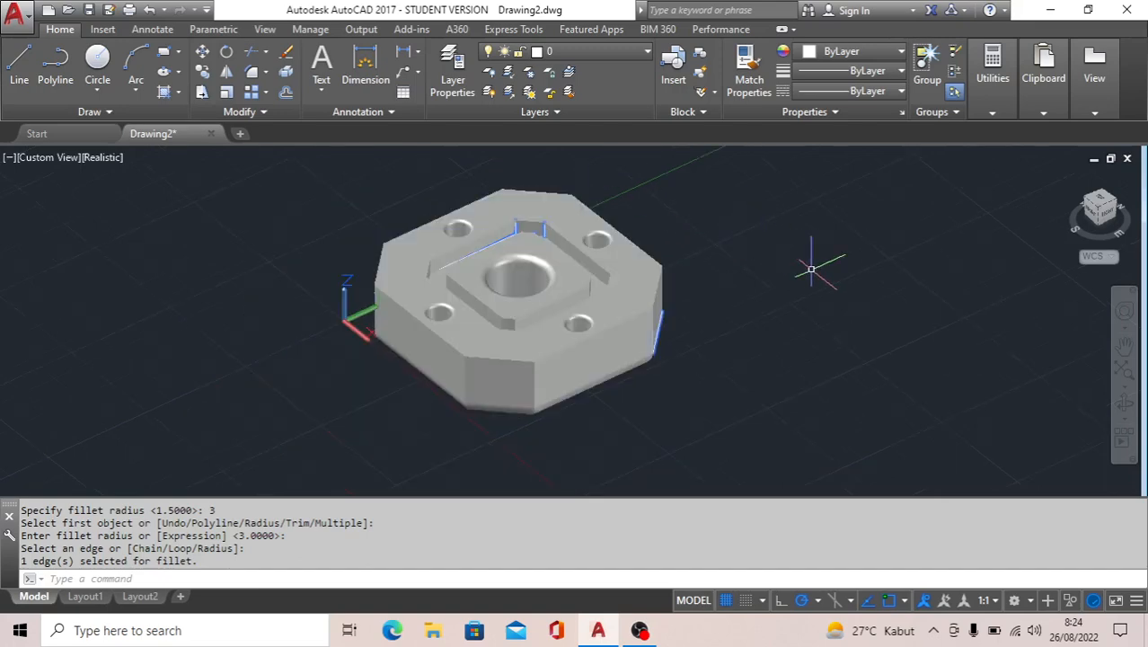
pyautogui.write('z')
pyautogui.press('Return')
pyautogui.scroll(1, 801, 290)
pyautogui.write('a')
pyautogui.press('Return')
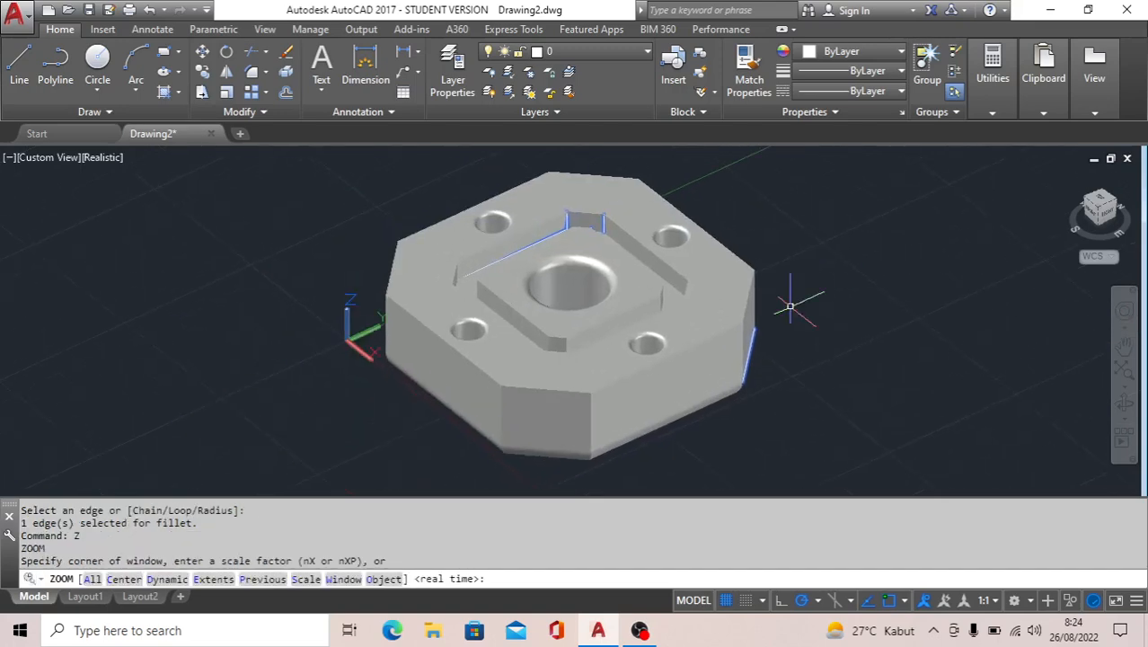
pyautogui.press('Escape')
pyautogui.press('Escape')
pyautogui.press('Escape')
pyautogui.click(833, 239)
pyautogui.click(833, 239)
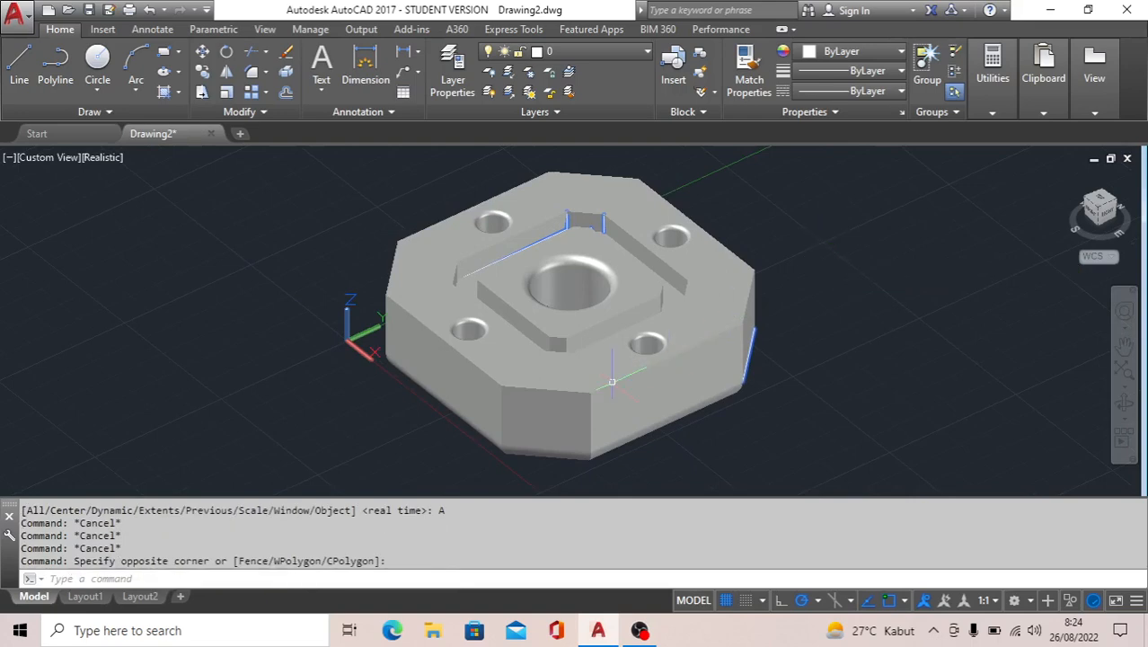
pyautogui.click(626, 337)
pyautogui.press('Escape')
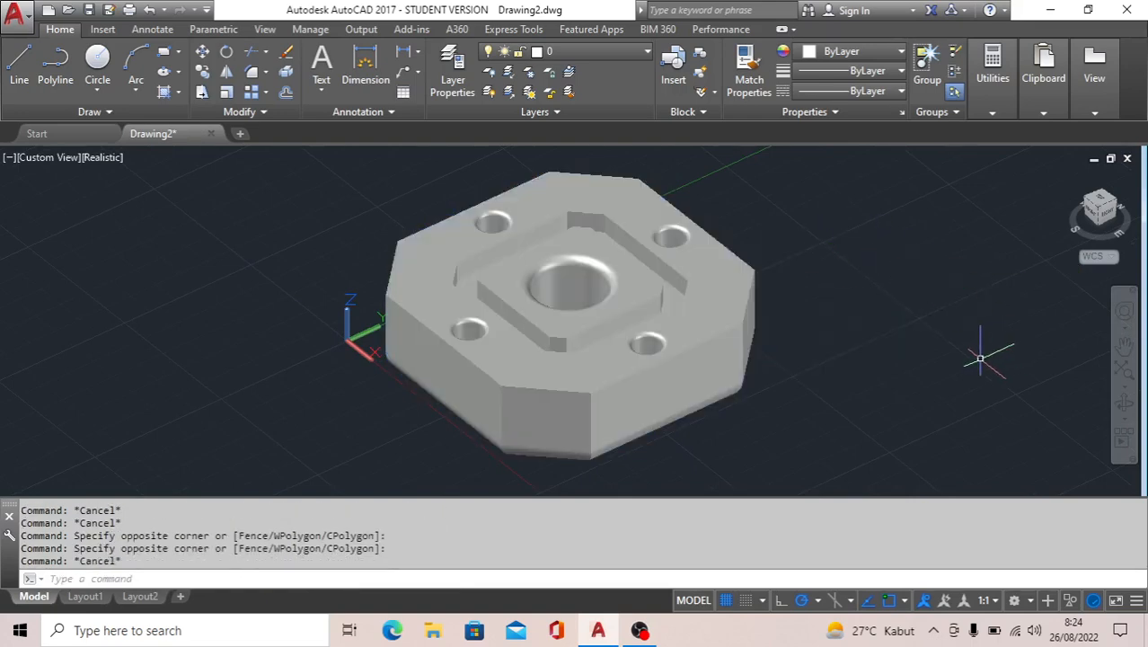
# Step: Orbit the plate to a slightly steeper view from above to examine the recess and the filleted holes
pyautogui.write('ORBI')
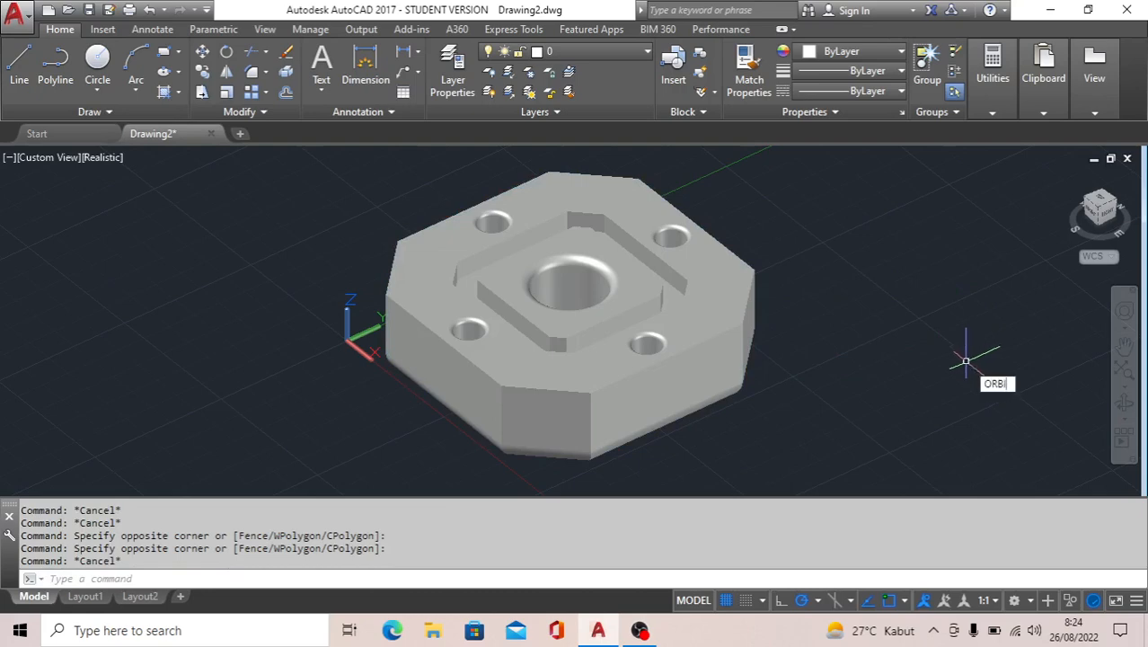
pyautogui.write('T')
pyautogui.press('Return')
pyautogui.moveTo(807, 367); pyautogui.dragTo(843, 390)
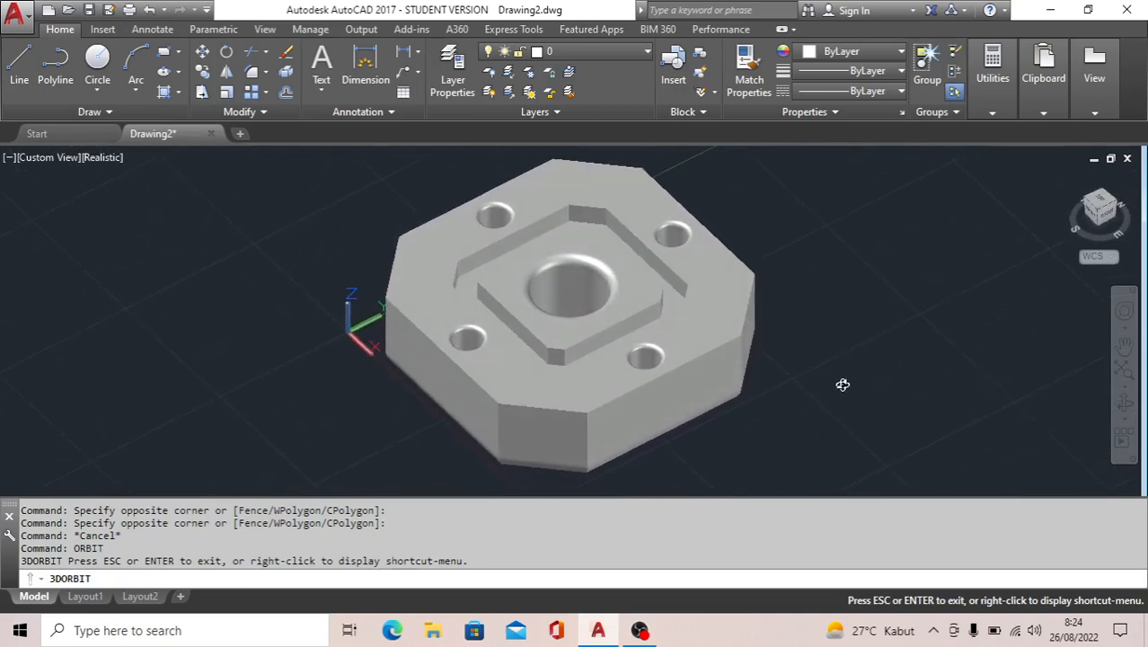
pyautogui.press('Escape')
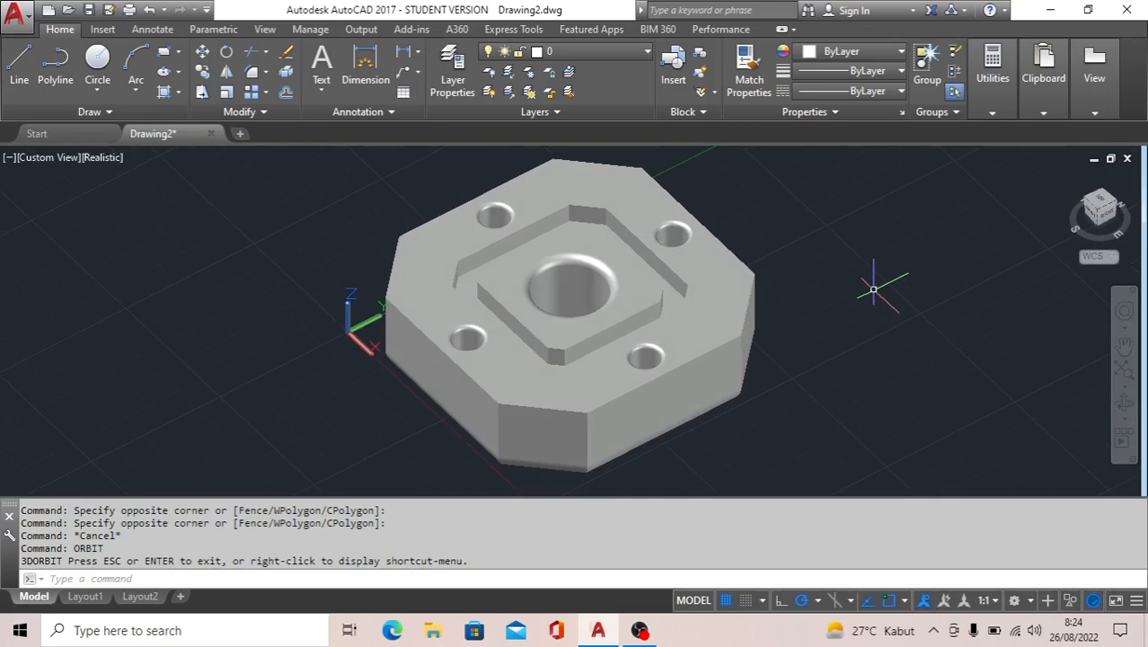